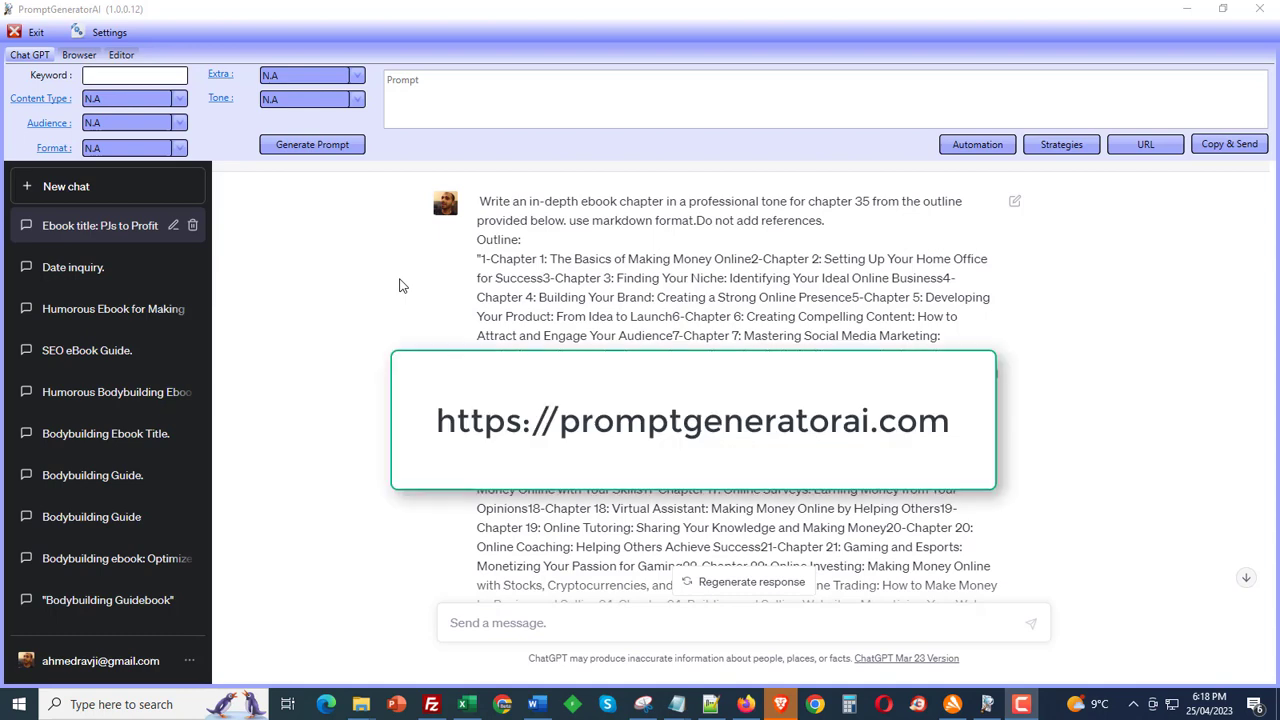
Step: Open the generated ebook "From PJs to Profits" in the Editor and look over its introduction and table of contents
left_click(121, 54)
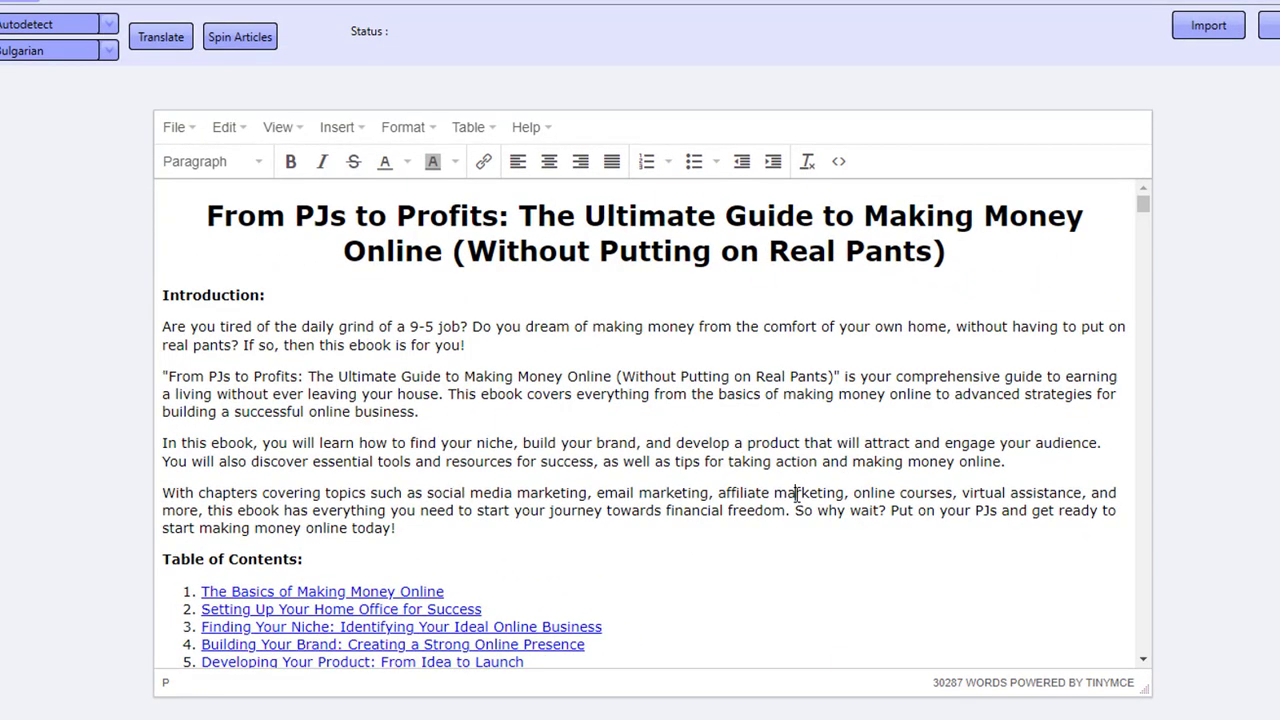
scroll(797, 493, "down", 20)
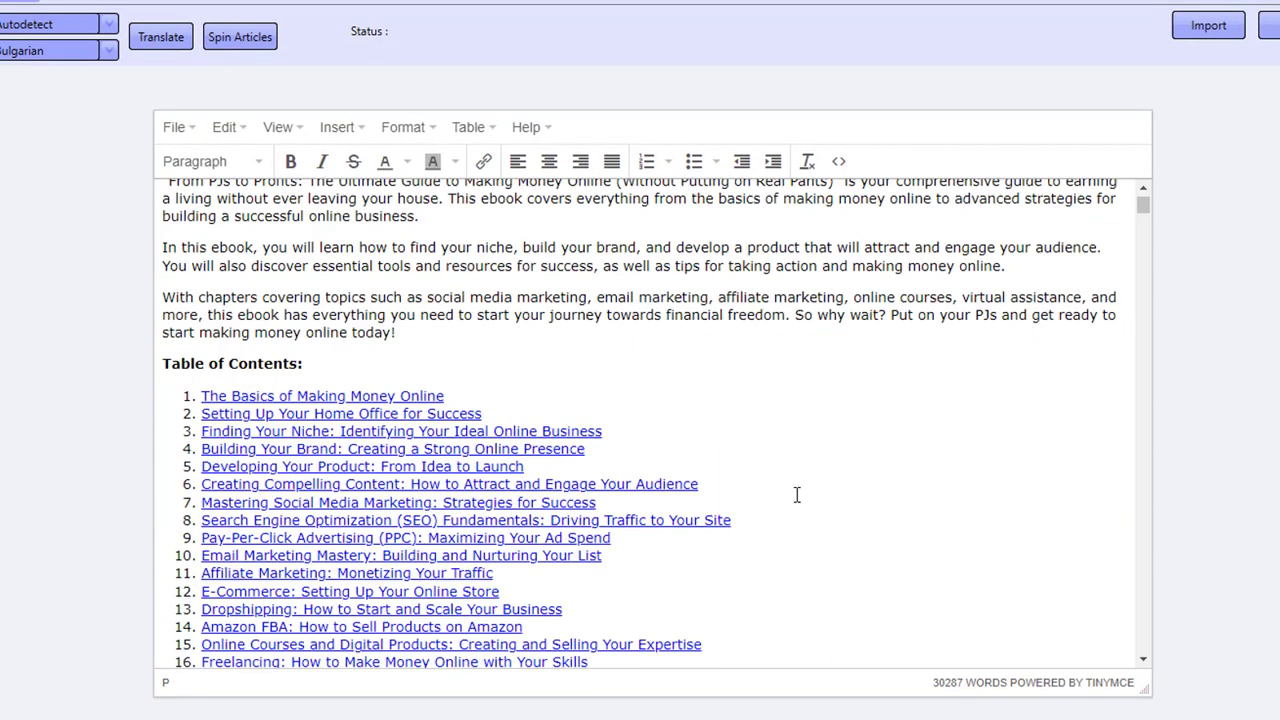
scroll(797, 493, "down", 15)
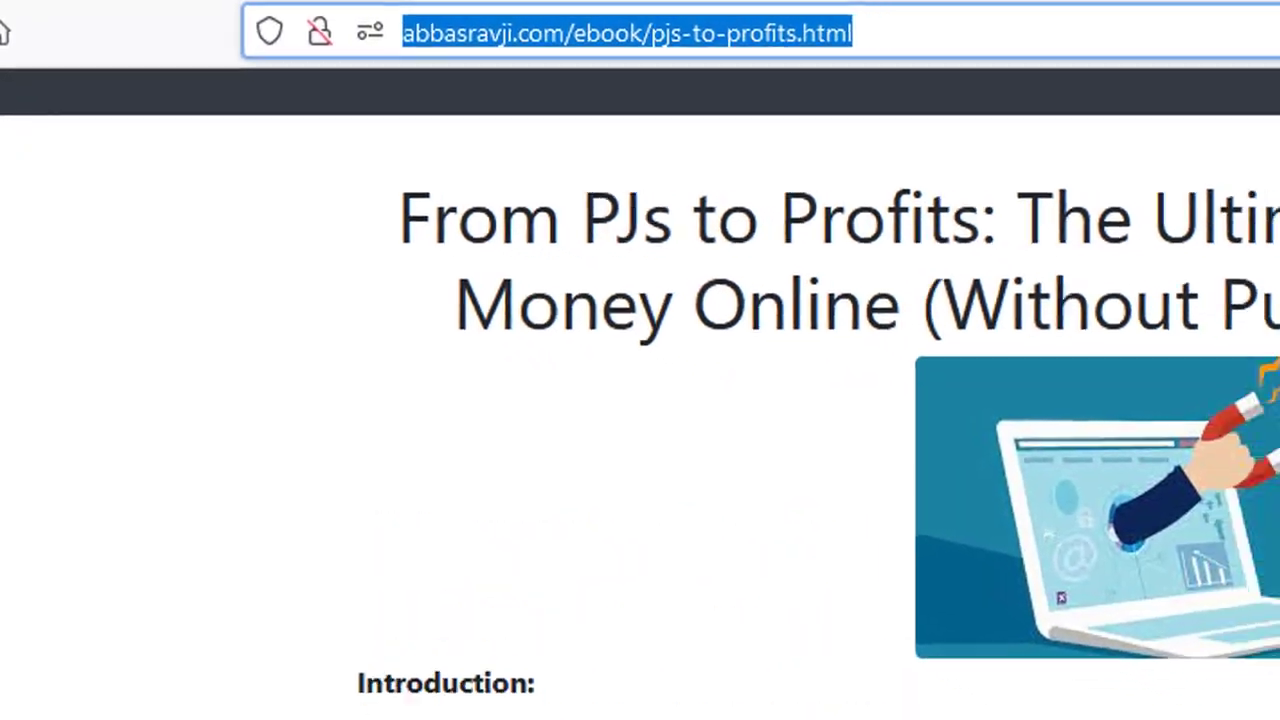
Step: Switch to the web browser and look through the published pjs-to-profits.html ebook from the introduction through the opening of chapter 3
scroll(850, 558, "down", 5)
scroll(850, 558, "down", 12)
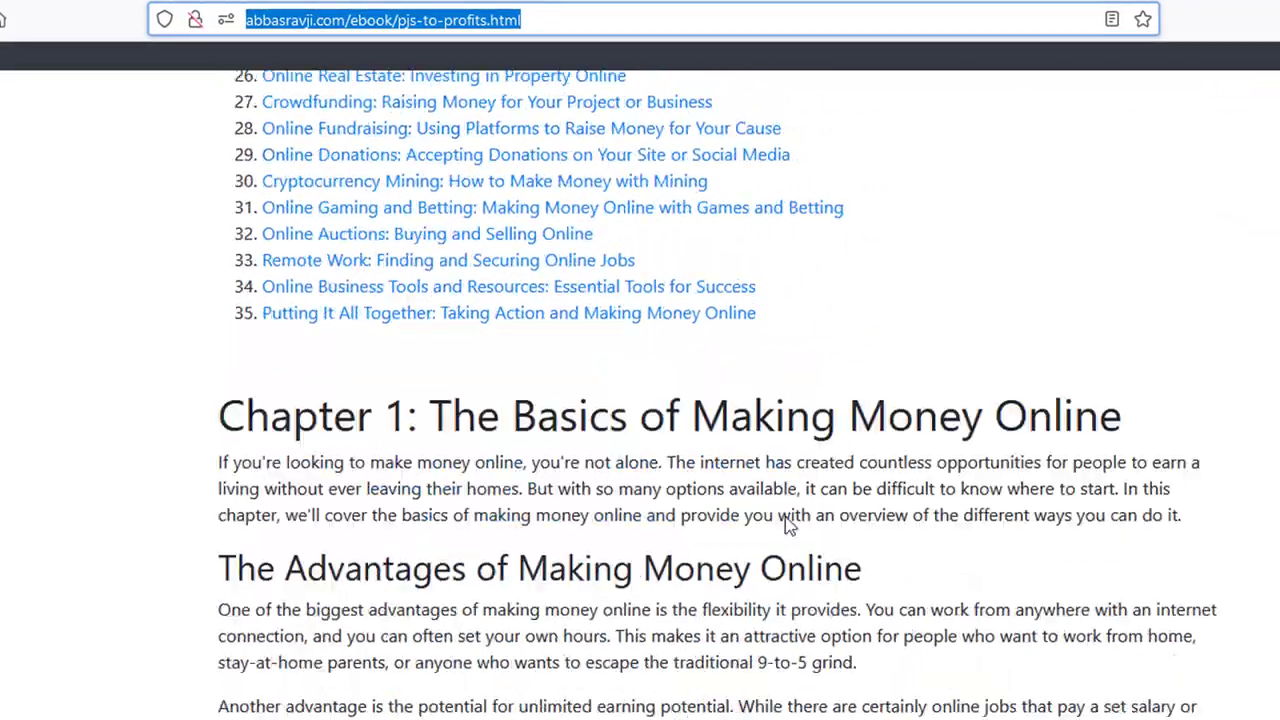
scroll(786, 520, "down", 3)
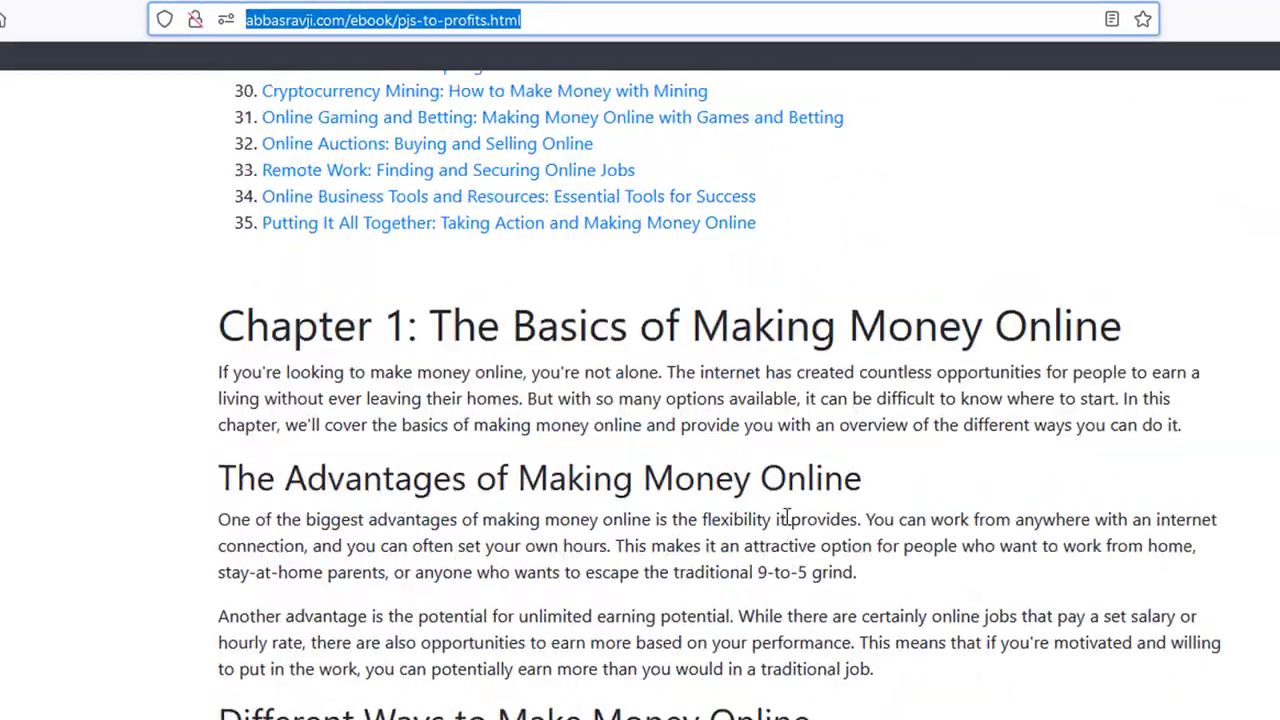
scroll(786, 520, "up", 10)
scroll(786, 520, "down", 14)
scroll(787, 515, "down", 20)
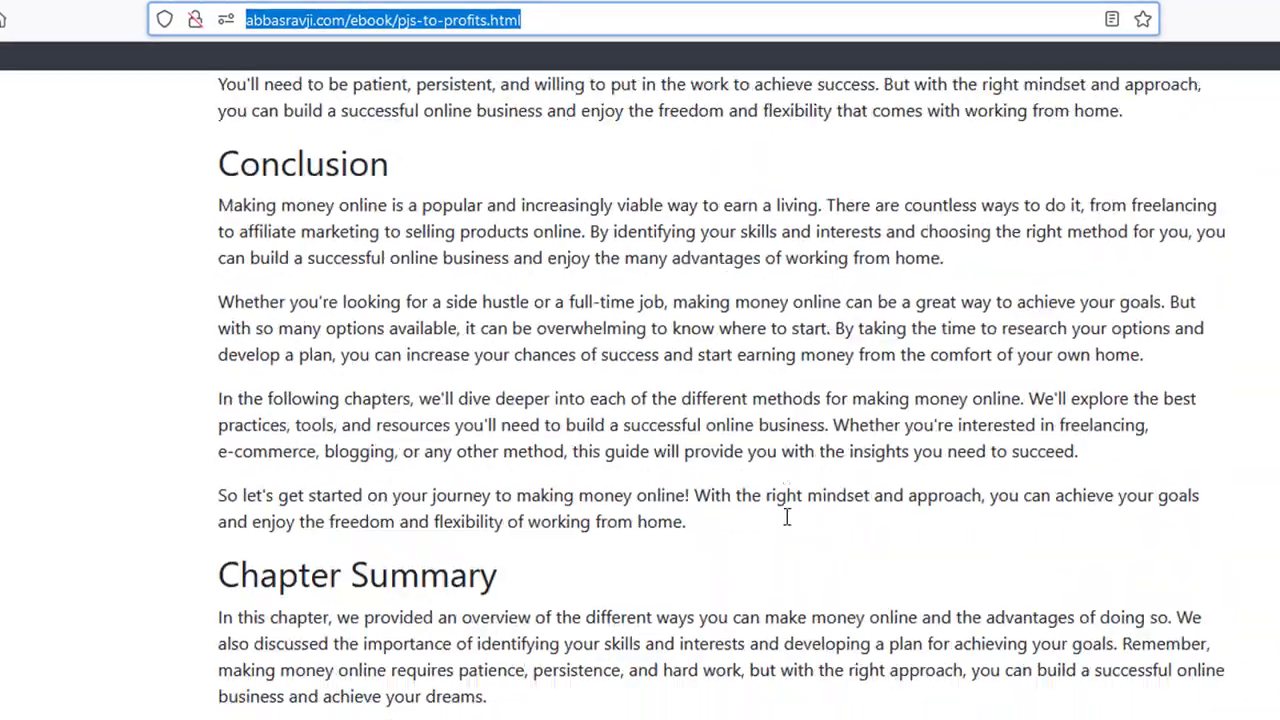
scroll(785, 516, "down", 20)
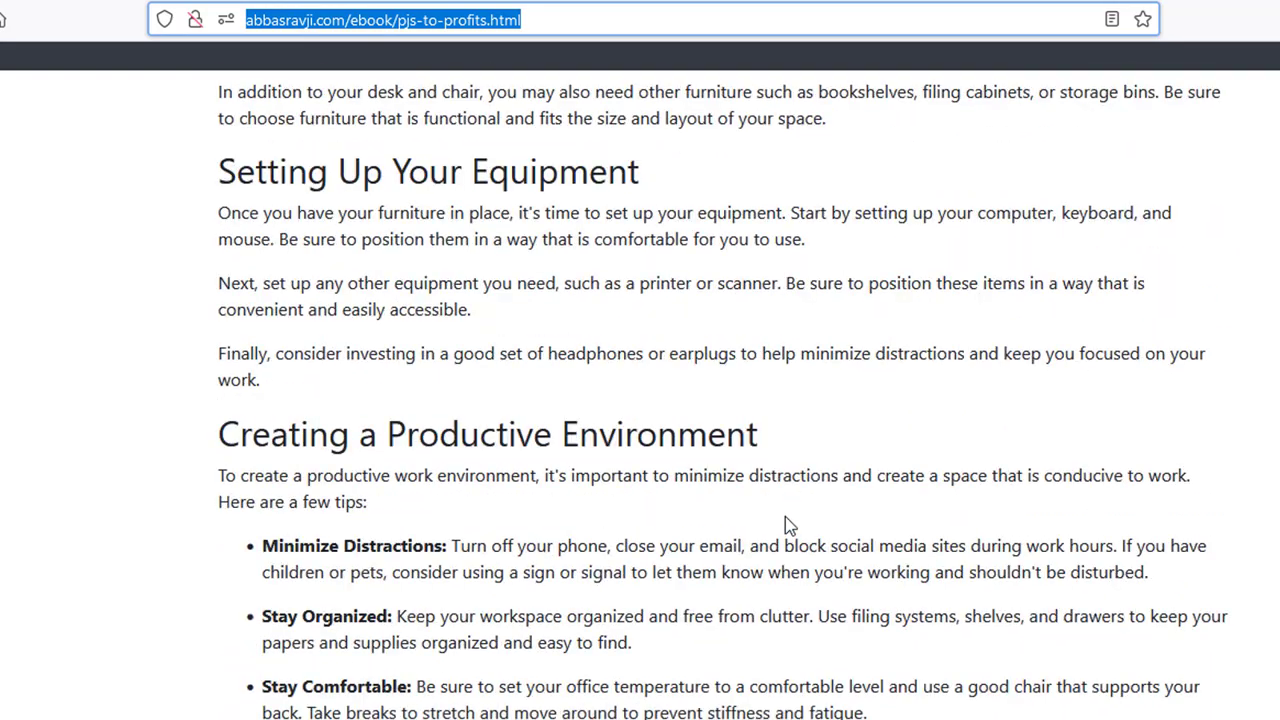
scroll(785, 516, "up", 7)
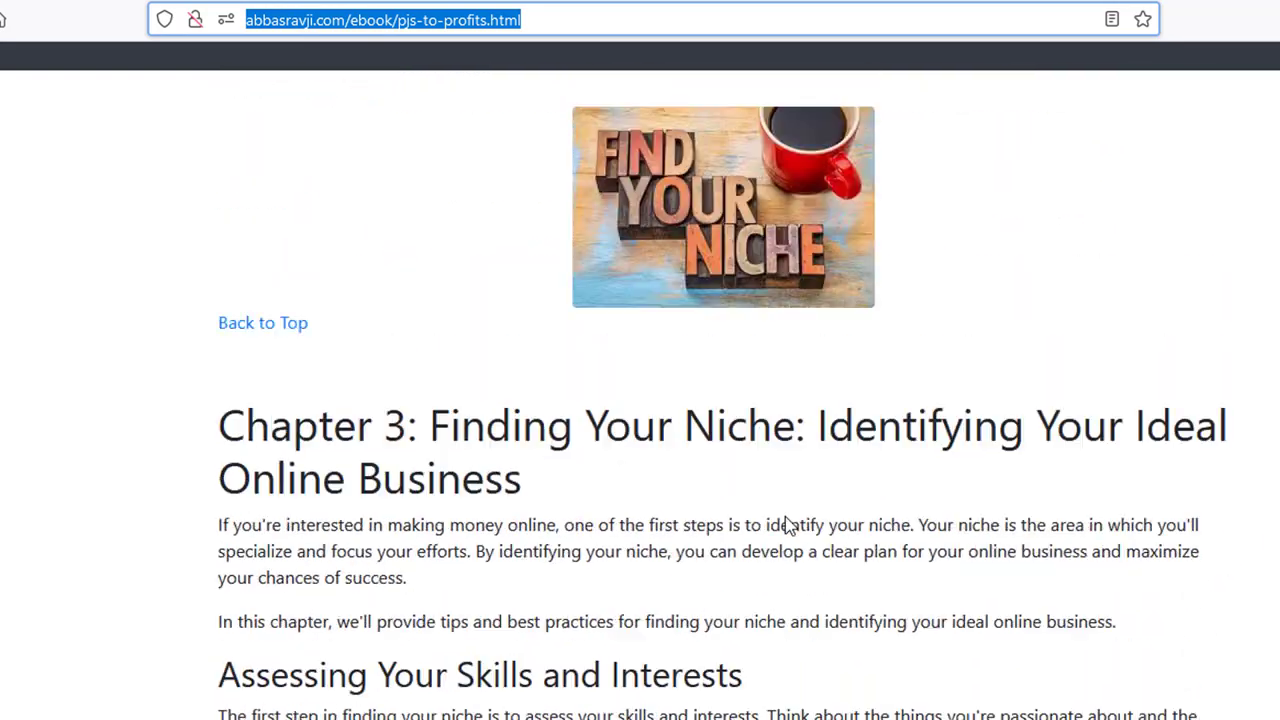
scroll(520, 657, "down", 2)
Step: Test the ebook page's links by returning to the table of contents, visiting chapter 11 on affiliate marketing, and going back up
left_click(286, 618)
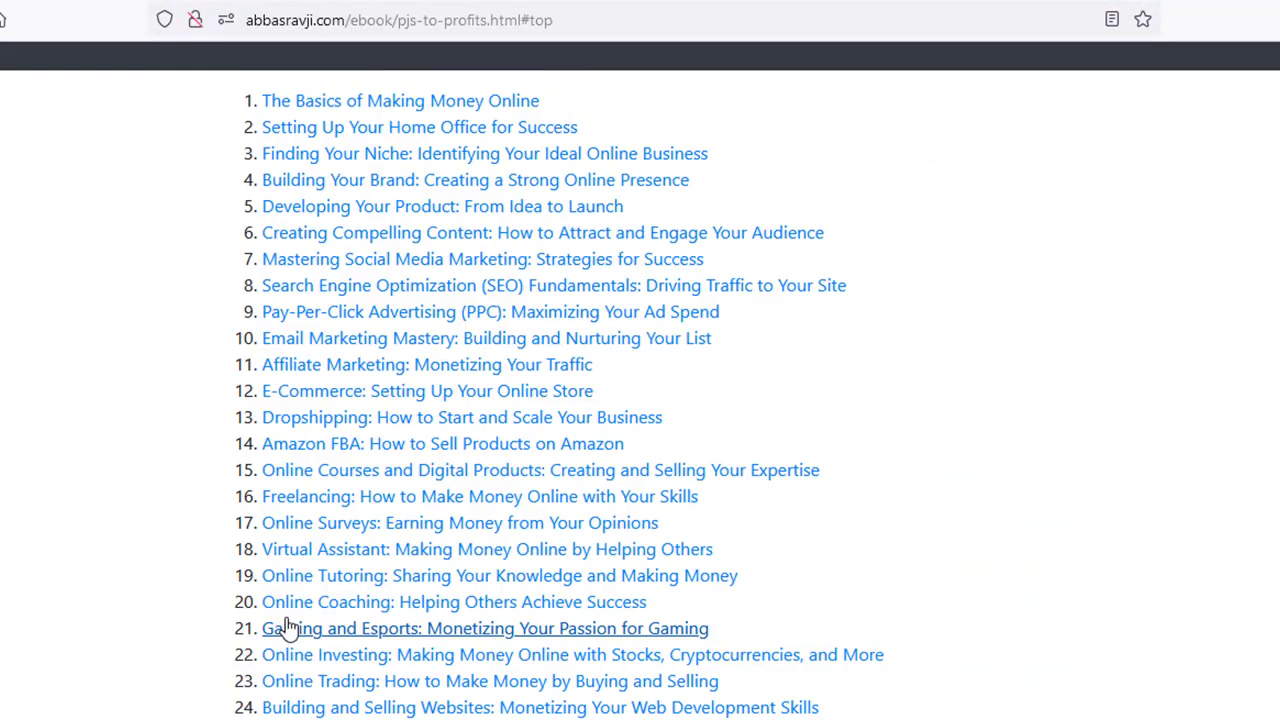
left_click(390, 368)
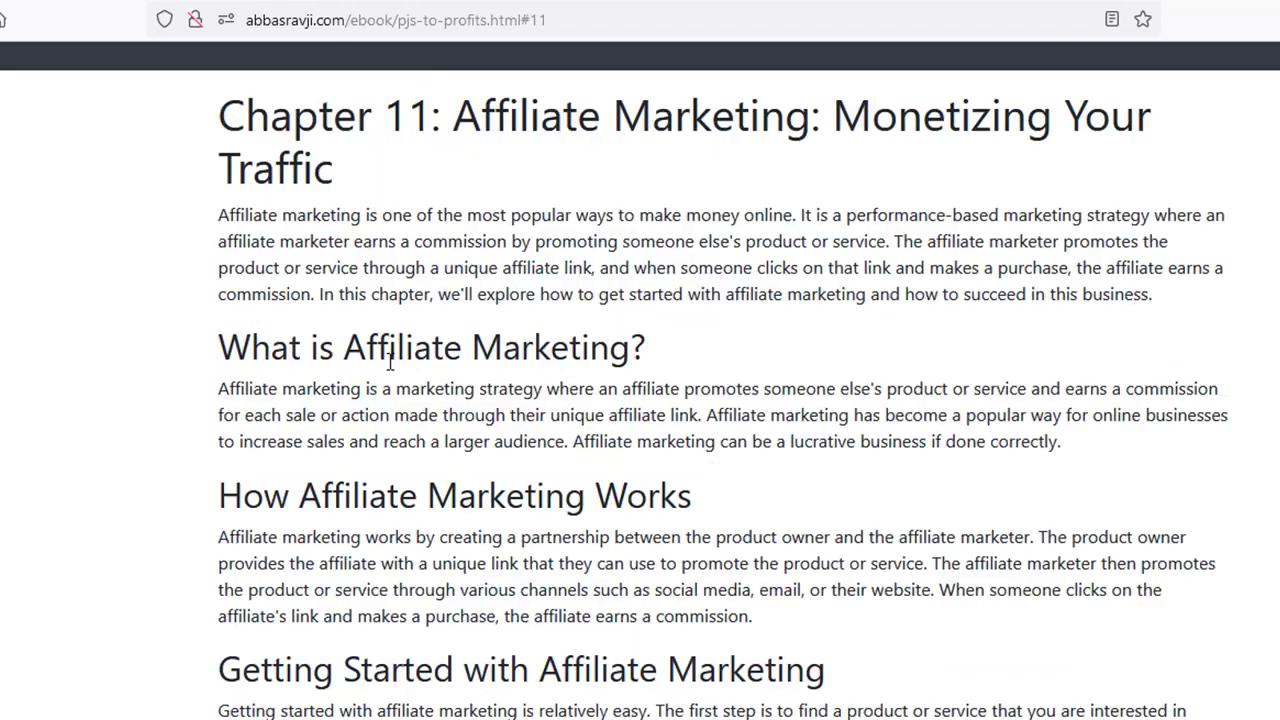
scroll(497, 622, "down", 10)
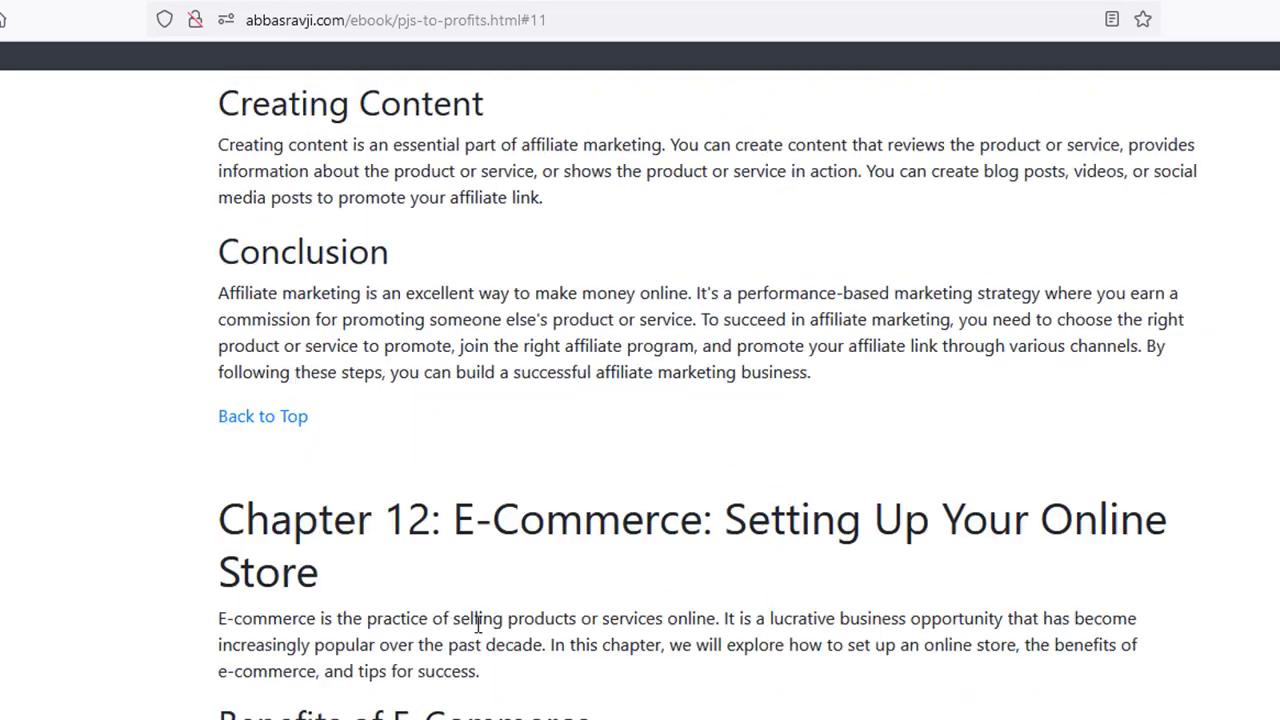
left_click(263, 417)
scroll(537, 540, "up", 6)
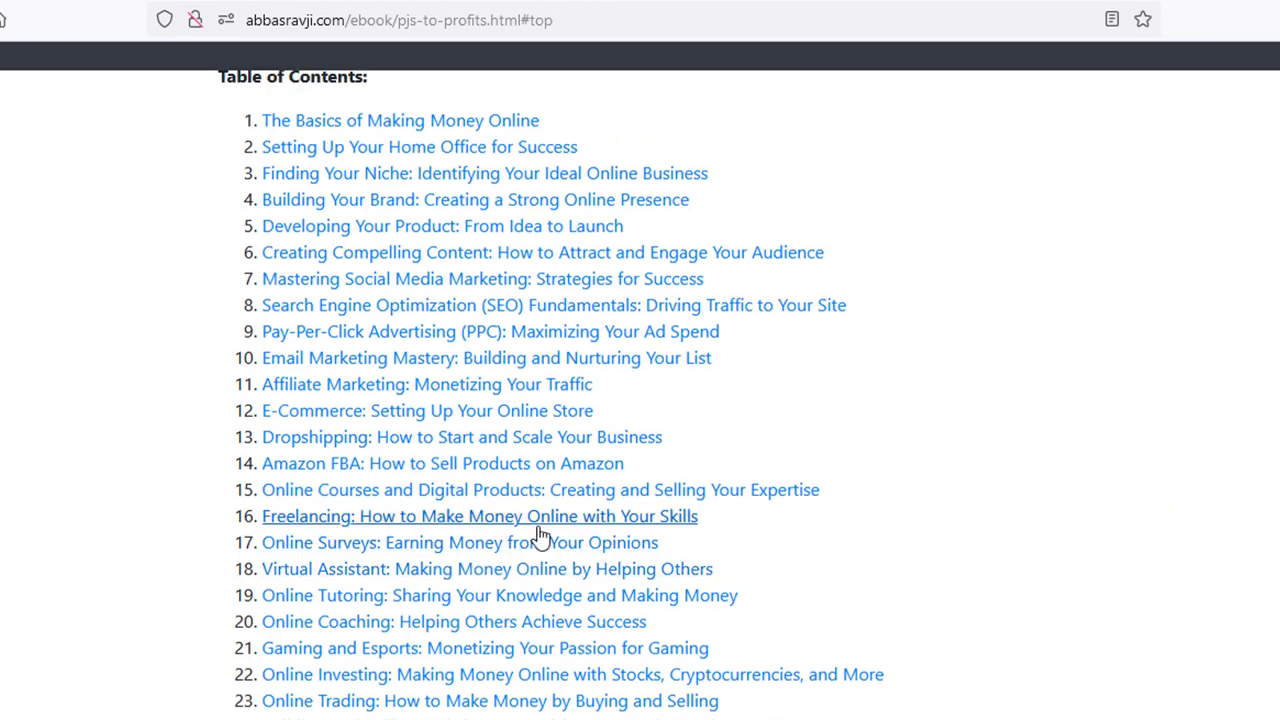
scroll(570, 585, "up", 2)
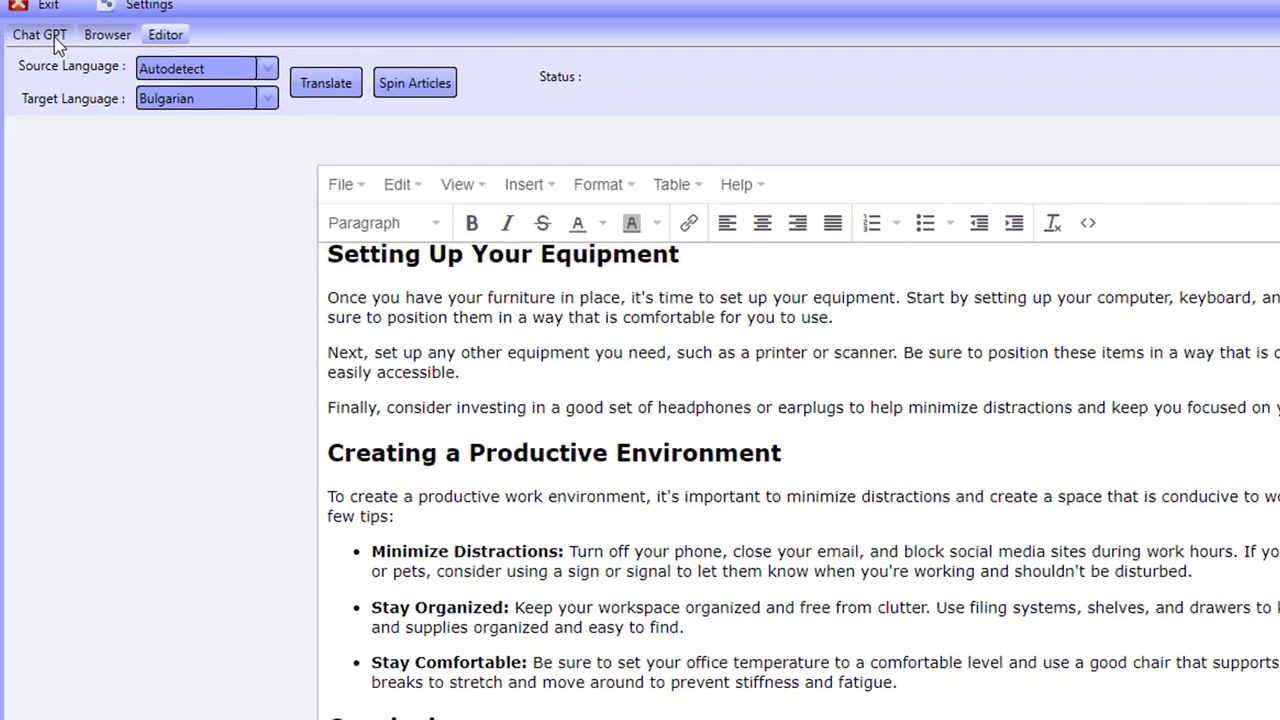
Step: Switch back to the Chat GPT view in PromptGeneratorAI and start a new chat with Strategy Management closed
left_click(50, 40)
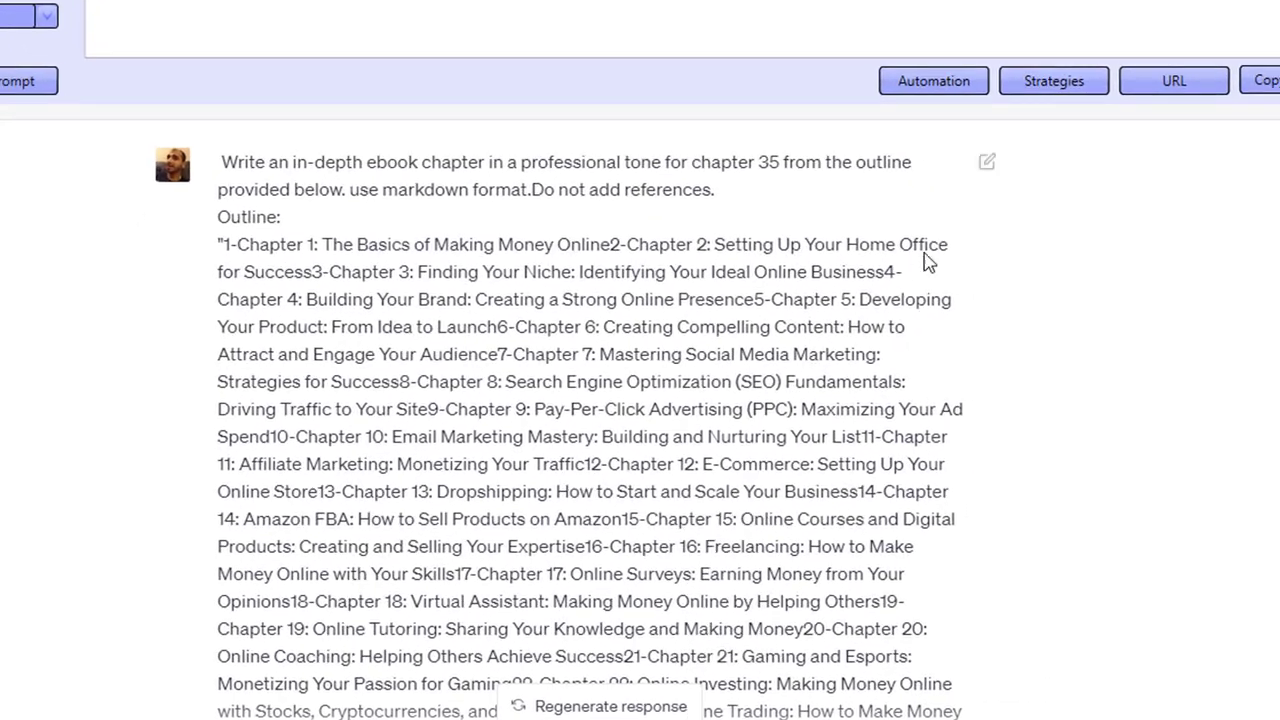
left_click(1057, 82)
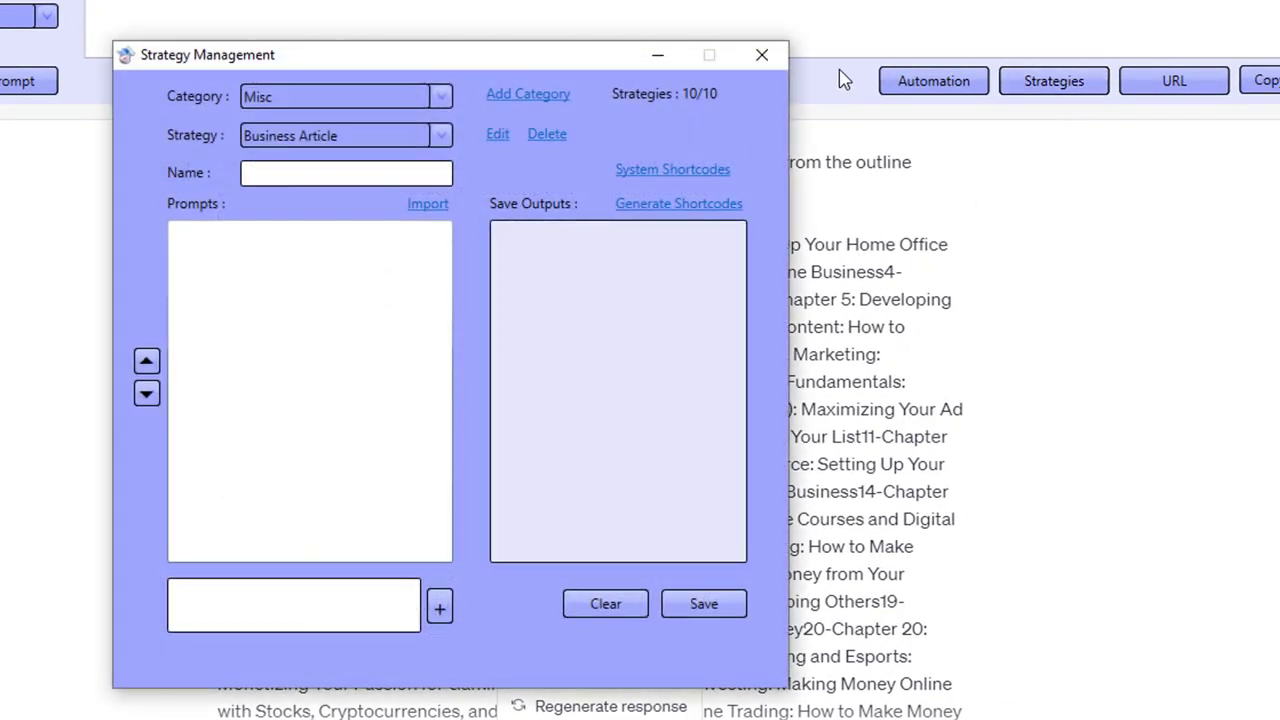
left_click(762, 55)
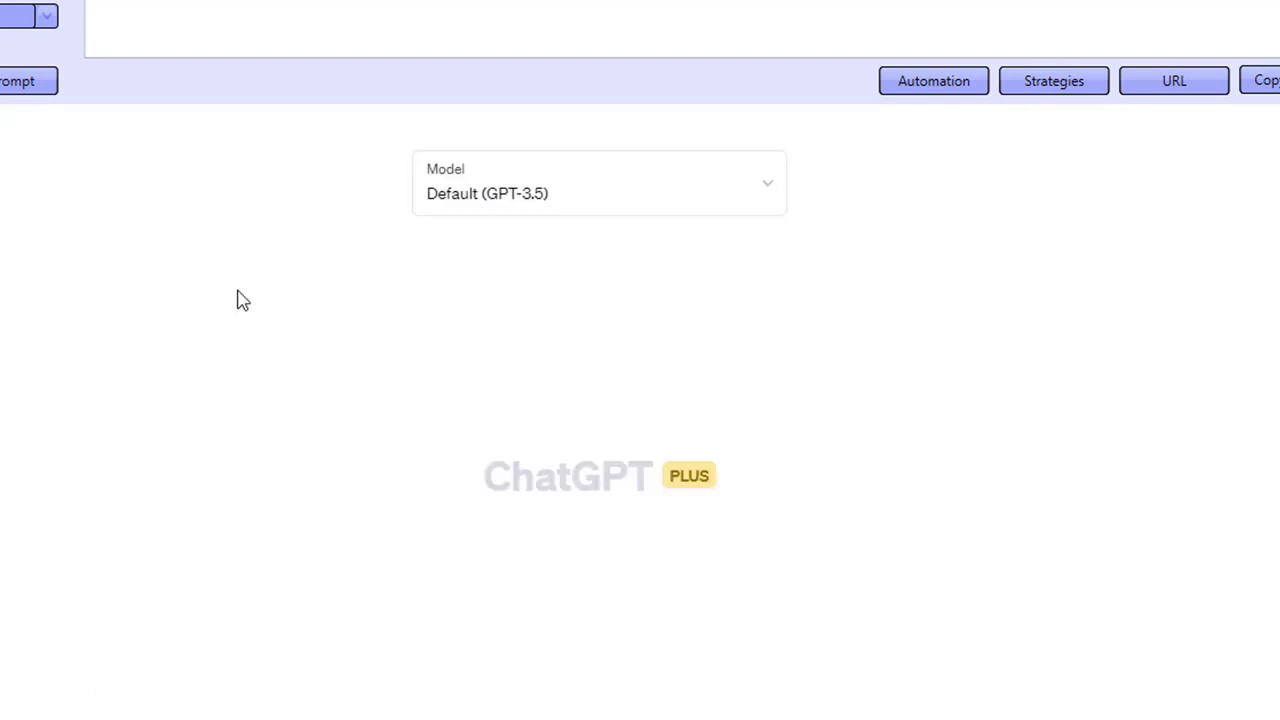
Step: Load the "35 part" strategy from the Misc category for editing in Strategy Management
left_click(1045, 92)
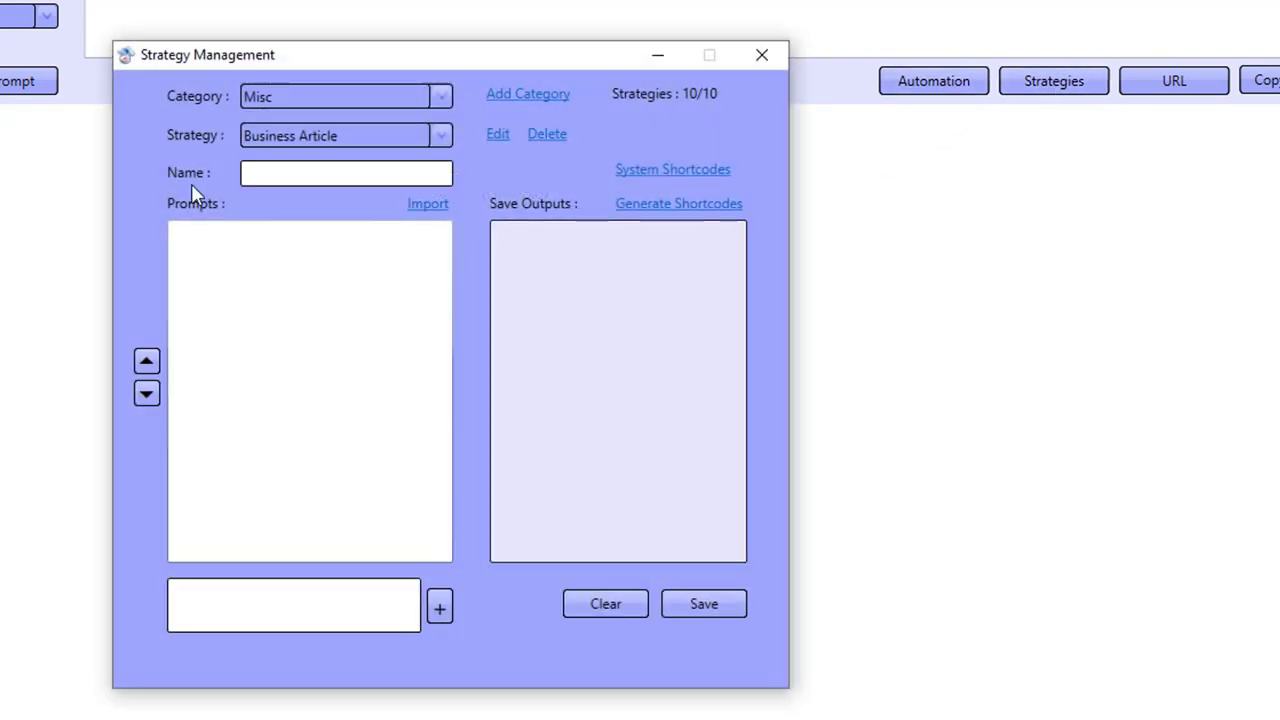
left_click(318, 134)
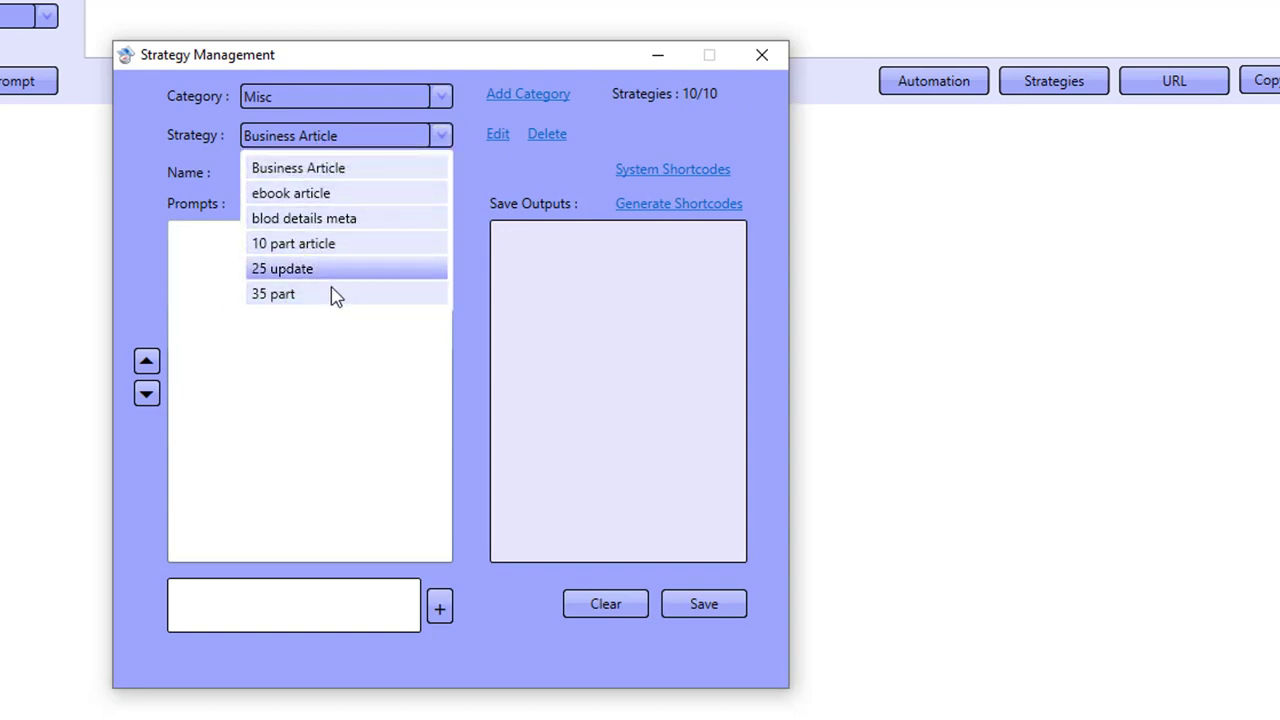
left_click(290, 297)
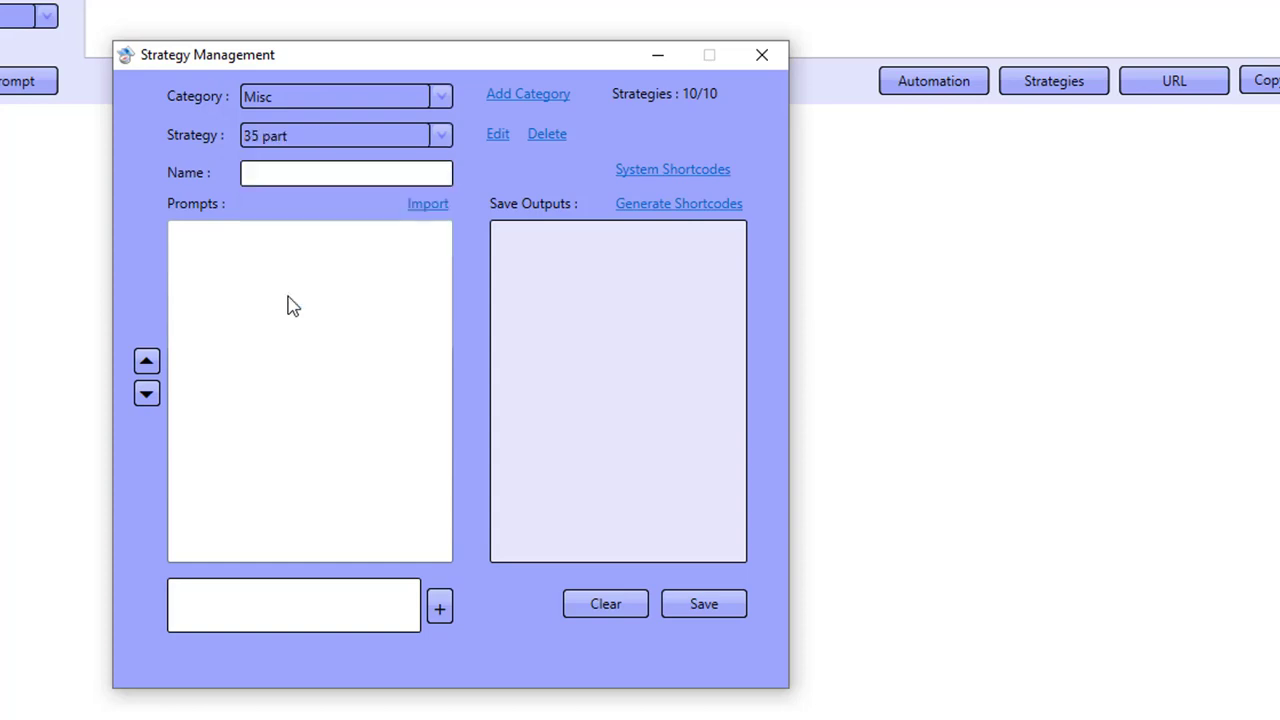
left_click(497, 140)
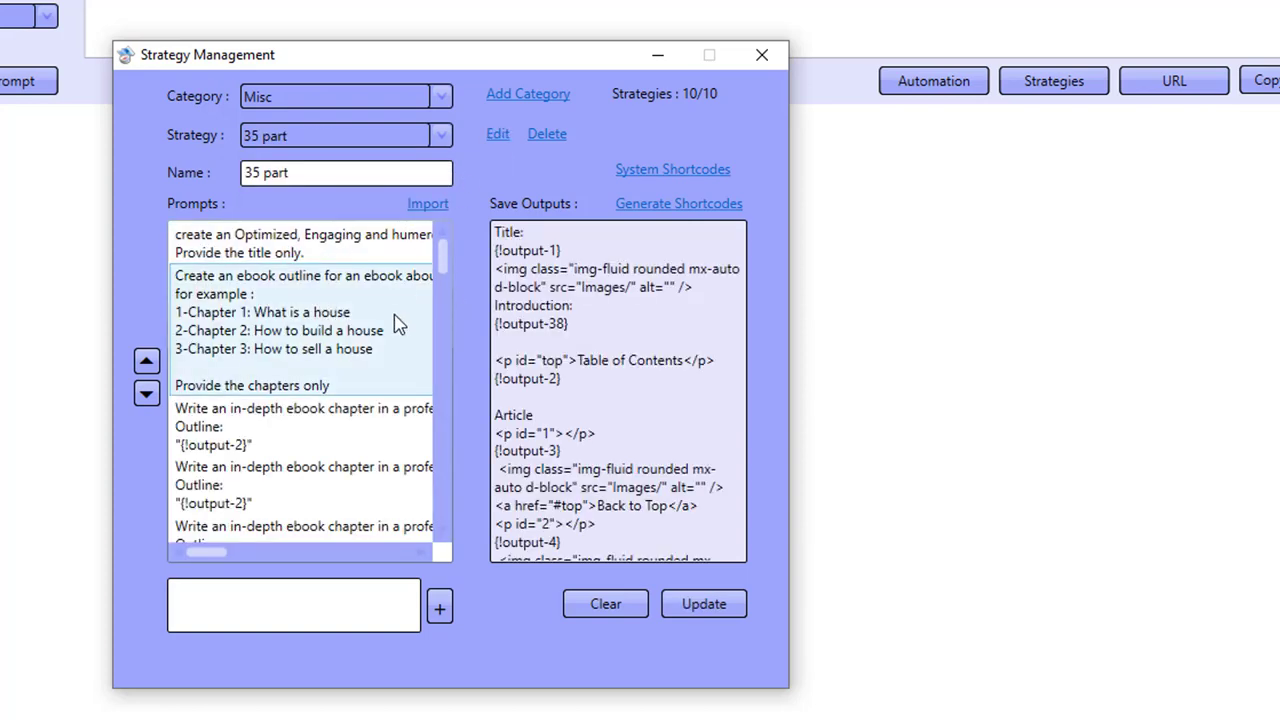
Step: Examine the strategy's first two prompts, for the ebook title and the 35-chapter outline, without changing either one
double_click(190, 251)
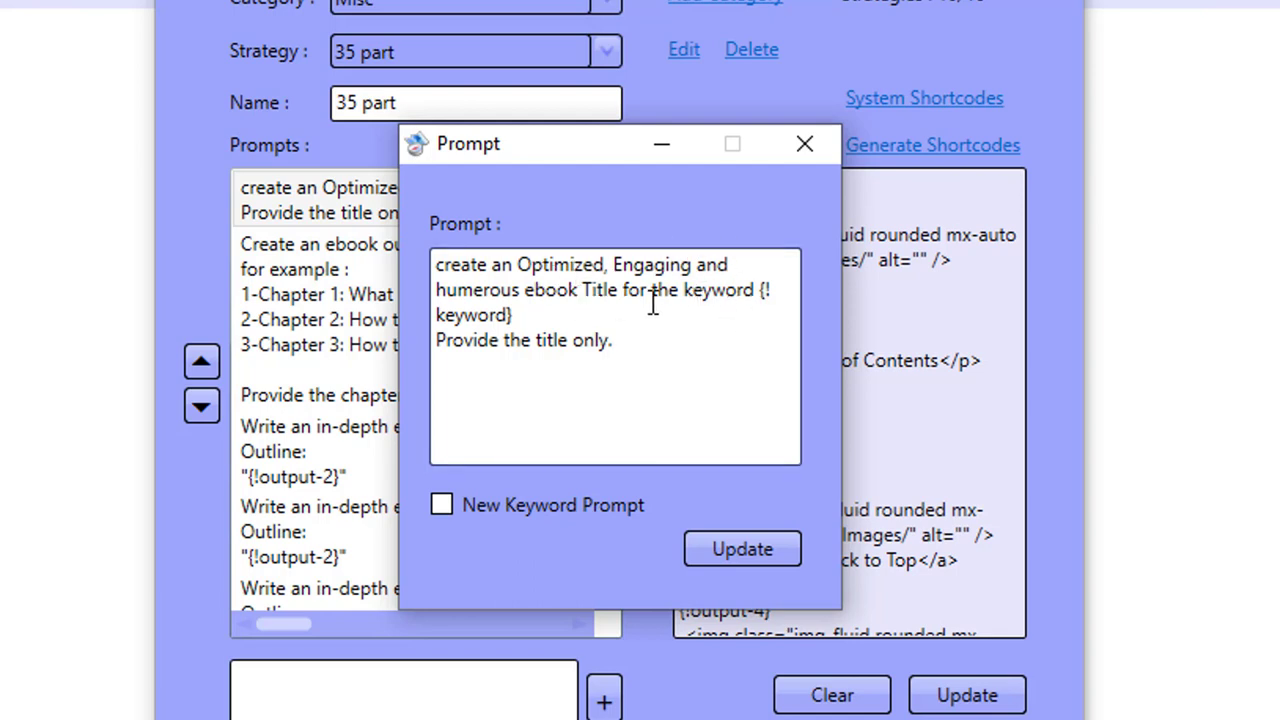
left_click(828, 155)
double_click(440, 266)
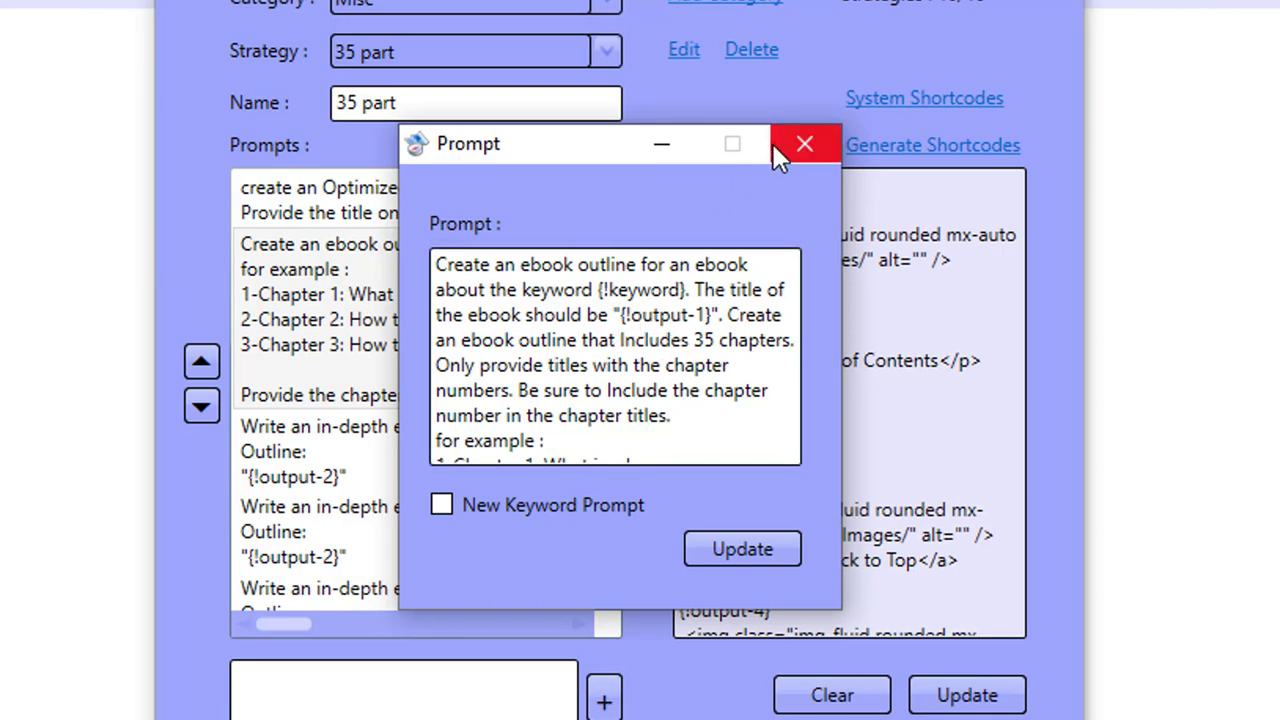
left_click(694, 342)
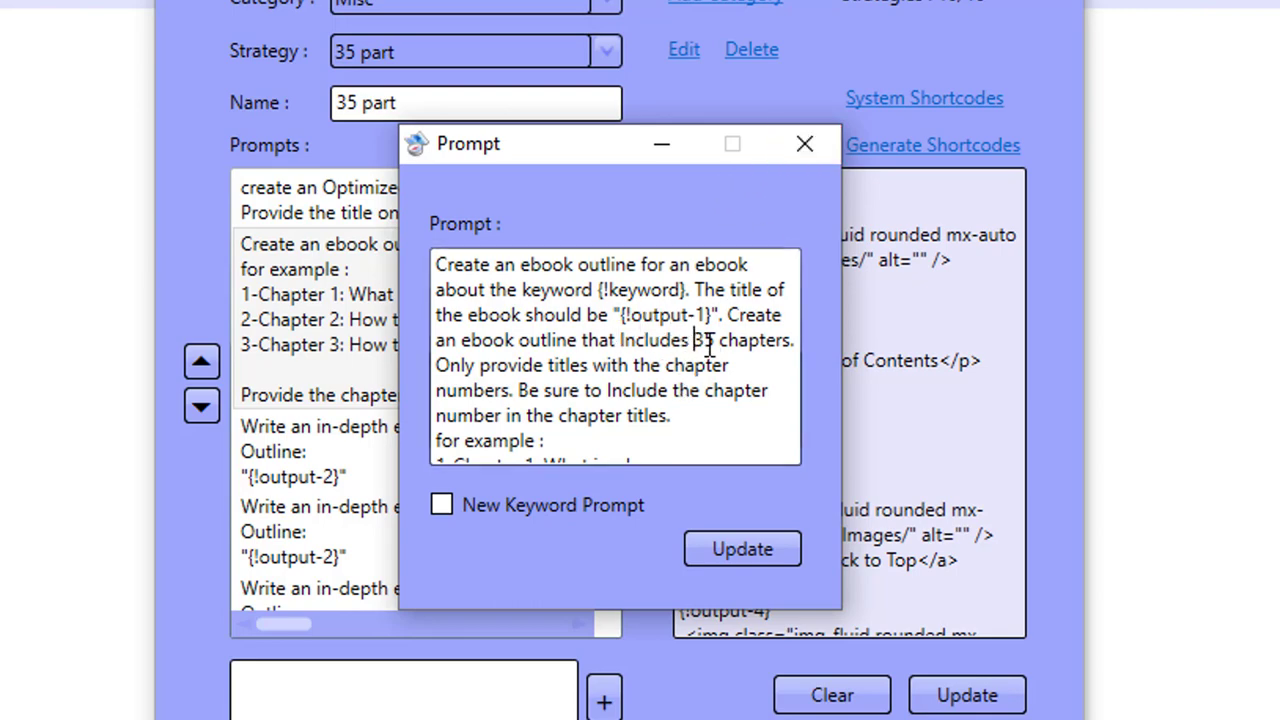
double_click(706, 341)
left_click(804, 146)
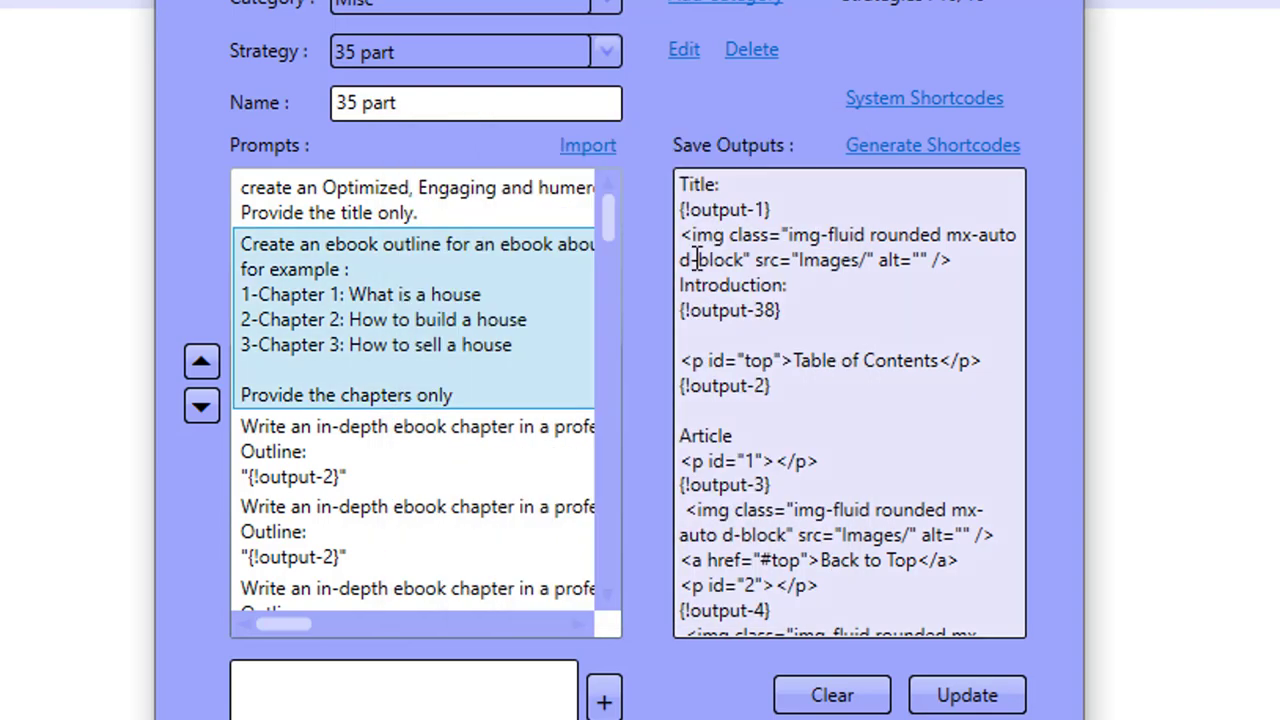
Step: Examine the strategy's chapter 1 writing prompt and close it unchanged
left_click(414, 443)
double_click(414, 441)
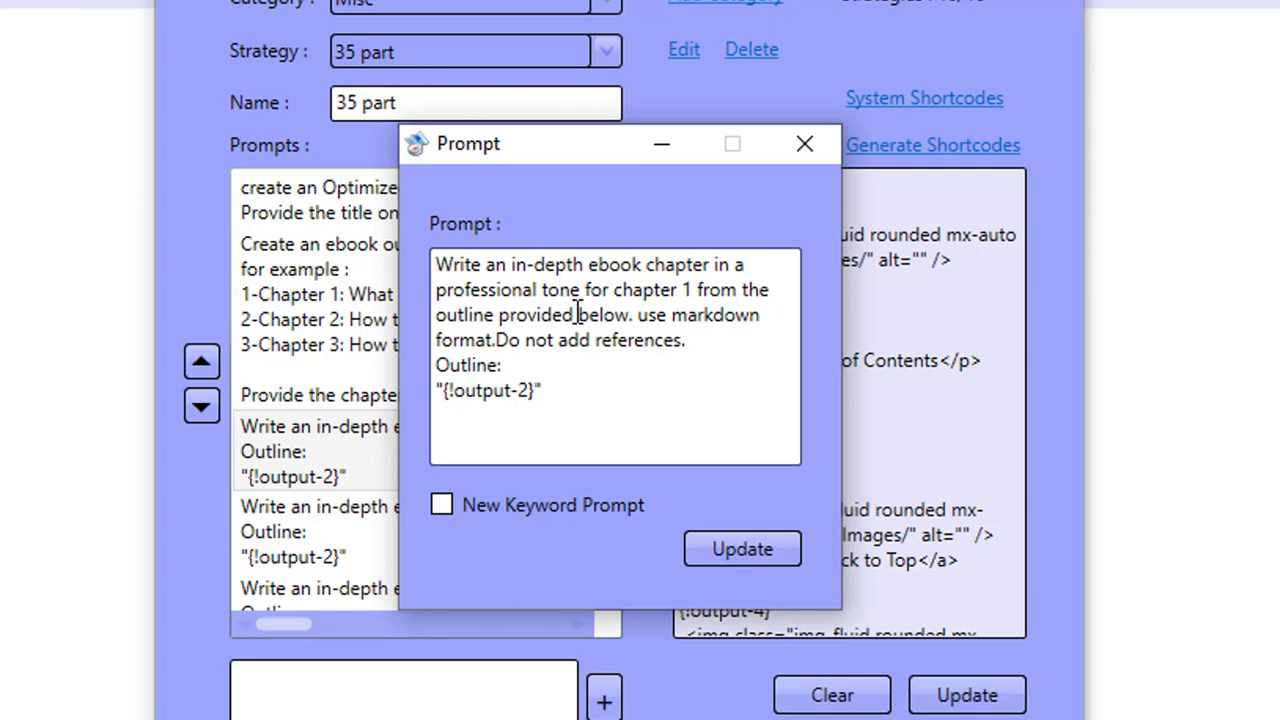
left_click(804, 146)
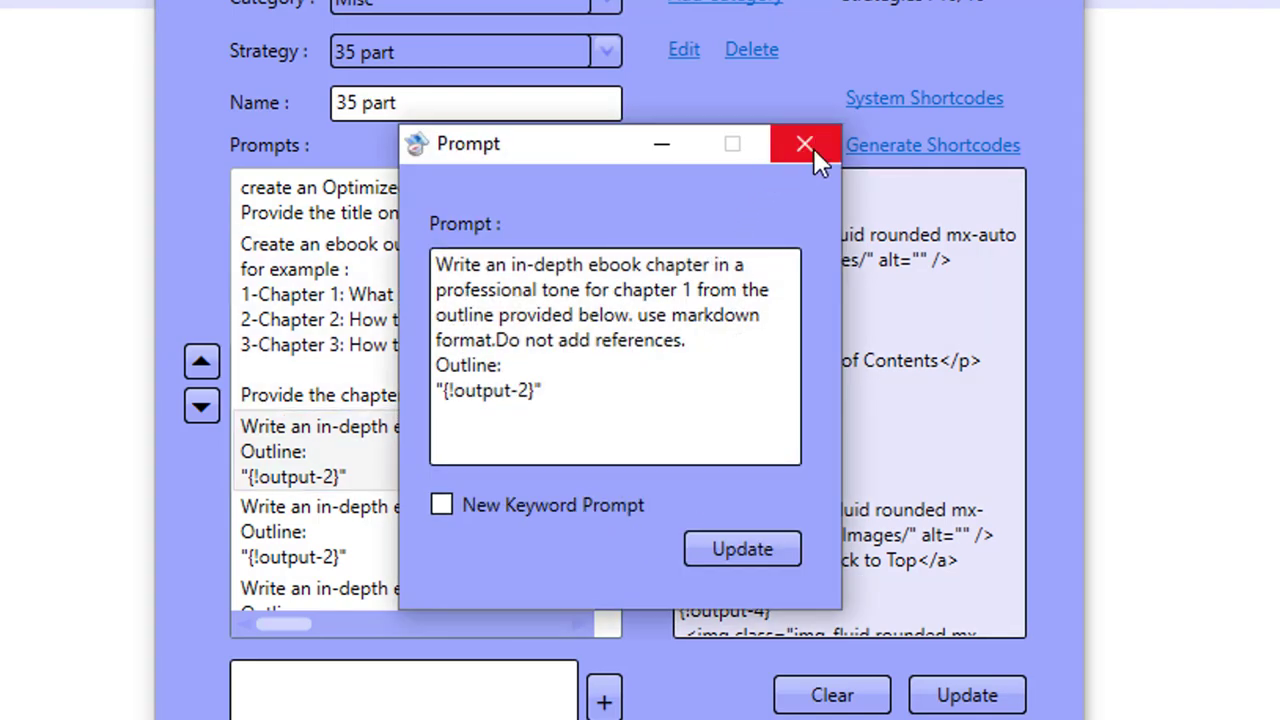
left_click(813, 148)
Step: Examine the introduction prompt at the end of the prompt list and the Introduction entry {!output-38} in the saved outputs
left_click_drag(609, 219, 589, 580)
left_click(443, 574)
double_click(429, 574)
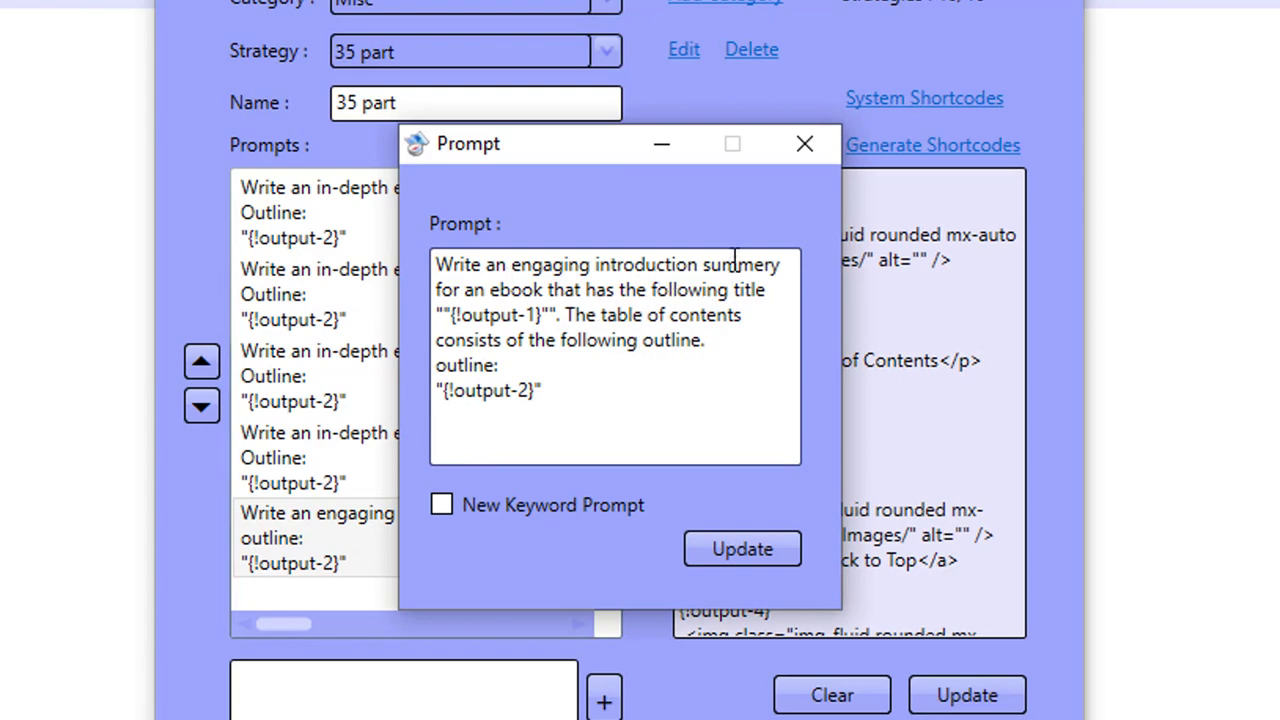
left_click(812, 150)
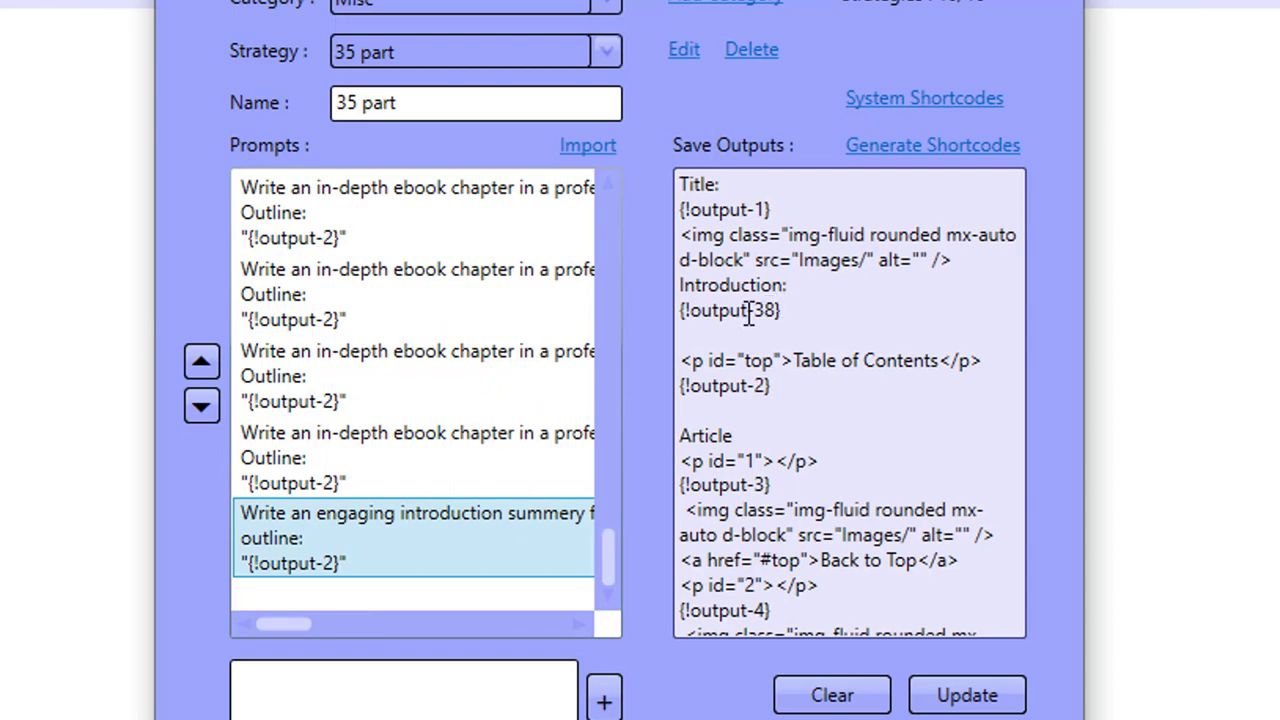
left_click_drag(700, 279, 674, 316)
left_click(803, 313)
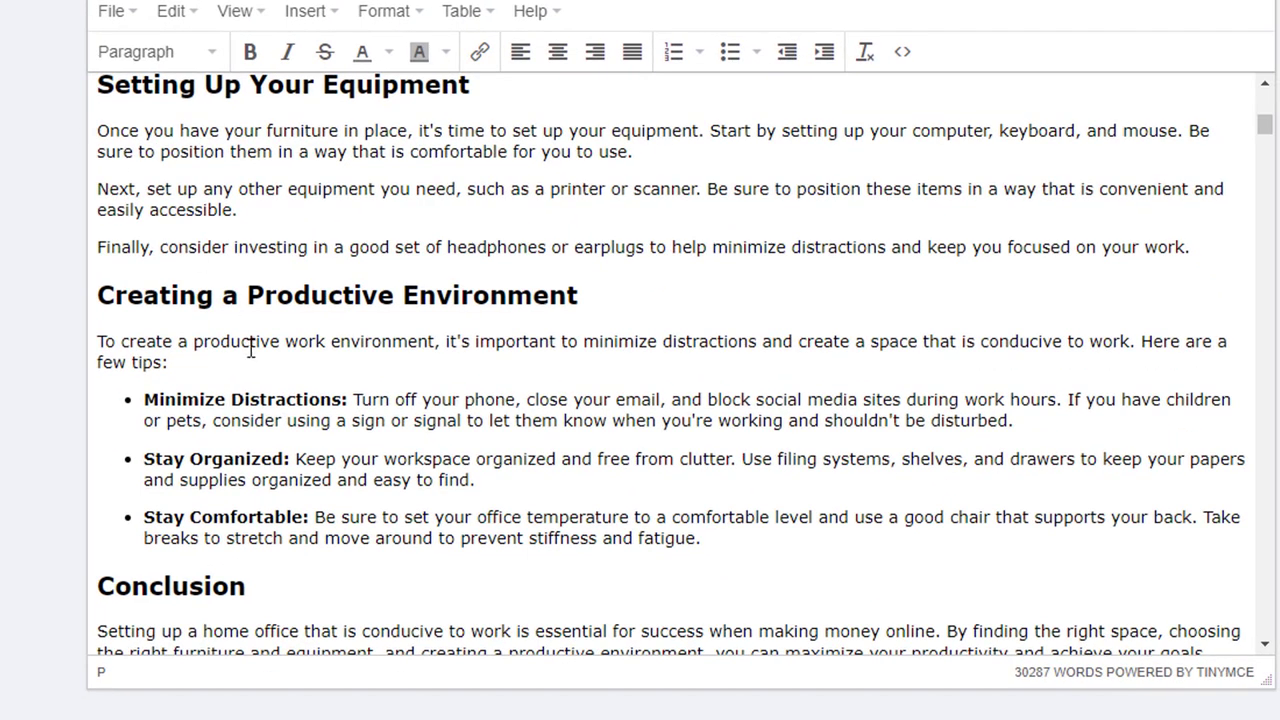
Step: In the Editor's ebook, find the end of chapter 1 and follow its "Back to Top" link to the table of contents
scroll(250, 347, "up", 10)
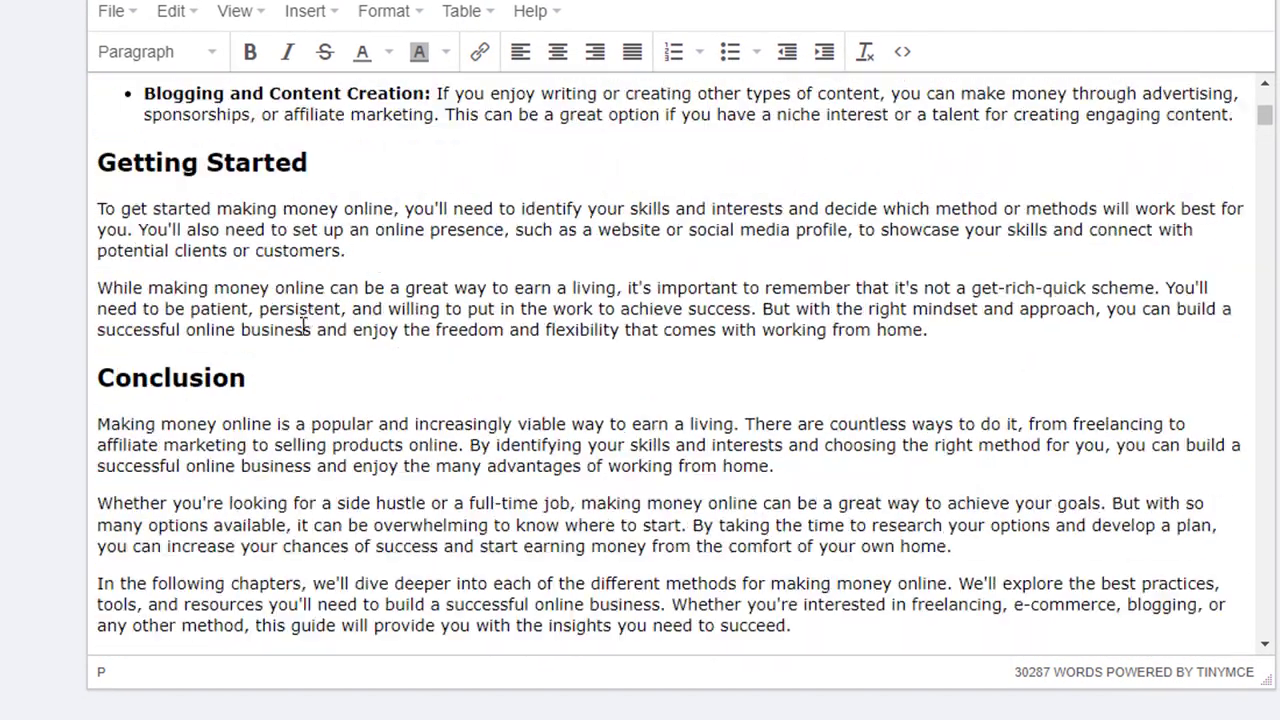
scroll(306, 329, "down", 3)
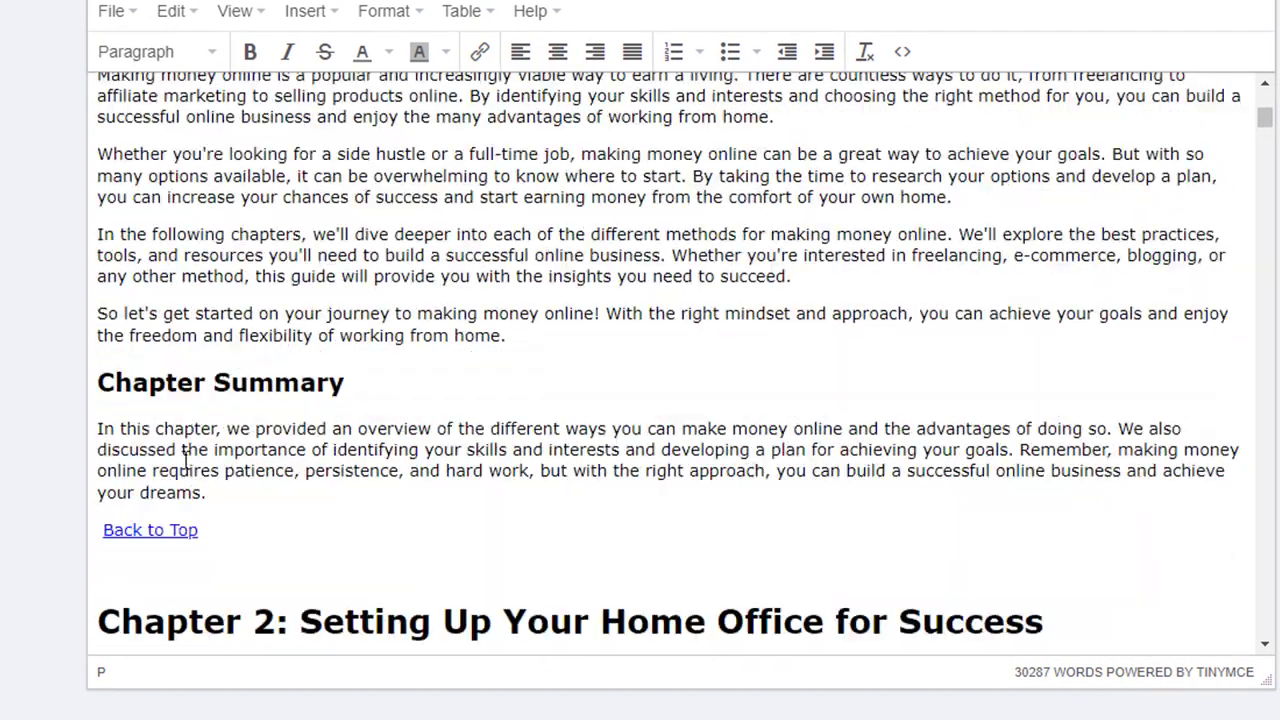
left_click(160, 531)
left_click(181, 527, "ctrl")
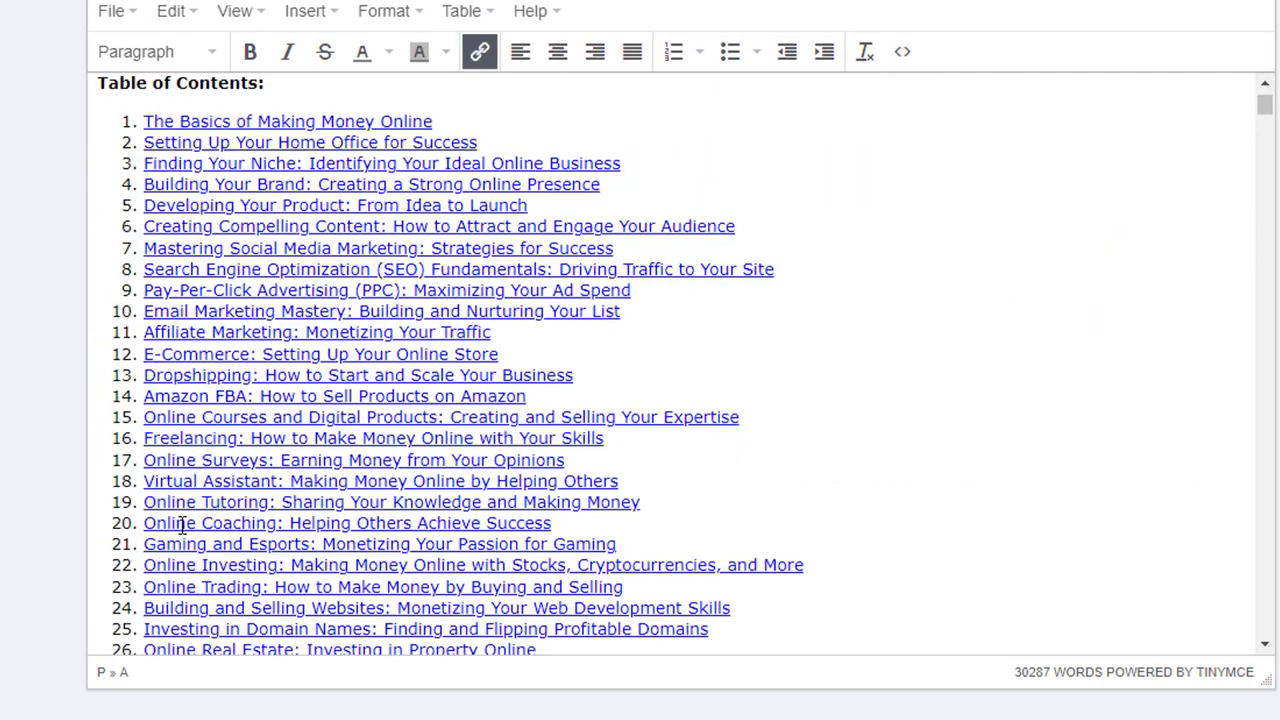
Step: Review the introduction paragraphs and the linked chapter list at the start of the ebook
scroll(209, 474, "up", 4)
left_click_drag(104, 247, 460, 492)
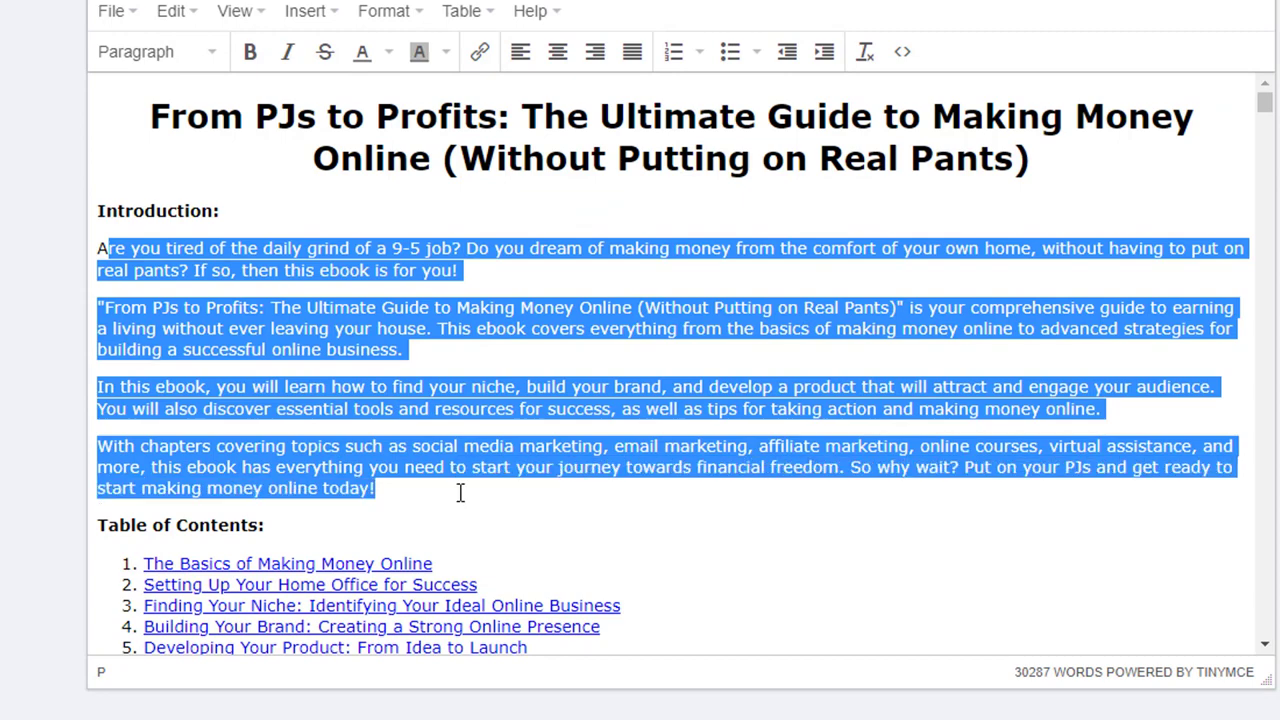
left_click(397, 351)
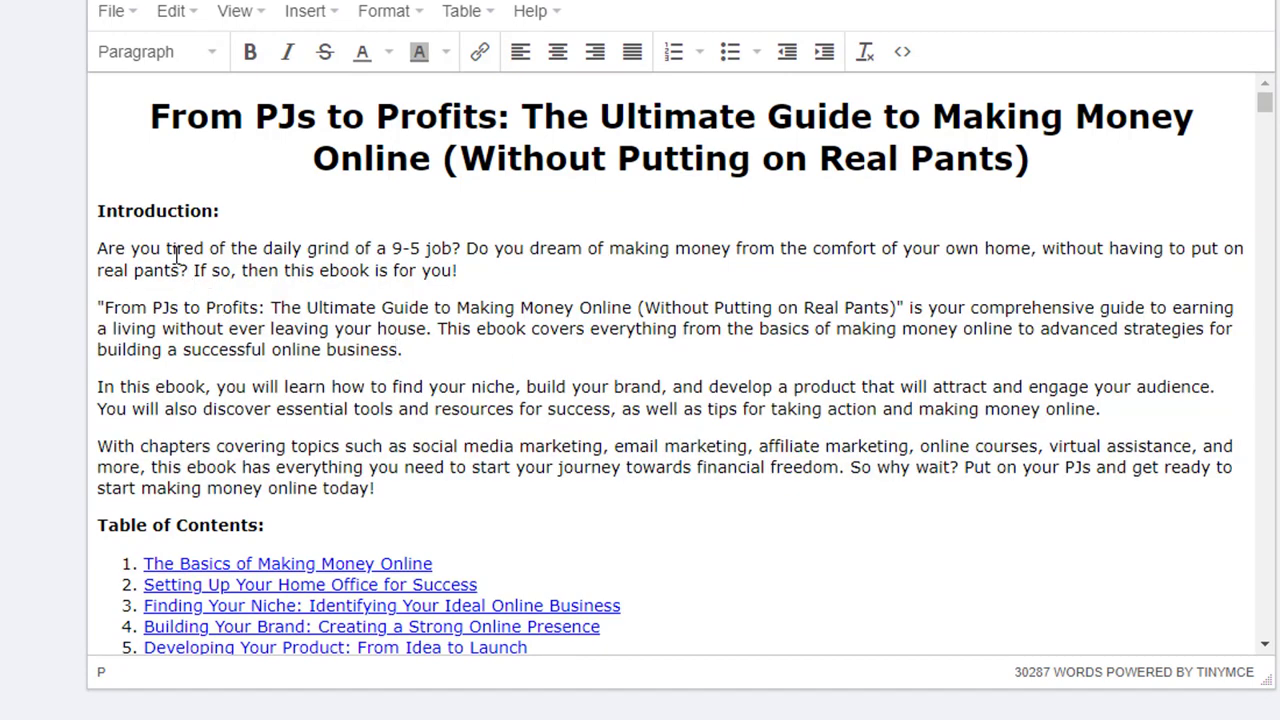
scroll(353, 543, "down", 5)
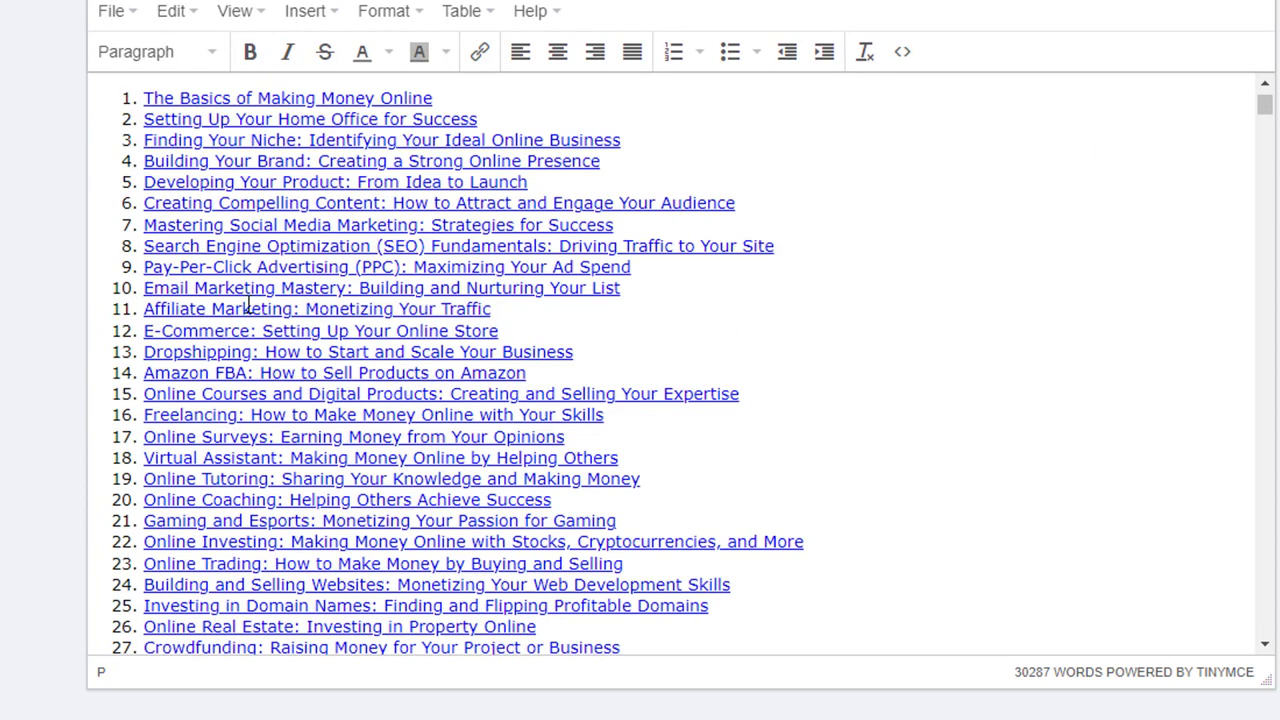
Step: Check the automation settings used for the "make money online" keyword with the "35 part" strategy, and close them unchanged
scroll(238, 510, "down", 5)
scroll(238, 510, "up", 4)
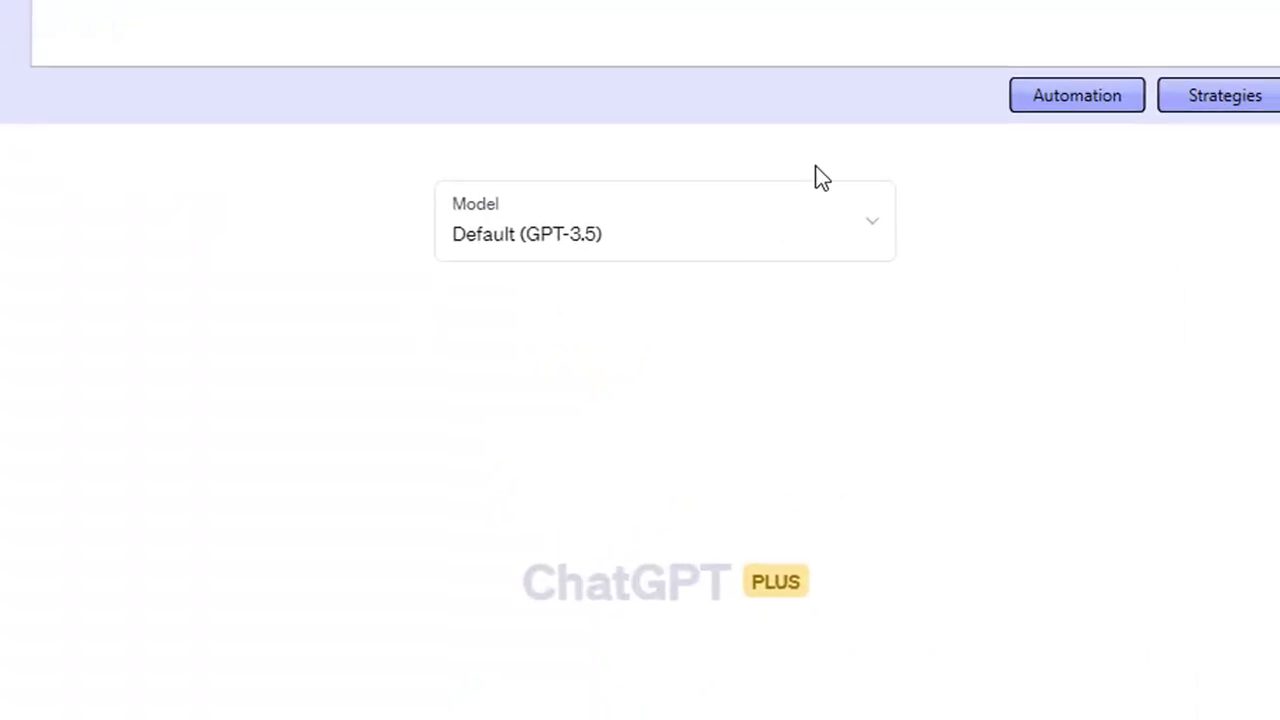
left_click(1105, 104)
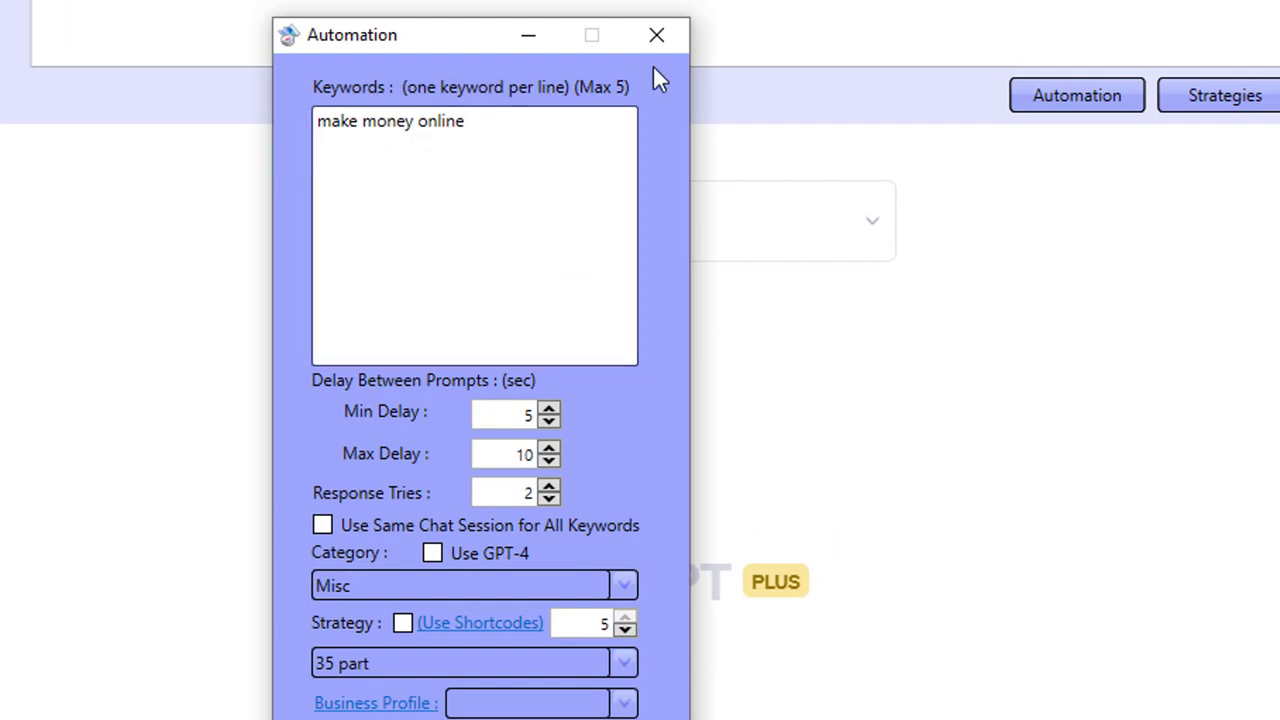
left_click(657, 38)
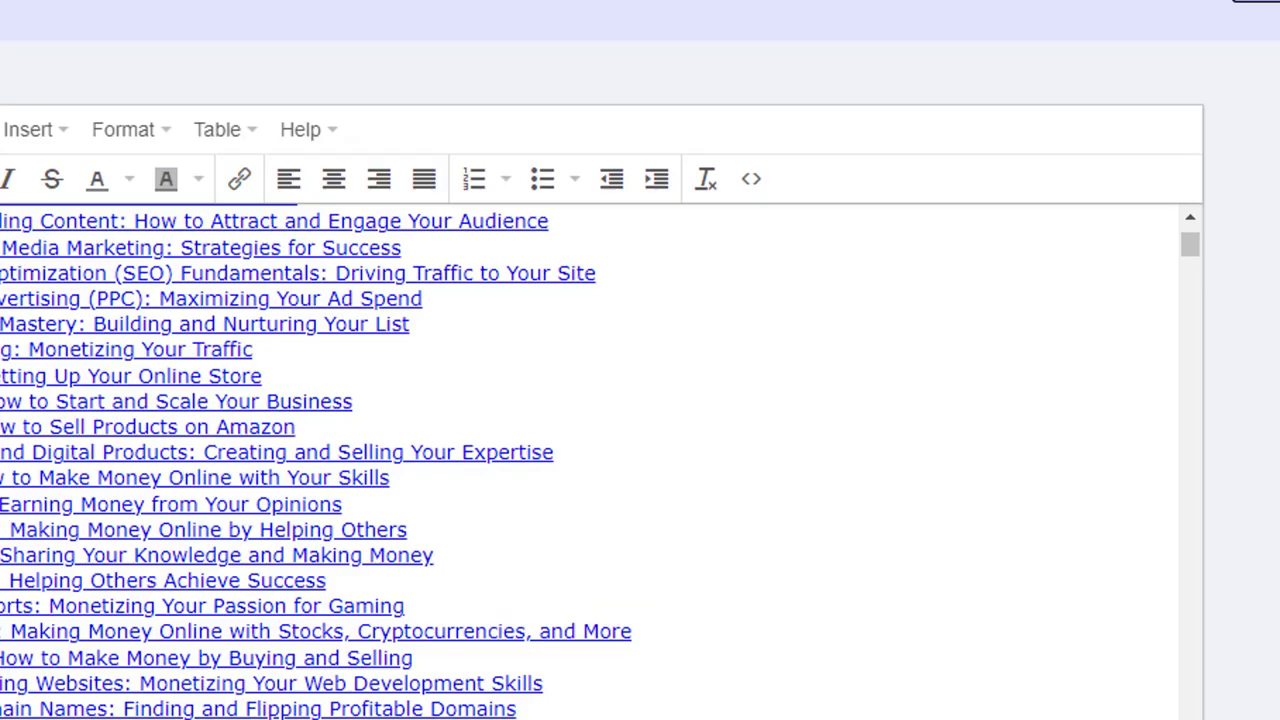
Step: Review the money-making ebook's title and introduction, plus the Conclusion and Chapter Summary sections of its first chapter in the Editor
scroll(171, 560, "up", 10)
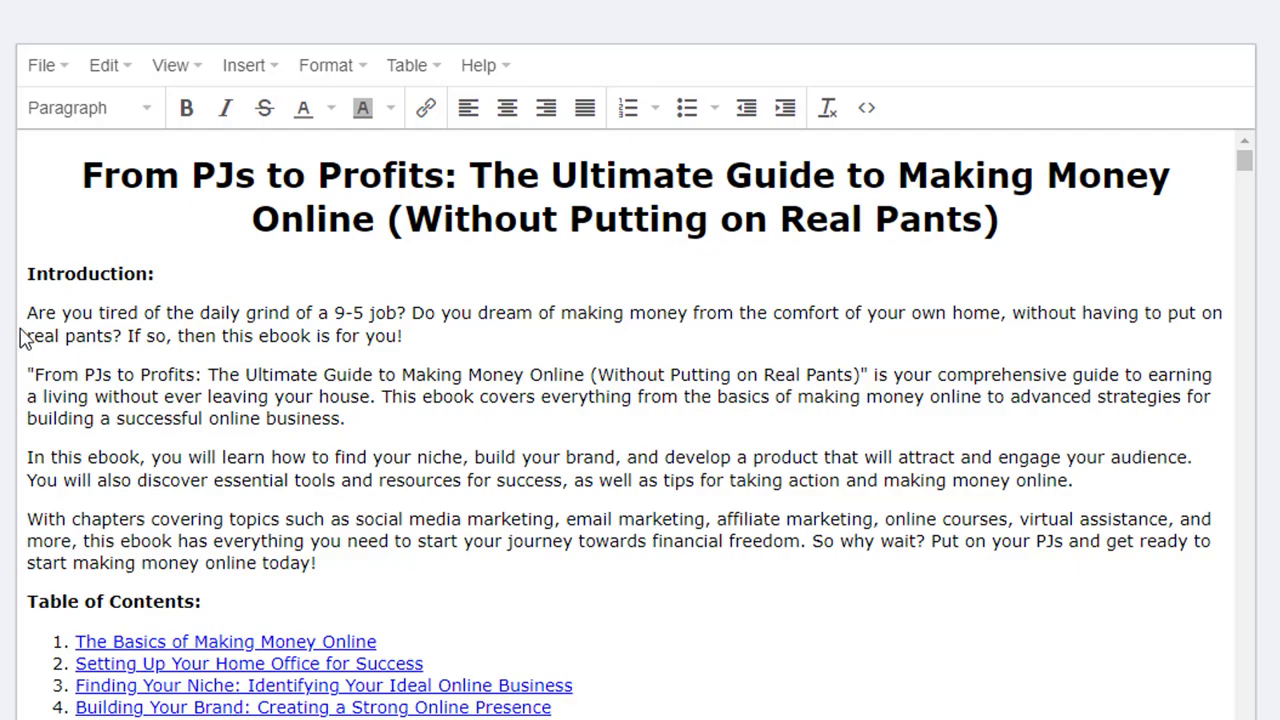
left_click_drag(70, 312, 224, 541)
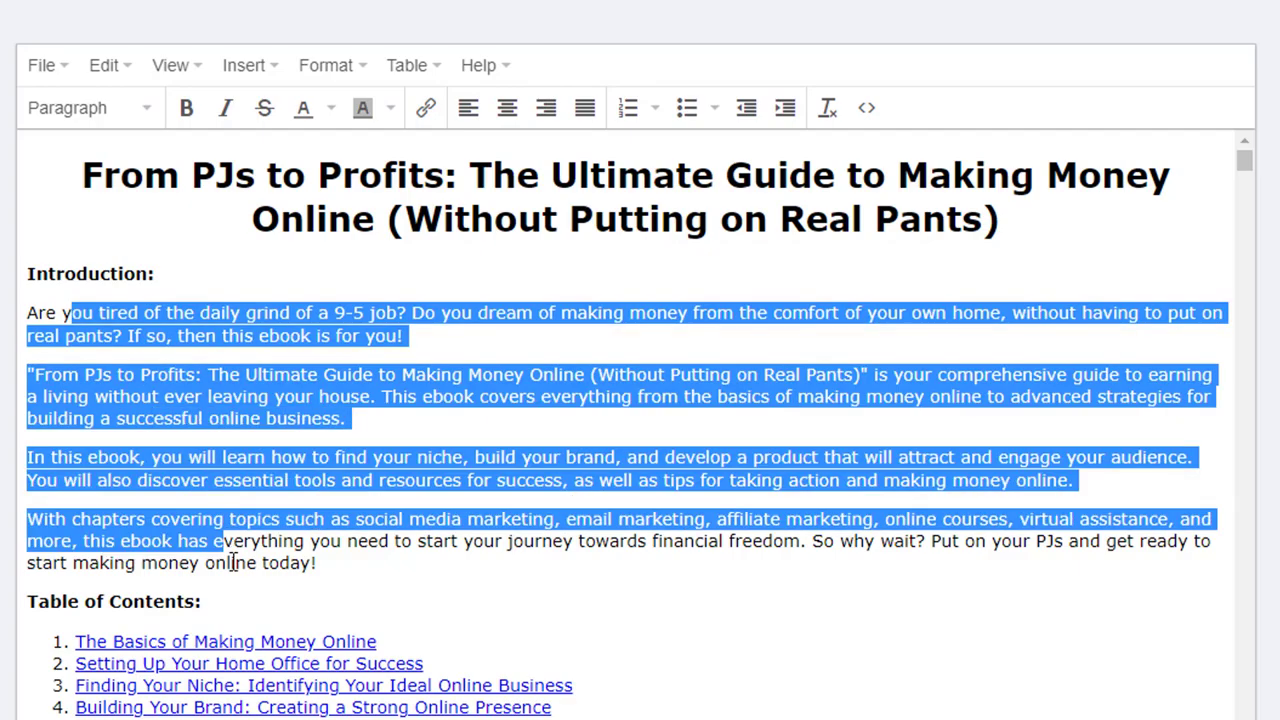
scroll(231, 563, "down", 20)
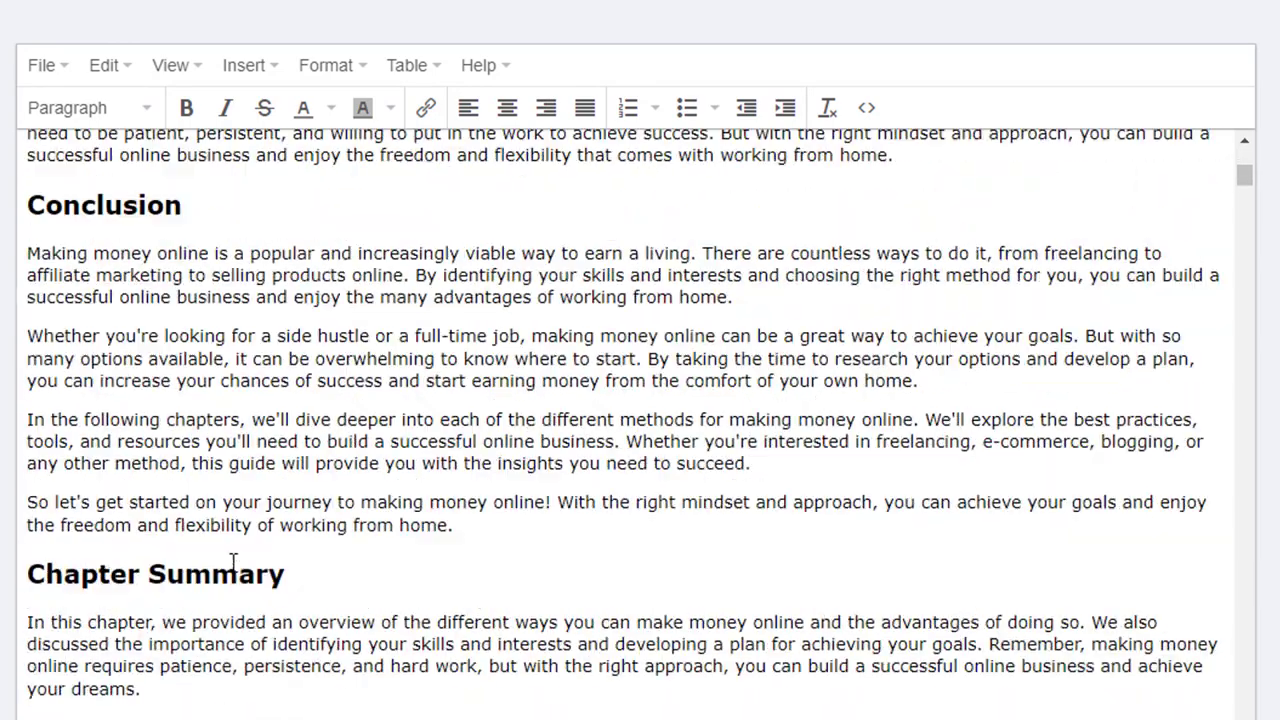
scroll(231, 563, "up", 8)
scroll(231, 563, "down", 8)
scroll(260, 550, "up", 20)
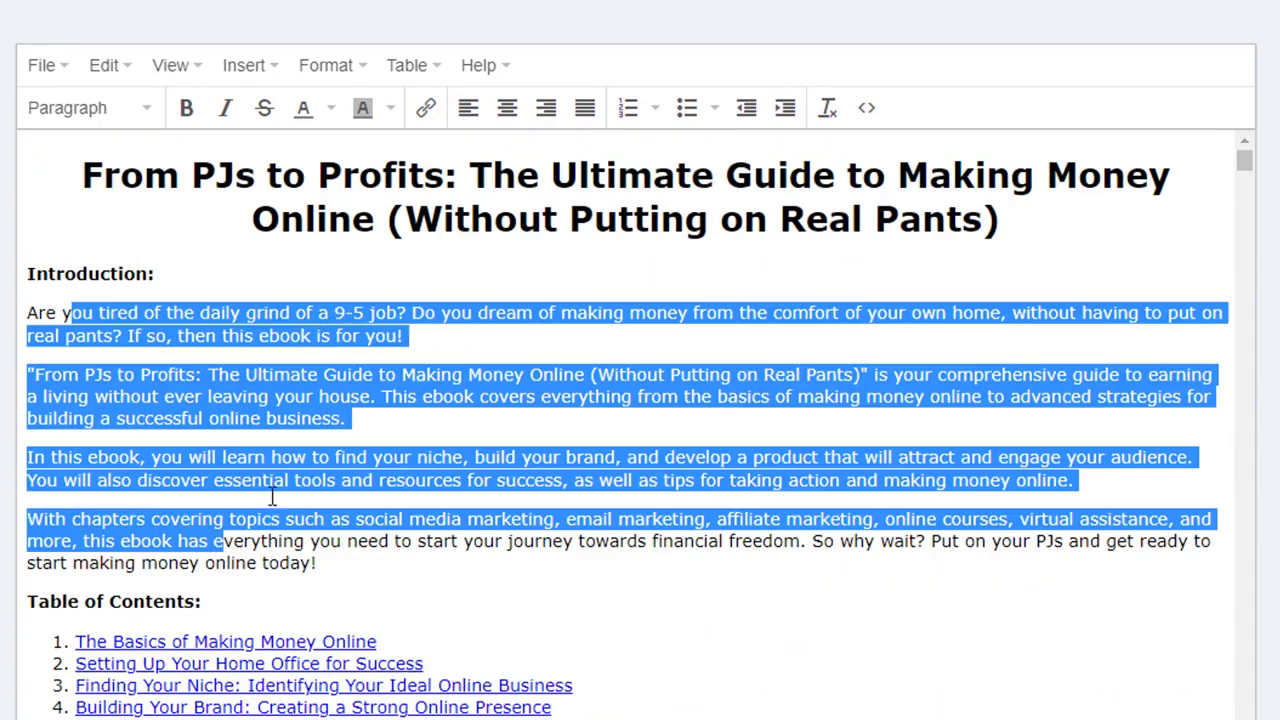
left_click(268, 480)
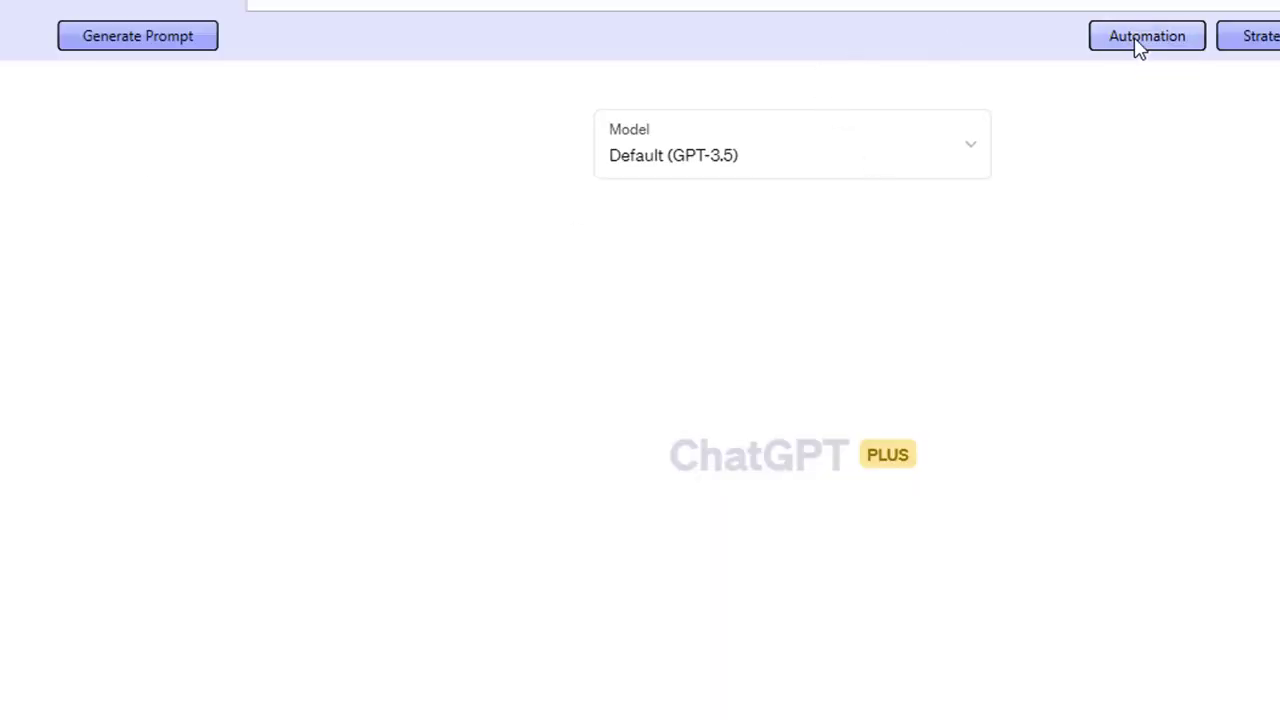
Step: Replace the automation keyword with "how to cure acne" and start the "35 part" strategy from the Misc category
left_click(1140, 38)
left_click_drag(624, 58, 496, 80)
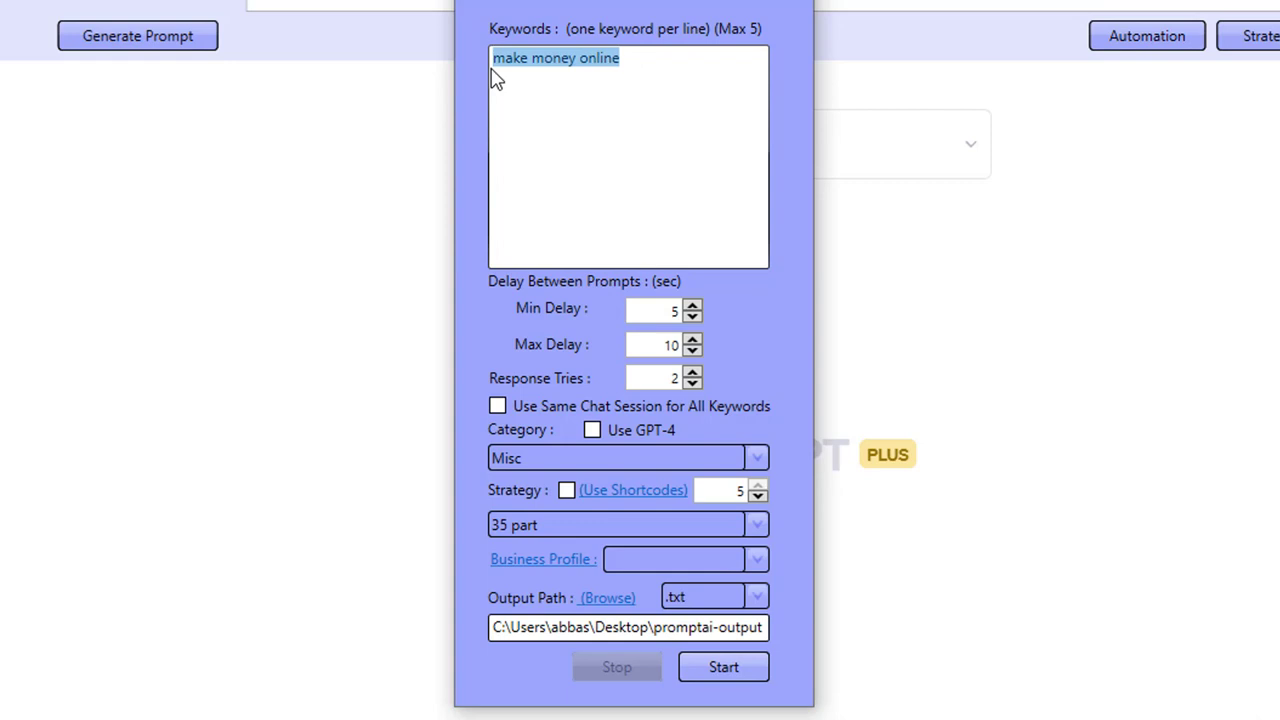
type("how to cure acne")
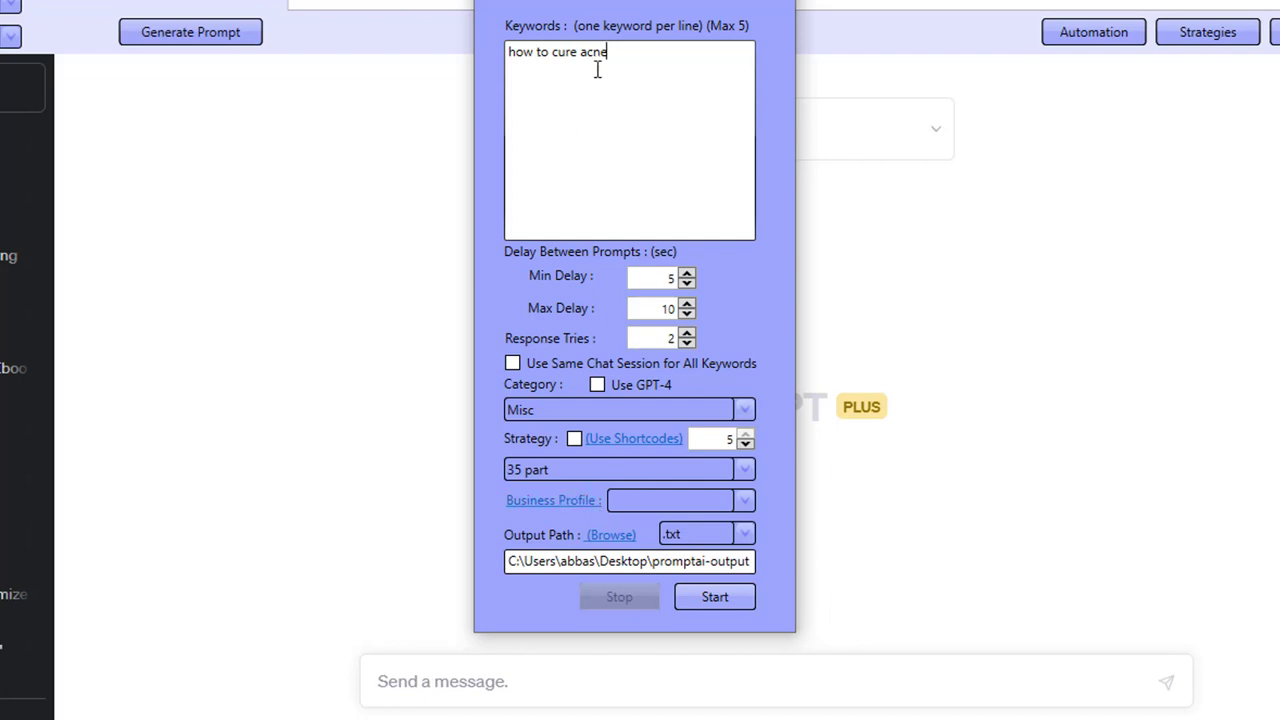
left_click(714, 598)
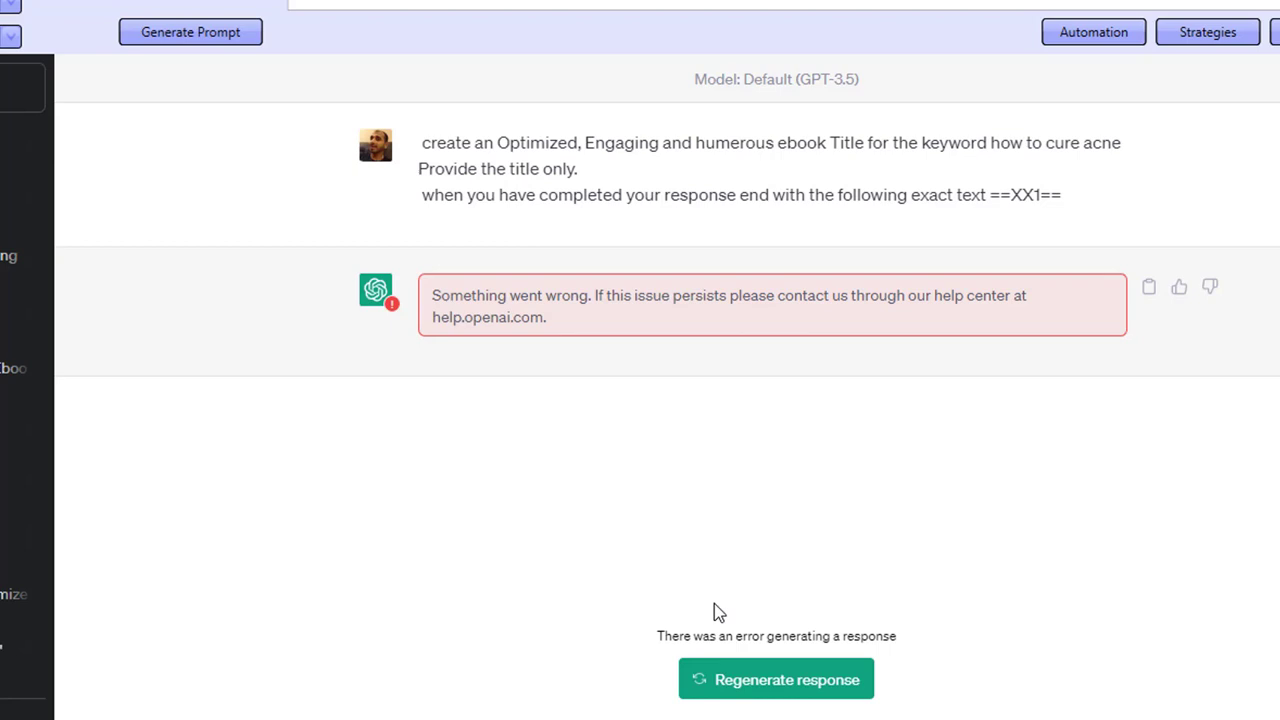
Step: Stop the running automation, dismiss the completion message and reload the ChatGPT page
left_click(1066, 38)
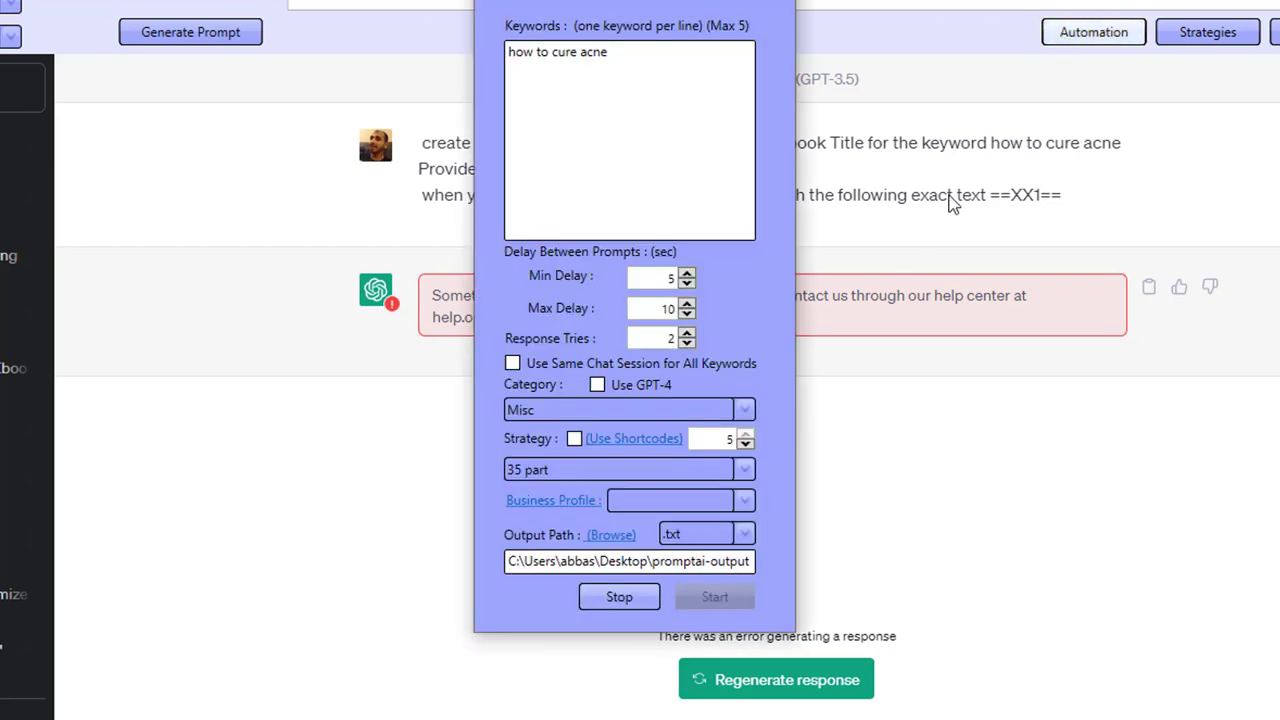
left_click(652, 597)
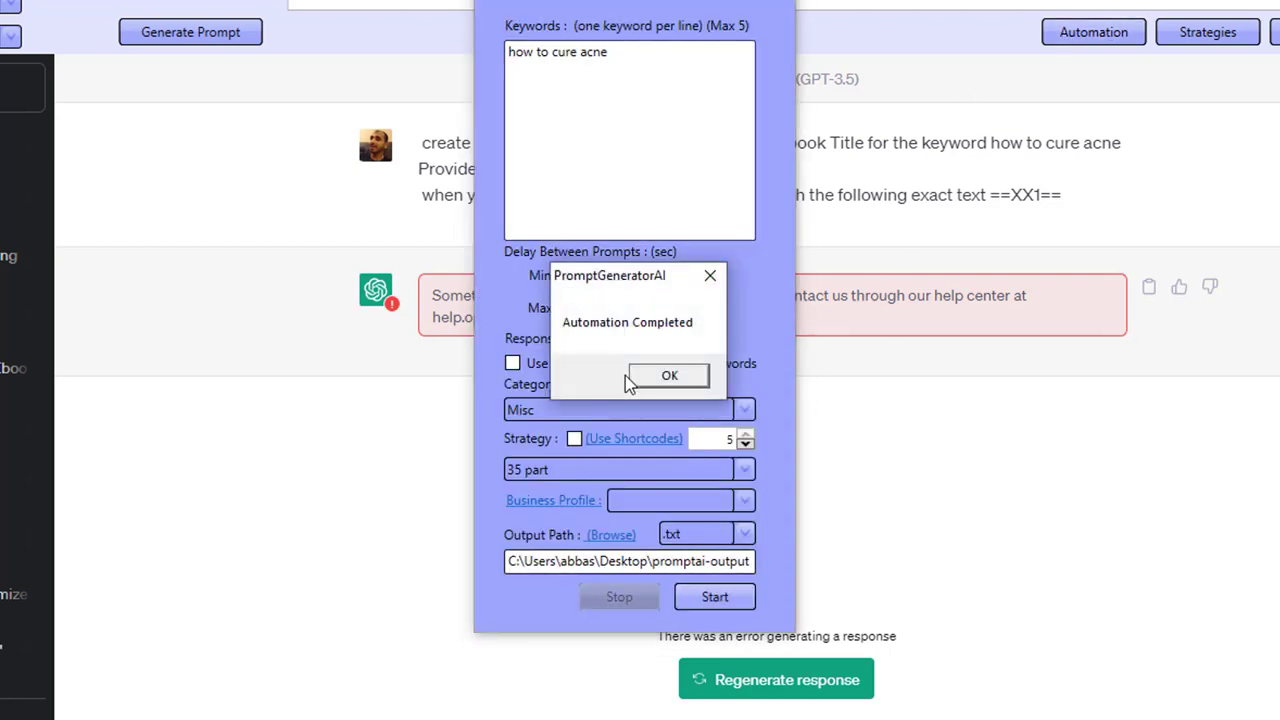
left_click(640, 378)
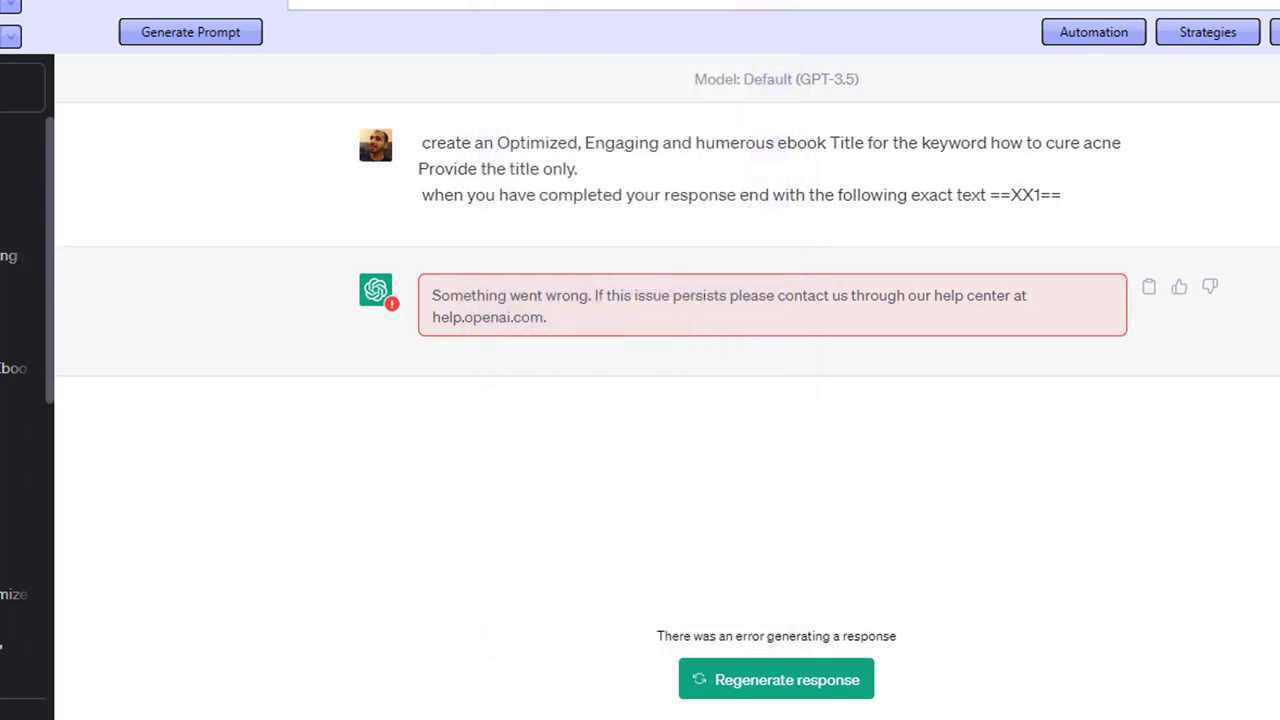
key("F5")
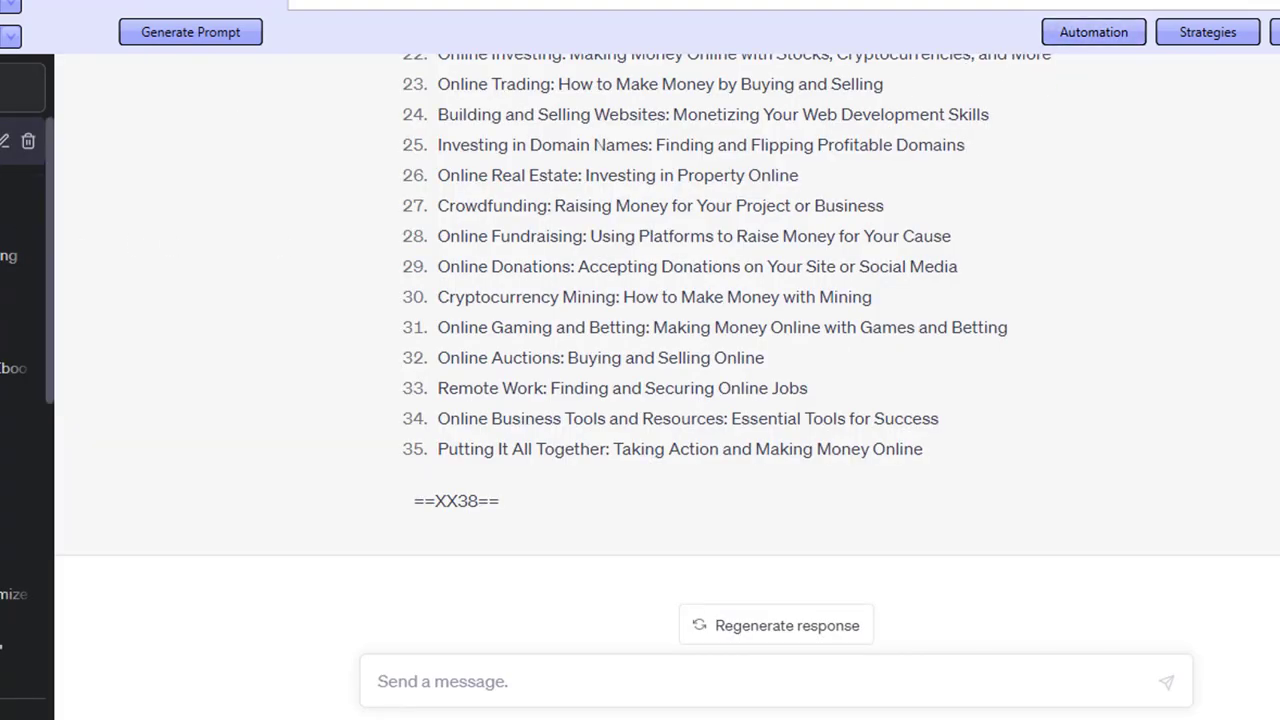
Step: Run the "35 part" automation again for "how to cure acne" and dismiss the message when it finishes
left_click(1124, 40)
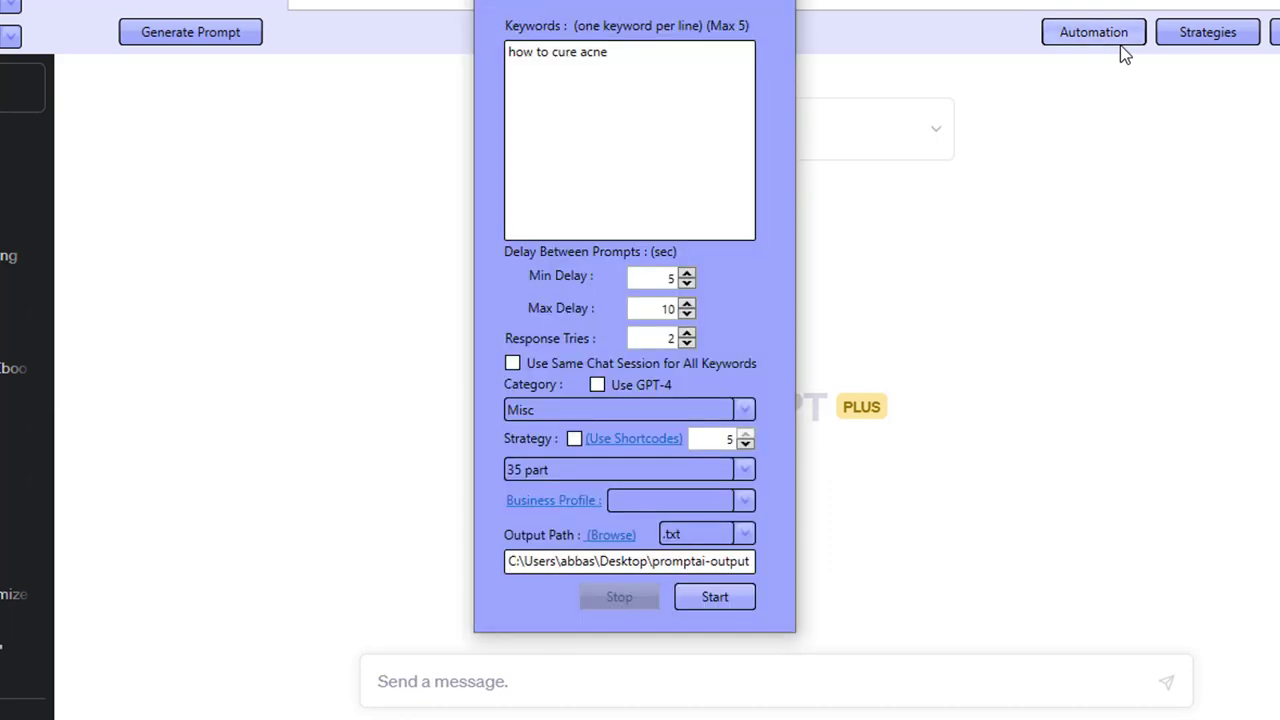
left_click(714, 597)
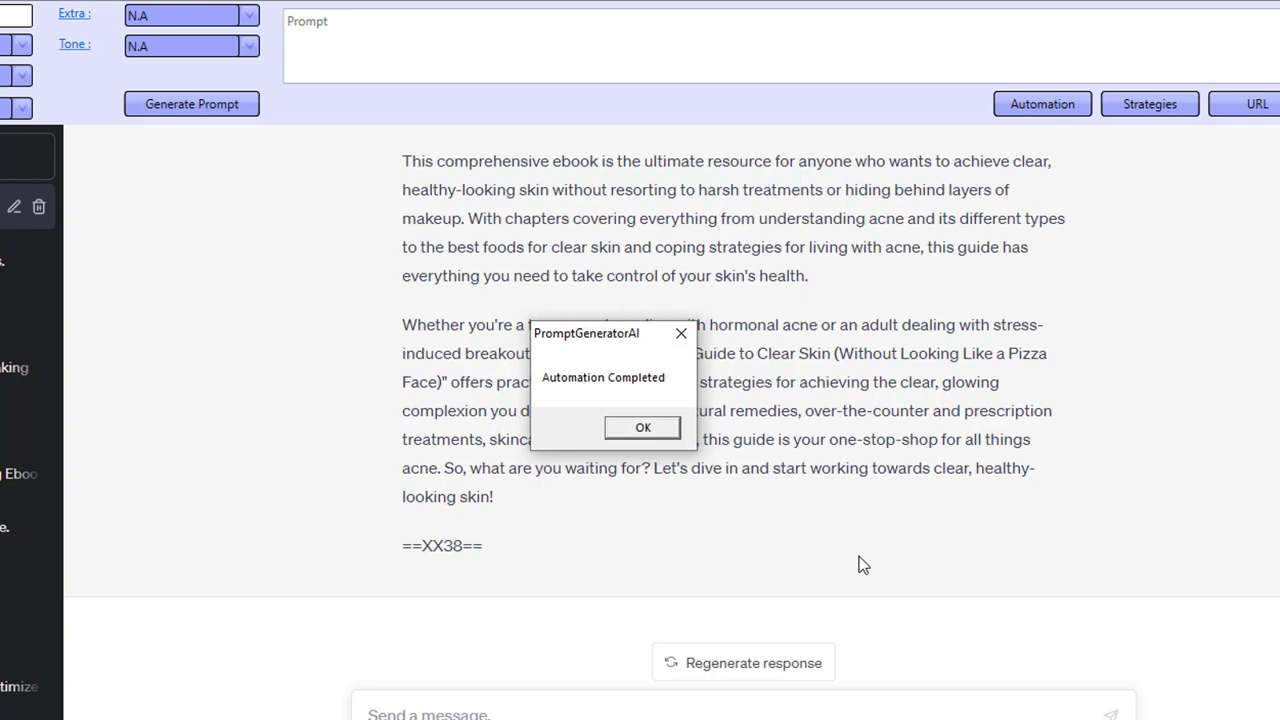
left_click(643, 428)
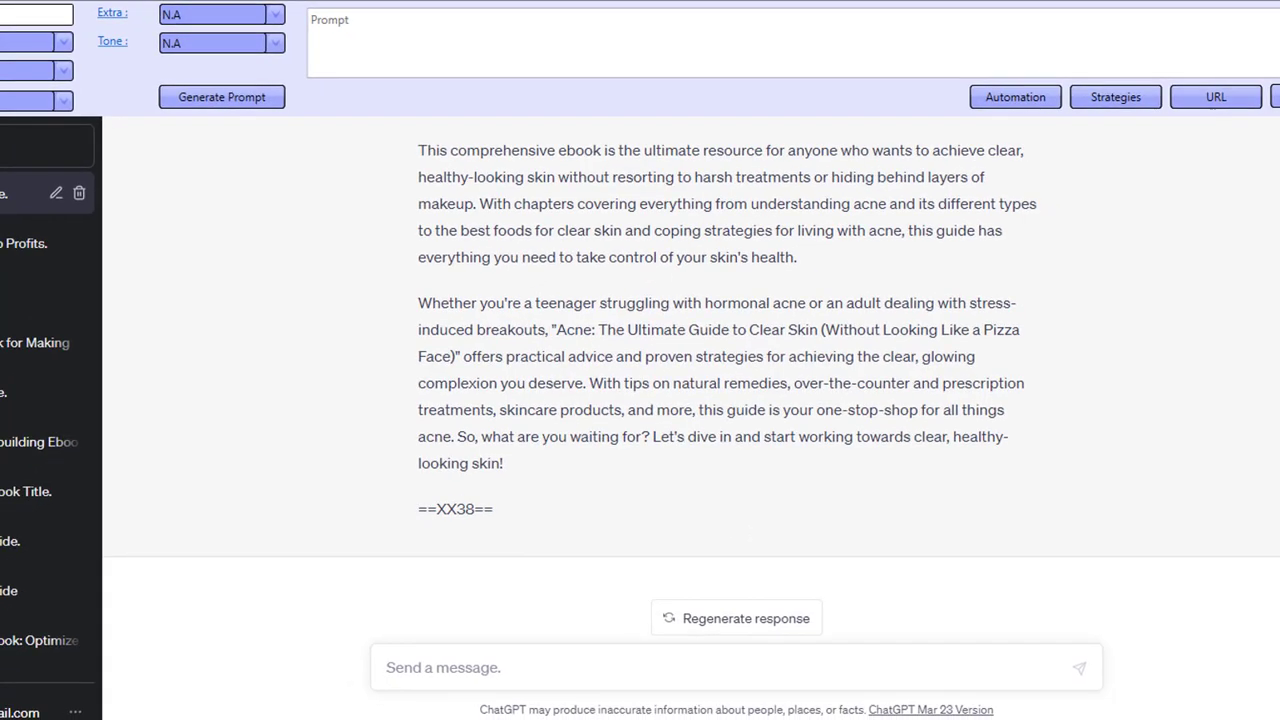
key("F9")
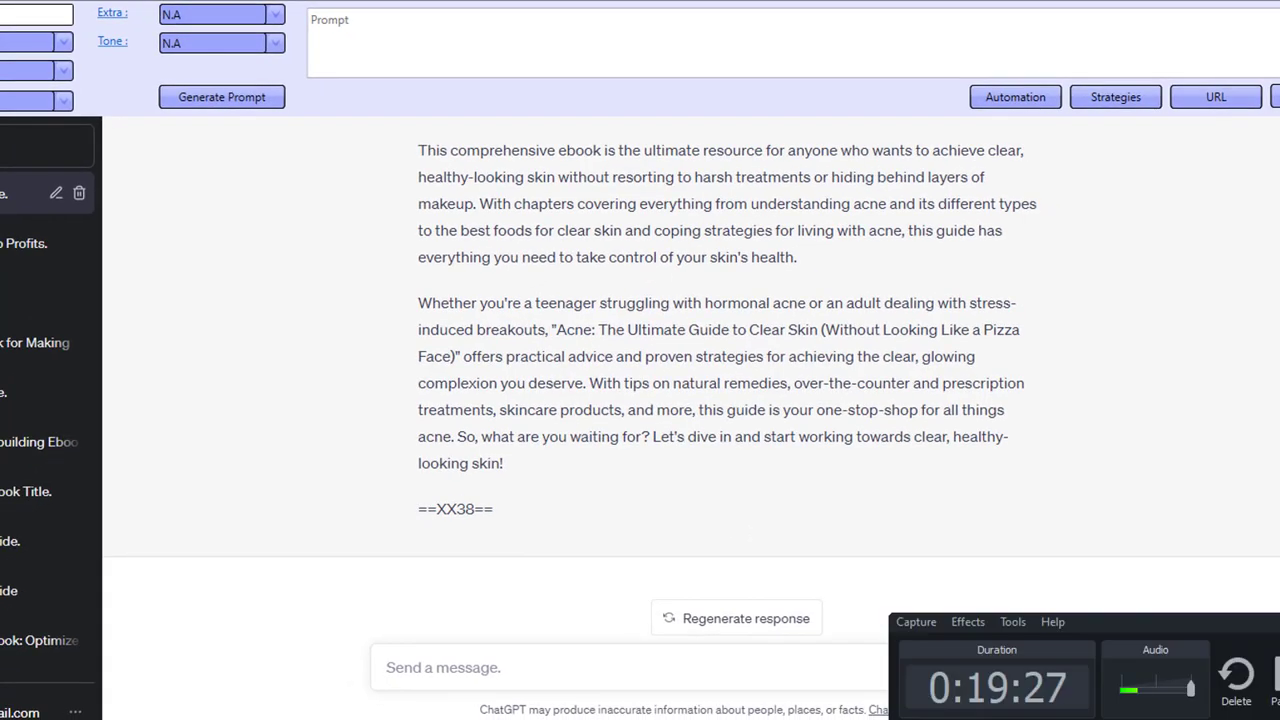
key("F9")
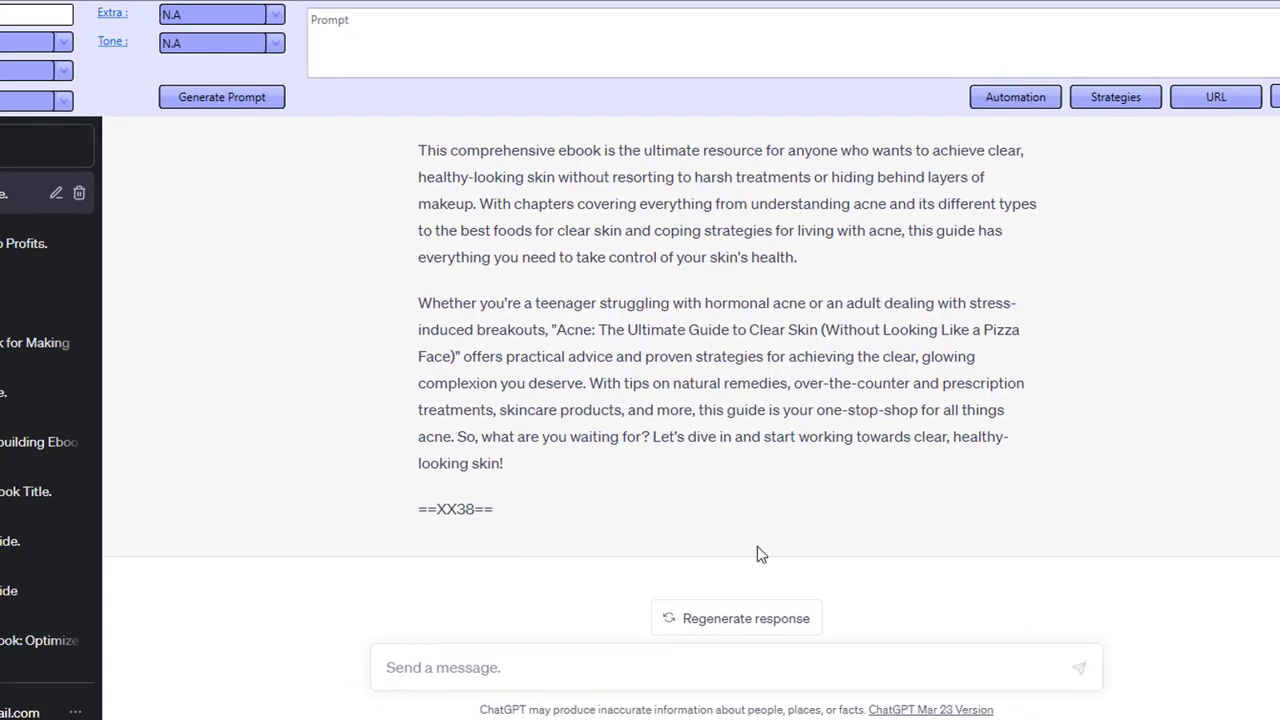
Step: Set the automation's minimum delay between prompts to 4 seconds and close the automation settings
left_click(1015, 100)
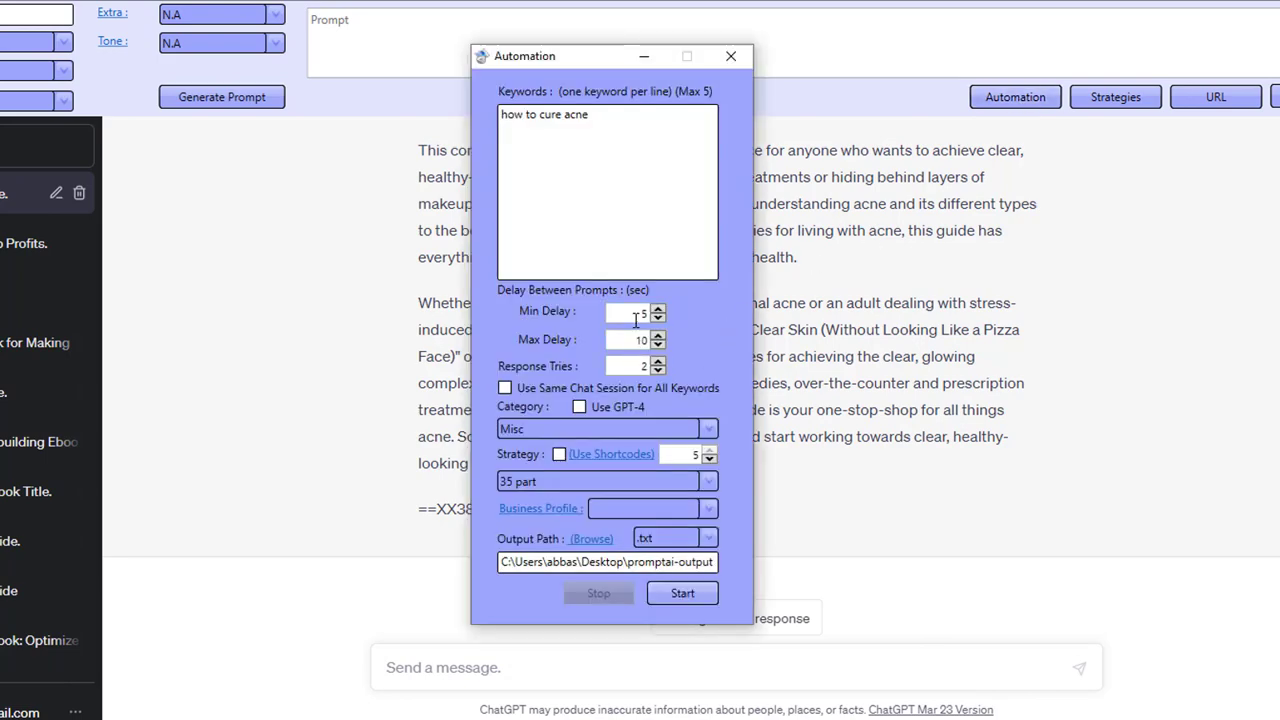
left_click(735, 56)
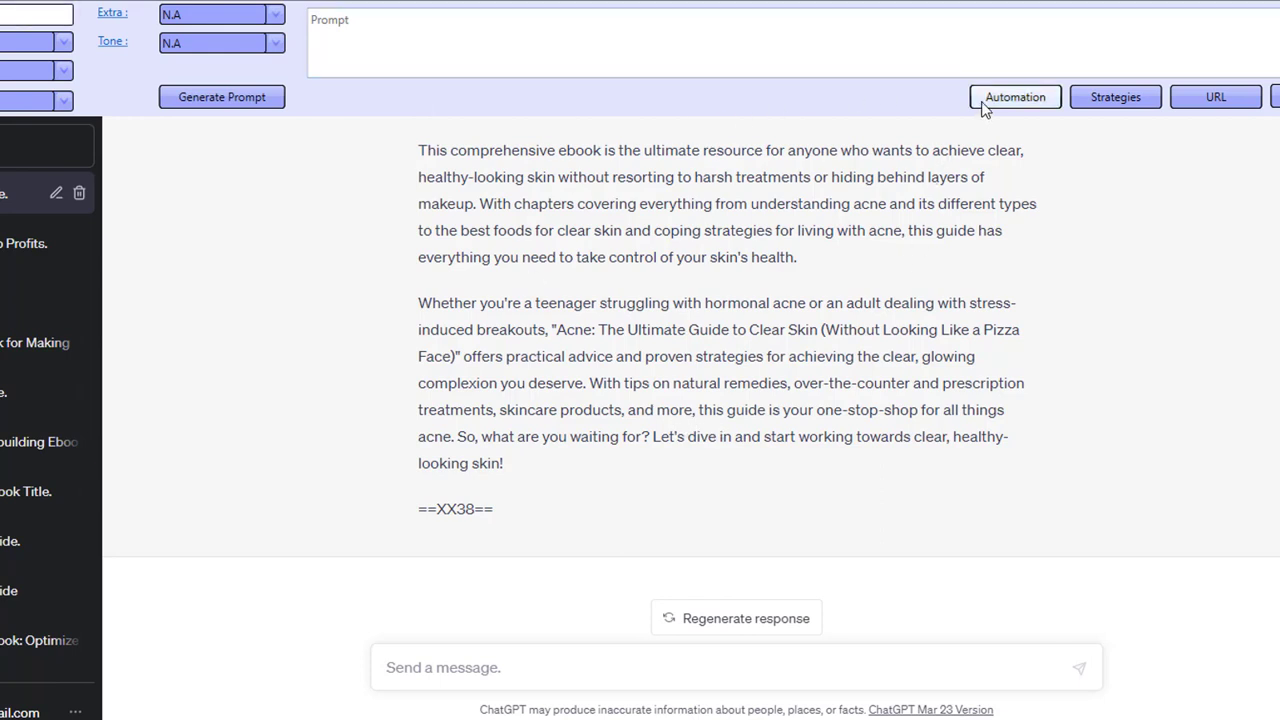
left_click(1045, 100)
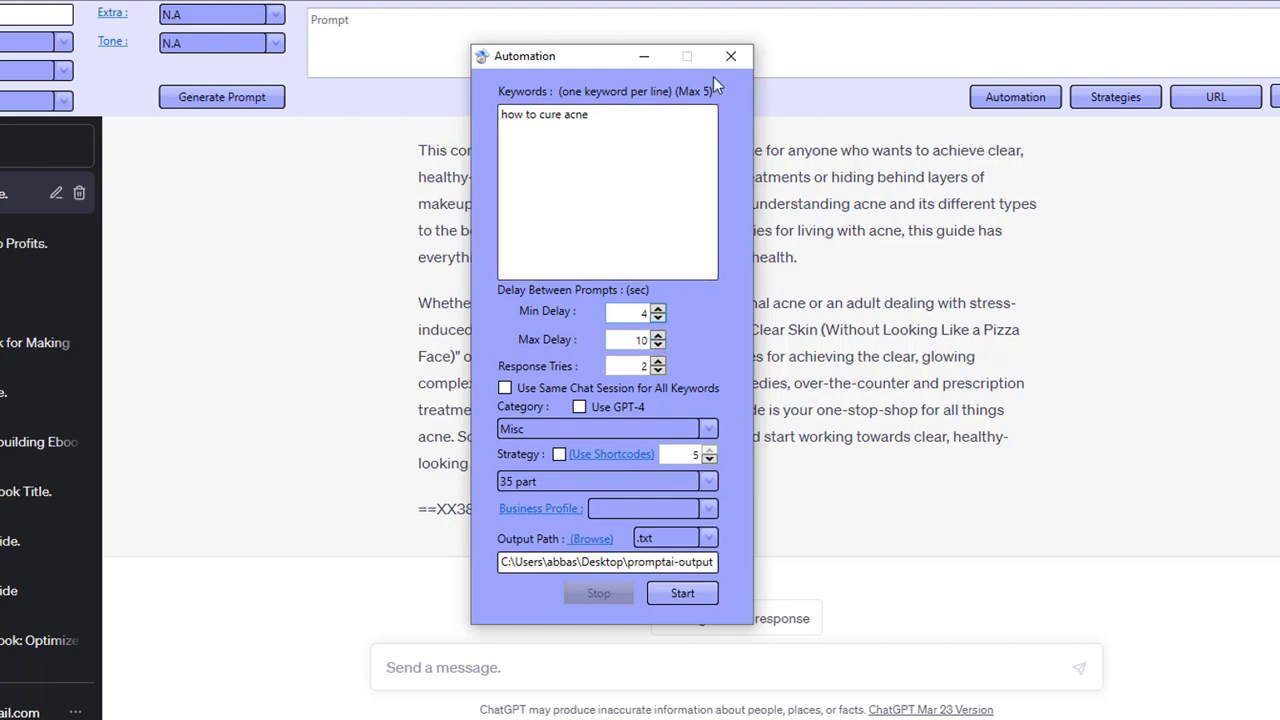
left_click(731, 56)
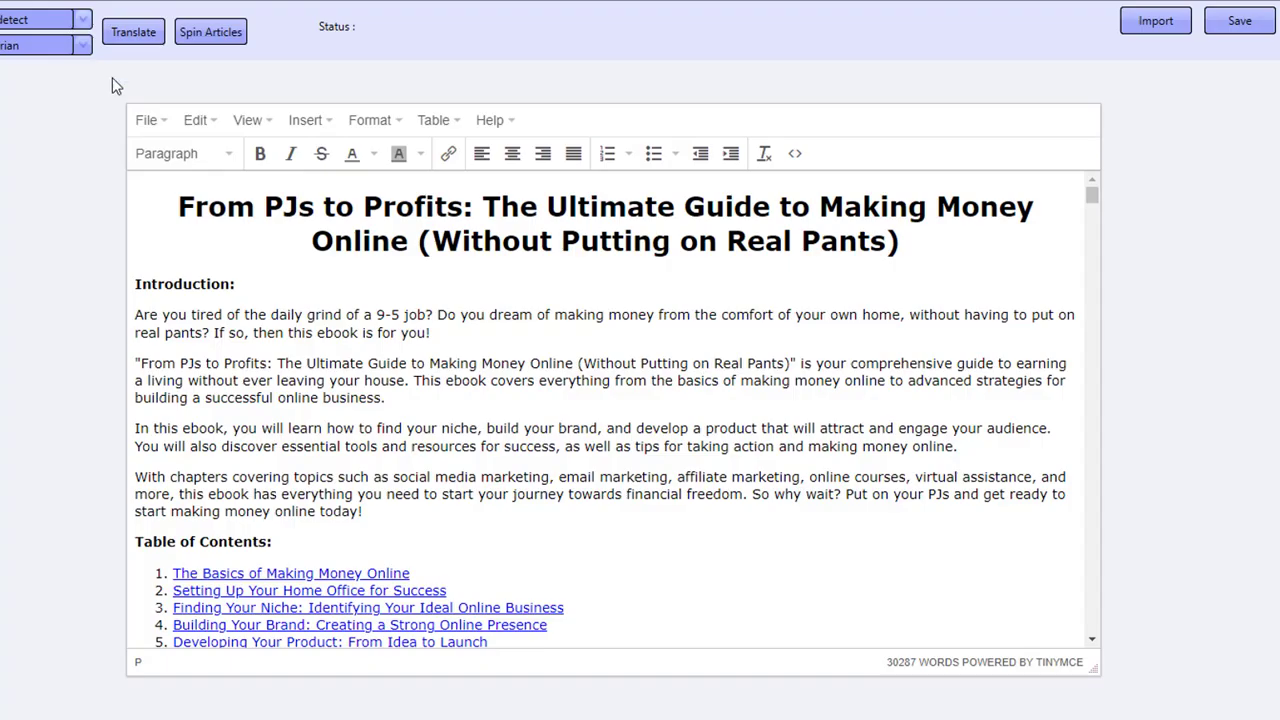
Step: Import "how to cure acne_638180446648061025.txt" into the Editor, and delete the "Title:" line and the quotation marks around the ebook title
left_click(1153, 22)
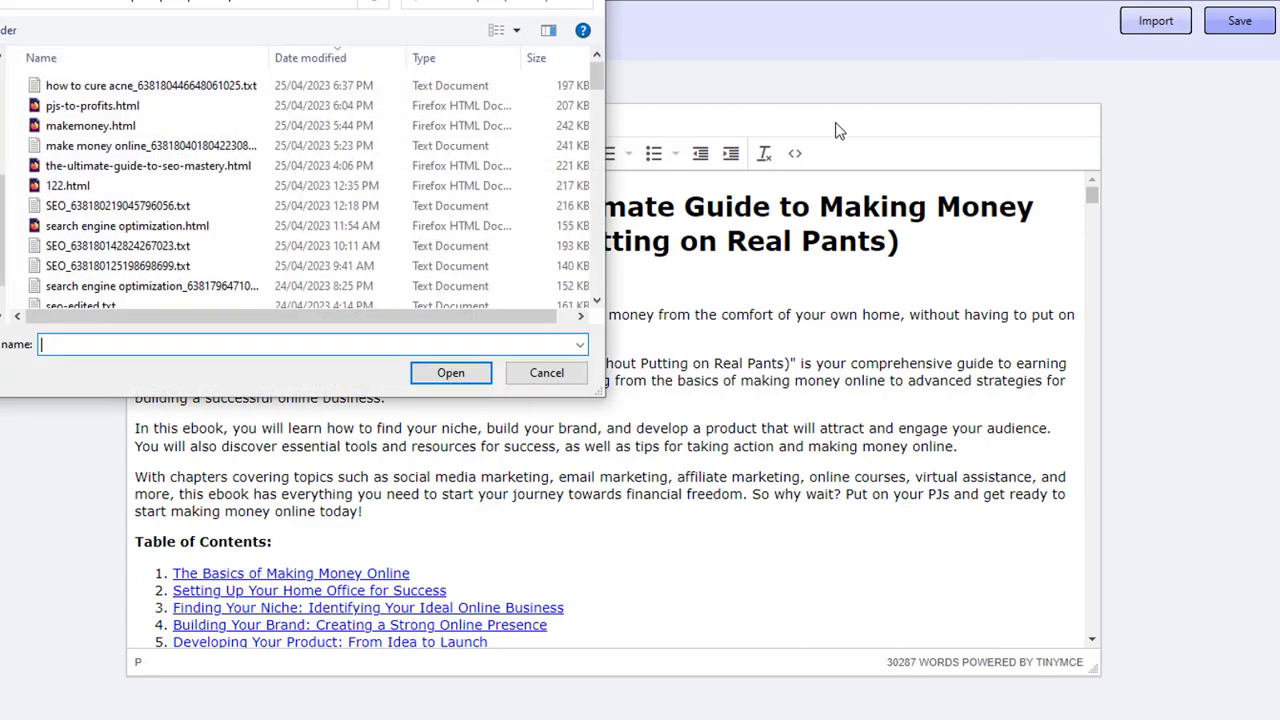
double_click(156, 85)
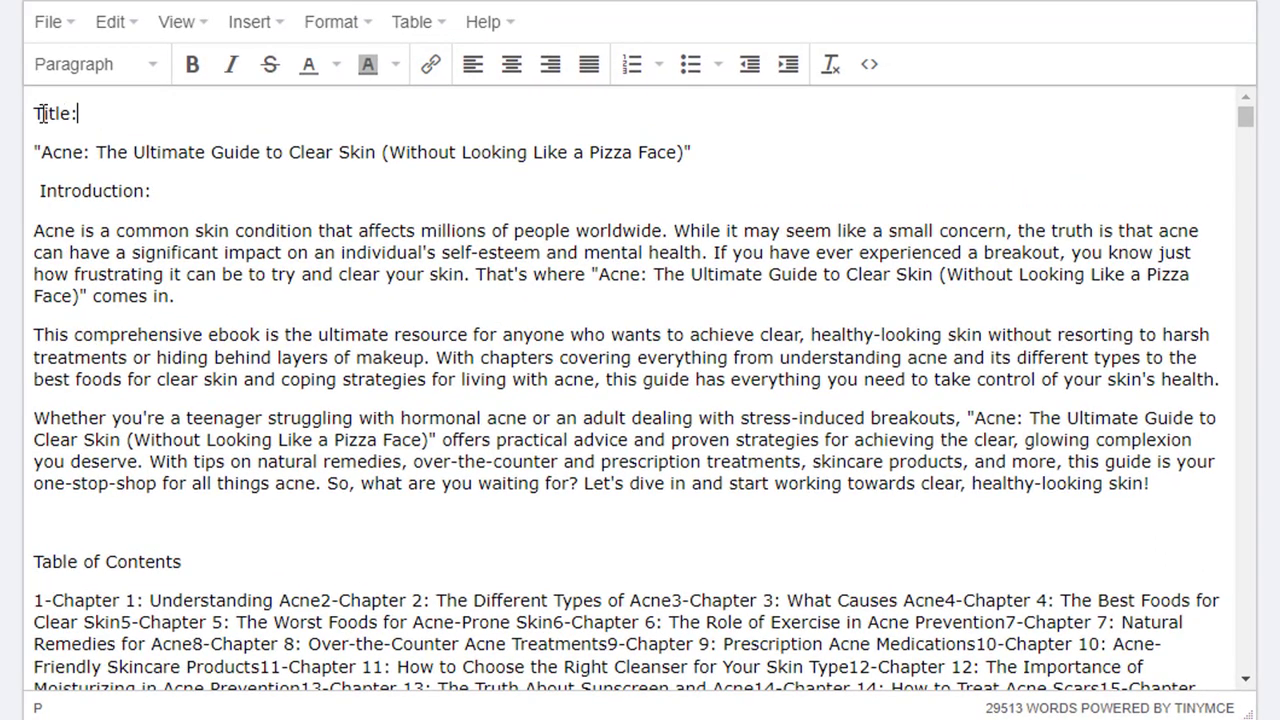
triple_click(43, 113)
key("Delete")
key("Delete")
key("Delete")
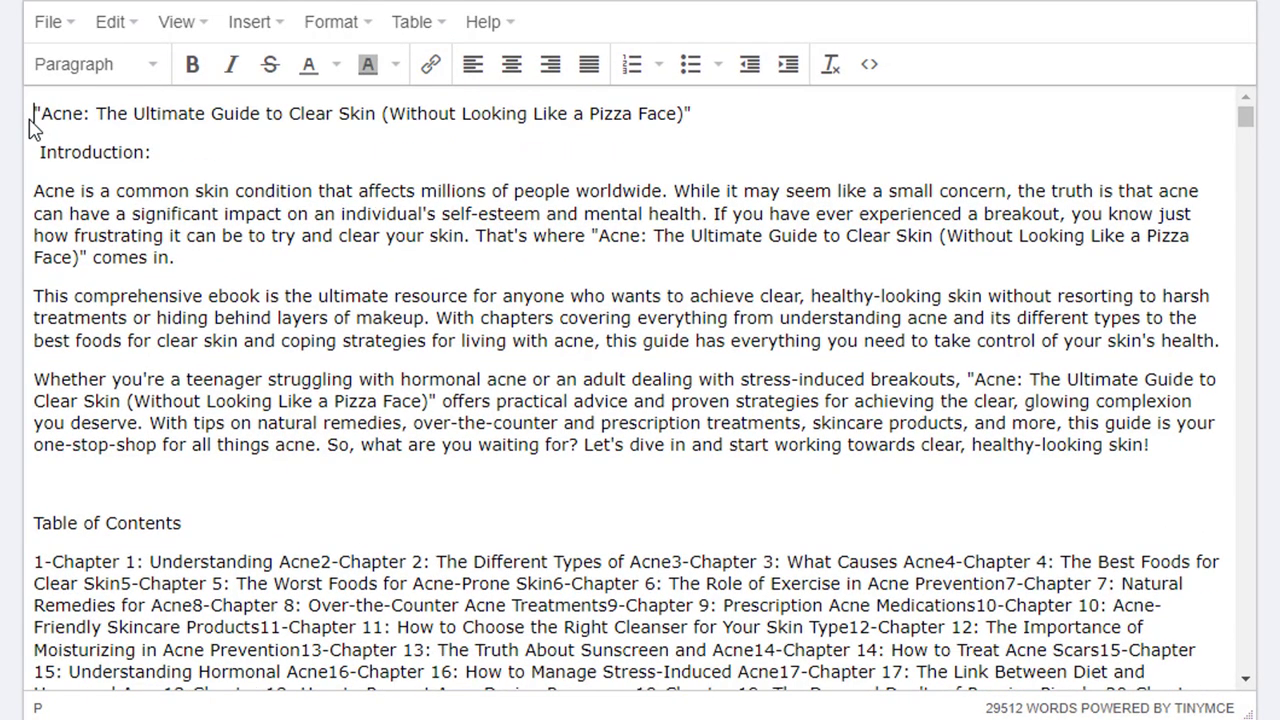
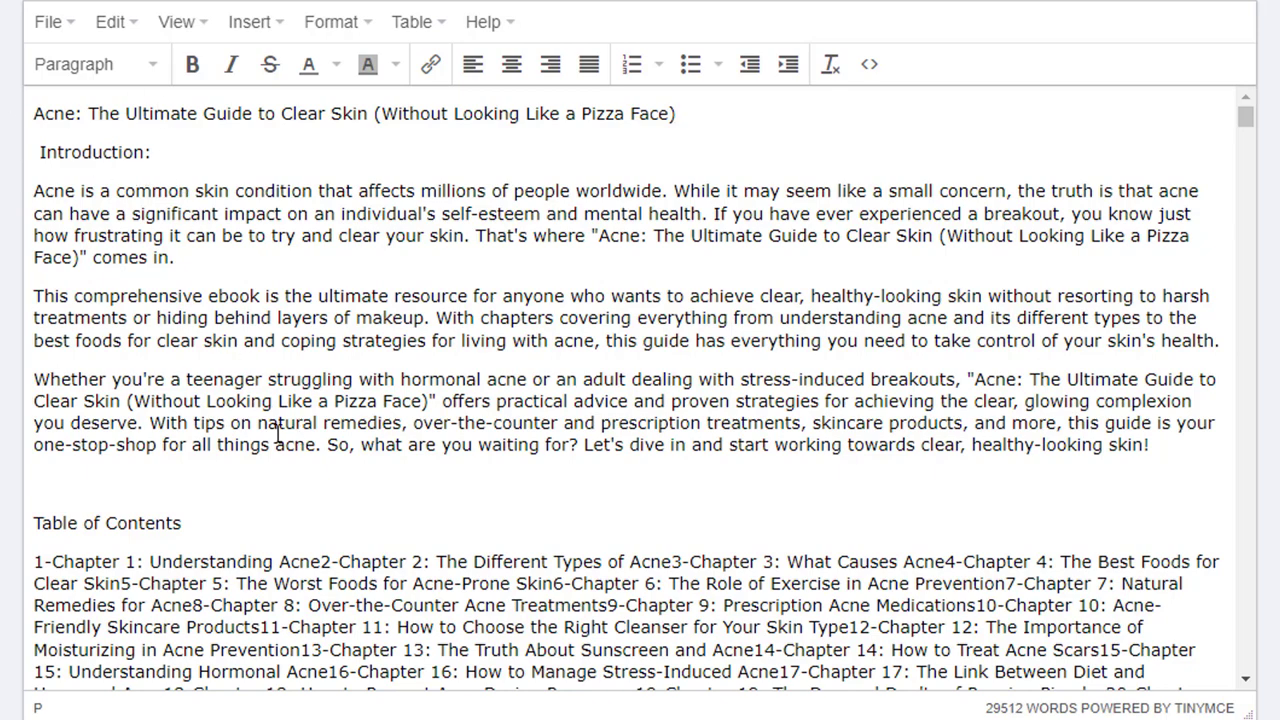
Step: Copy the run-together chapter list under Table of Contents and paste it on its own into Notepad++
scroll(220, 300, "down", 4)
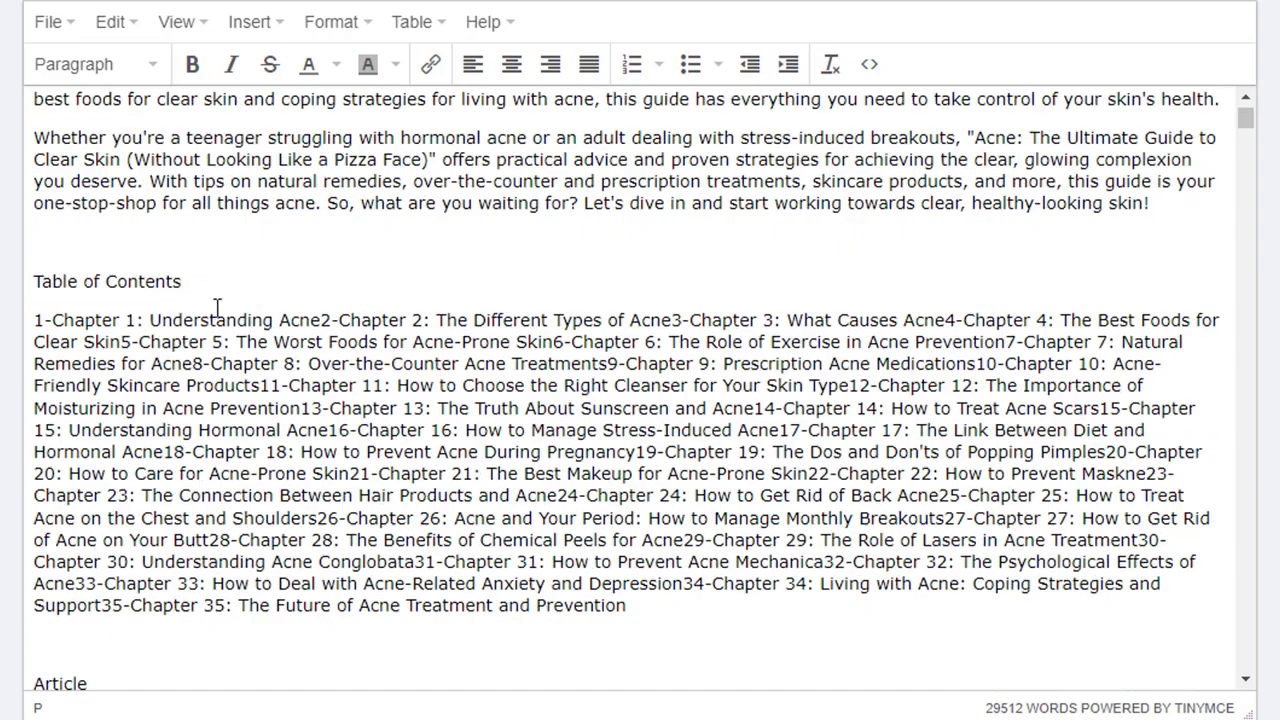
scroll(193, 408, "up", 1)
left_click_drag(37, 319, 643, 602)
right_click(639, 530)
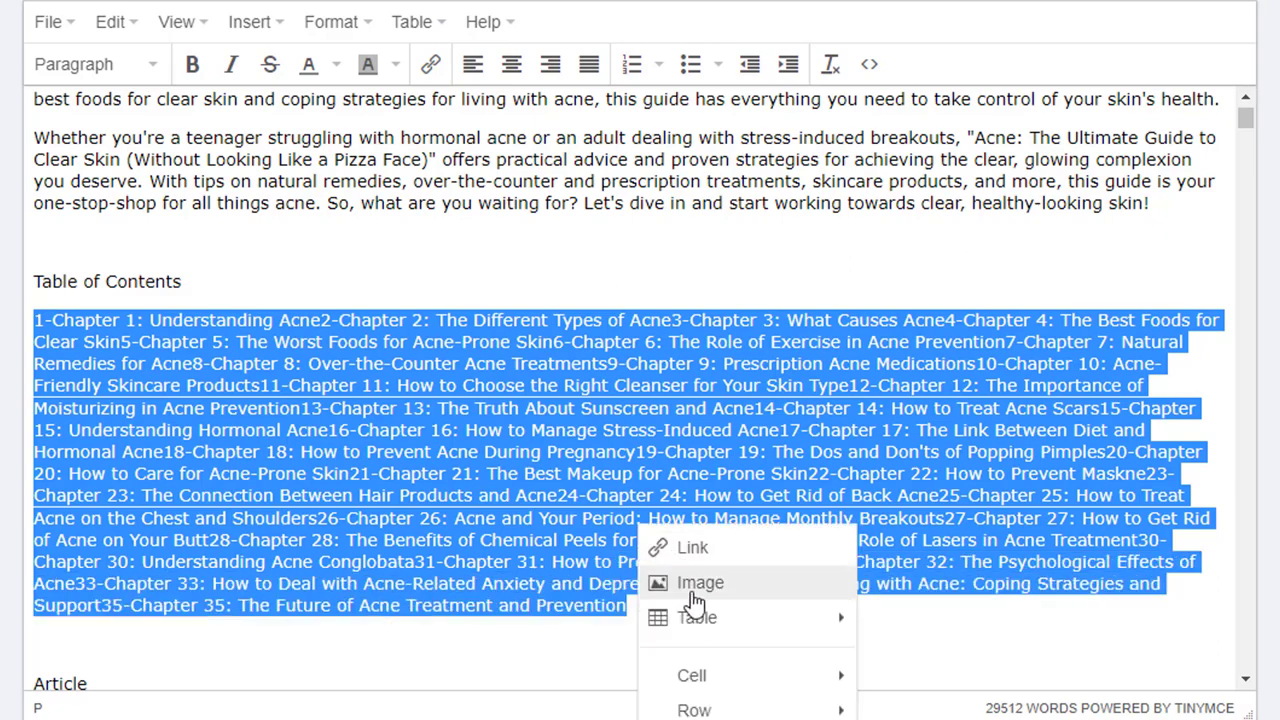
left_click(583, 534)
left_click_drag(651, 611, 25, 315)
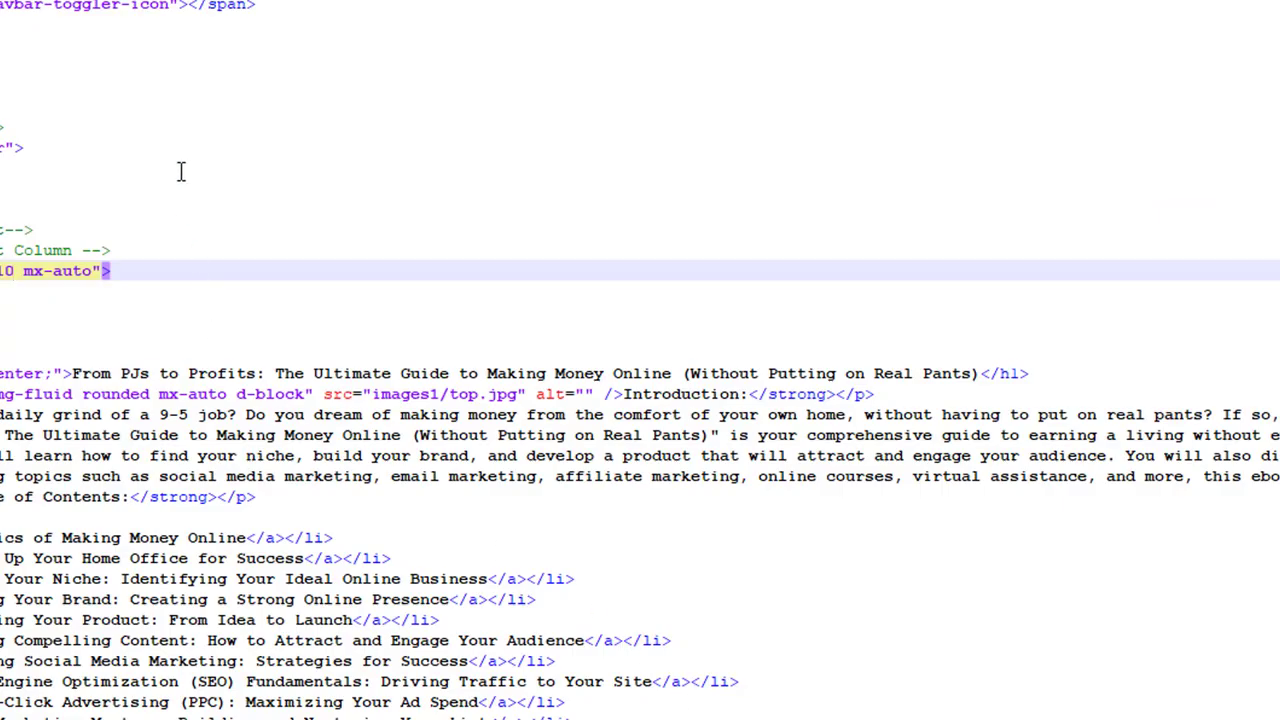
key("ctrl+a")
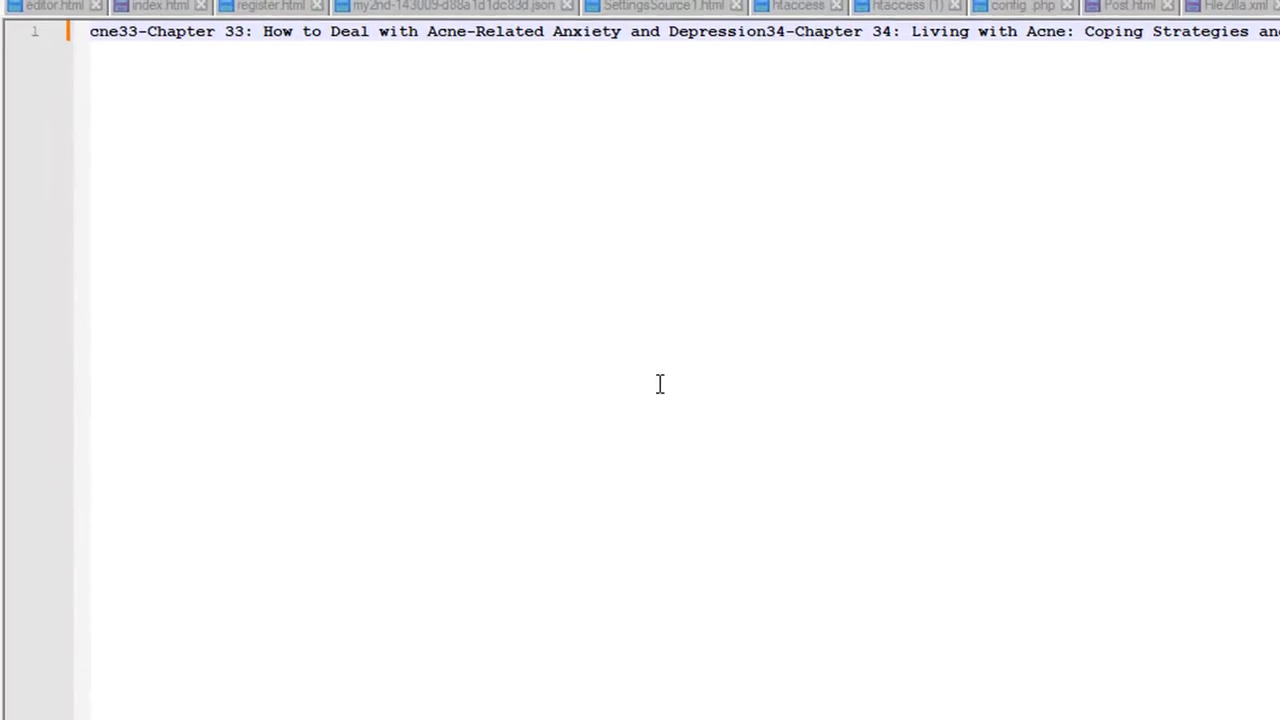
Step: Replace every "Chapter" with "\n Chapter" using regular expression mode, so each chapter starts on its own line
scroll(640, 31, "left", 20)
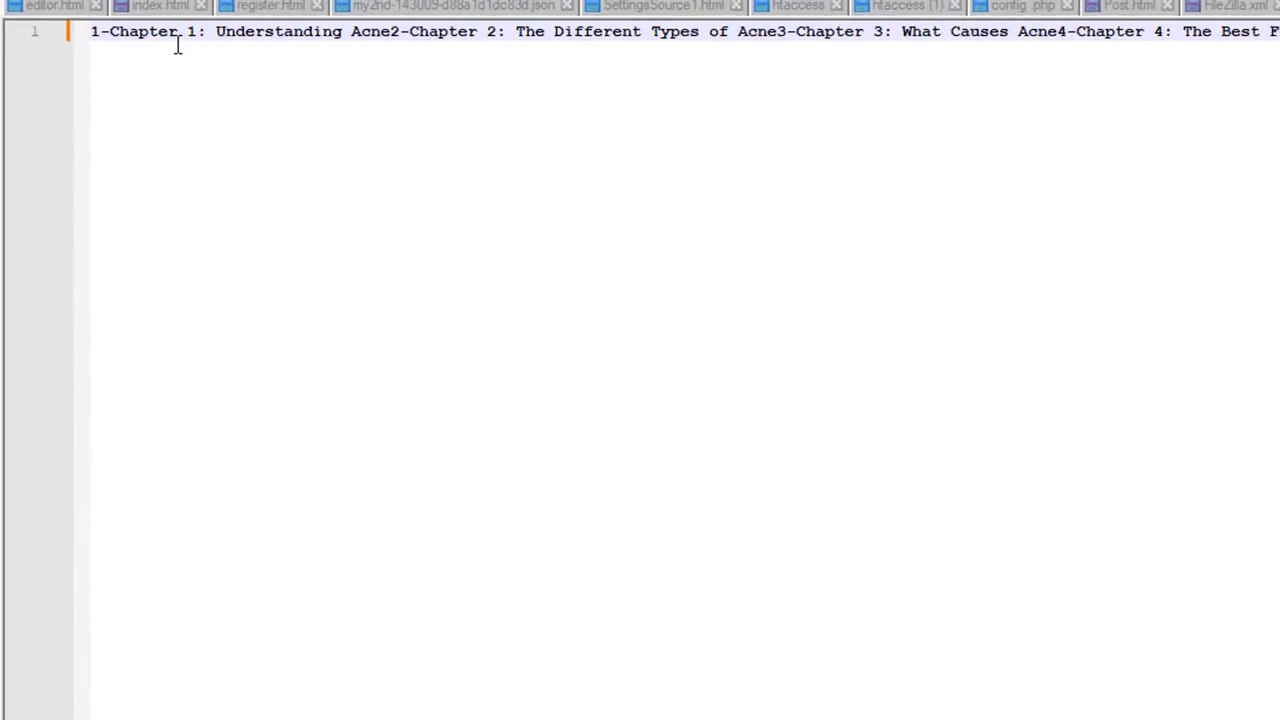
left_click_drag(178, 35, 109, 35)
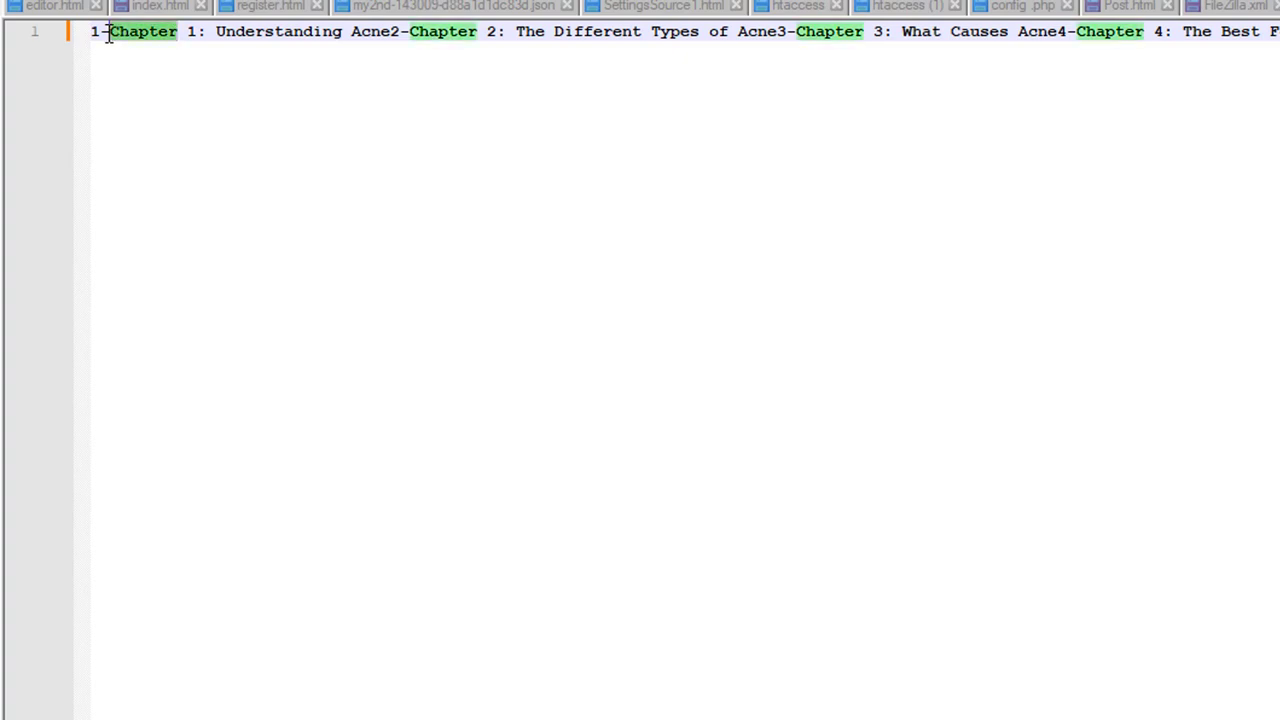
key("ctrl+f")
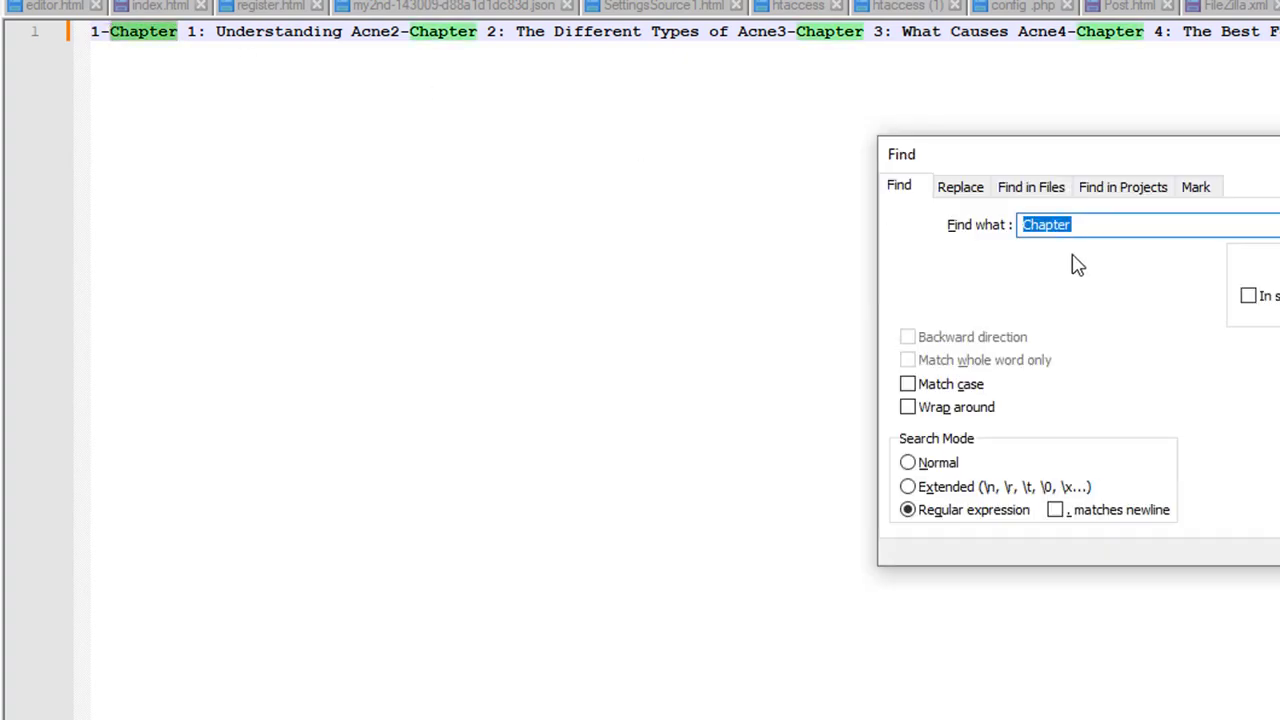
left_click(960, 186)
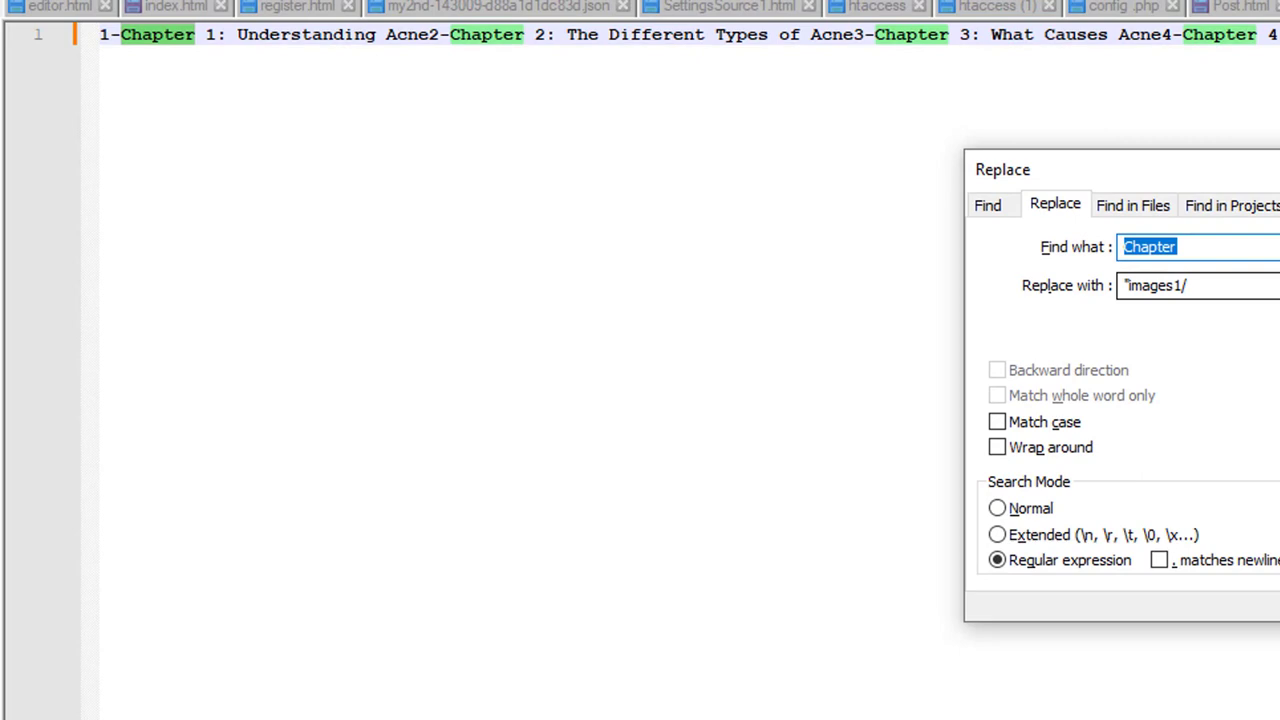
key("Tab")
key("alt+Down")
key("Down")
key("Down")
key("Return")
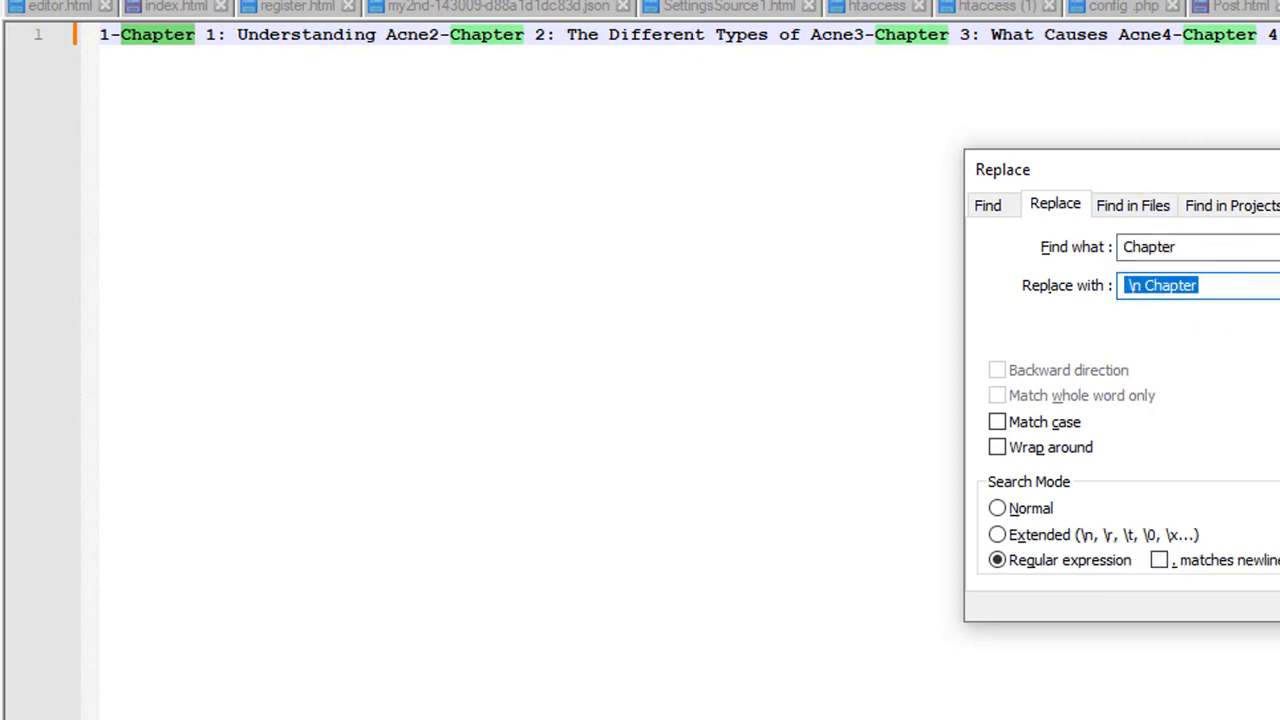
key("alt+a")
key("Escape")
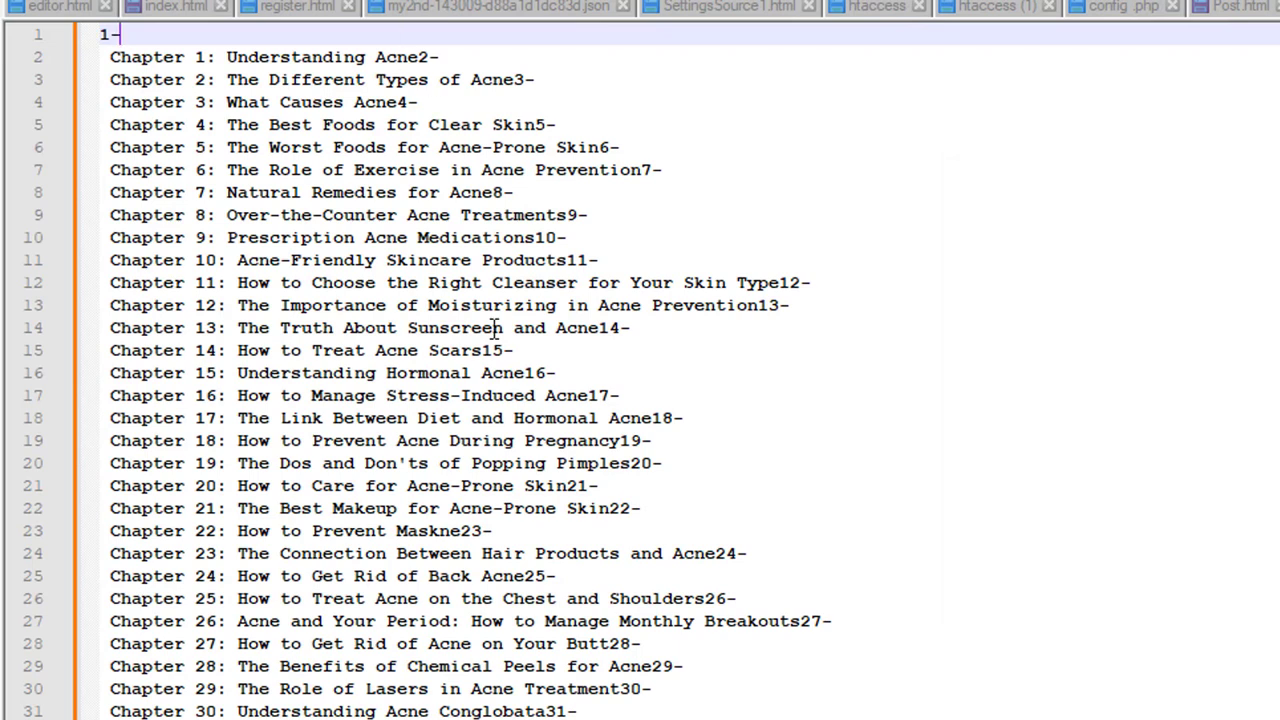
Step: Copy the separated chapter lines from Chapter 1 onward, leaving out the leading "1-" line
left_click(427, 57)
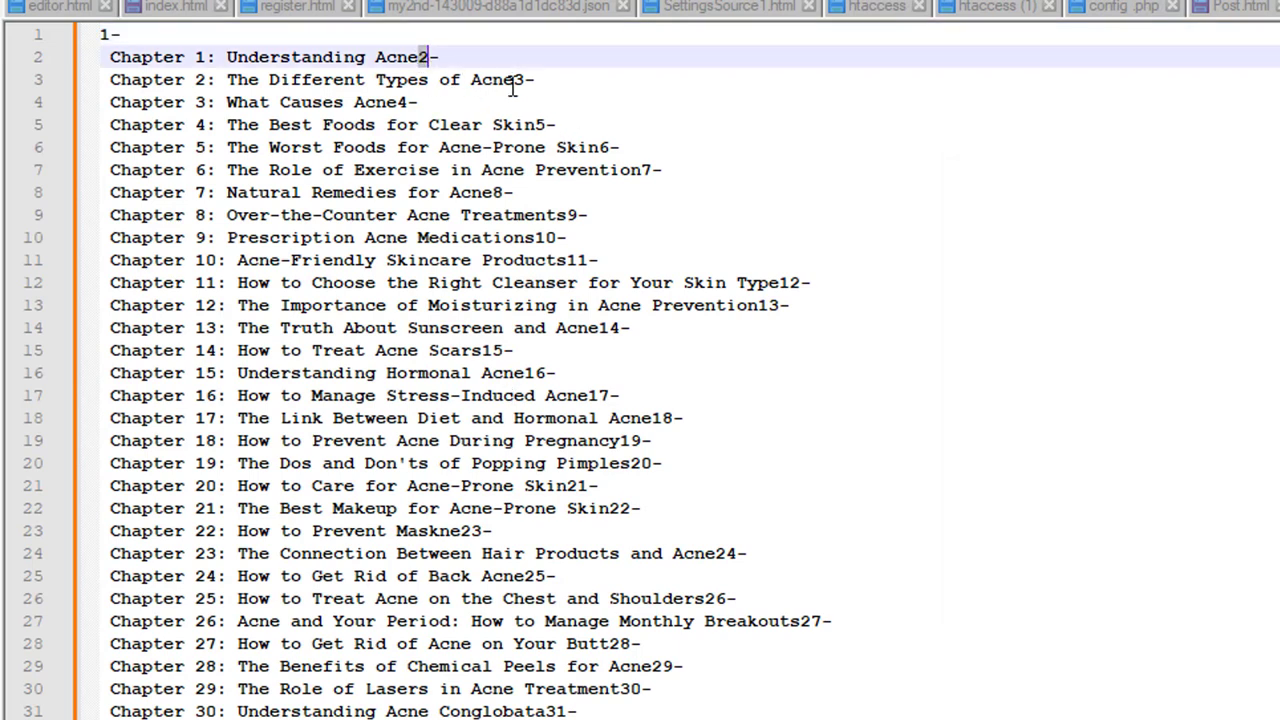
left_click(523, 80)
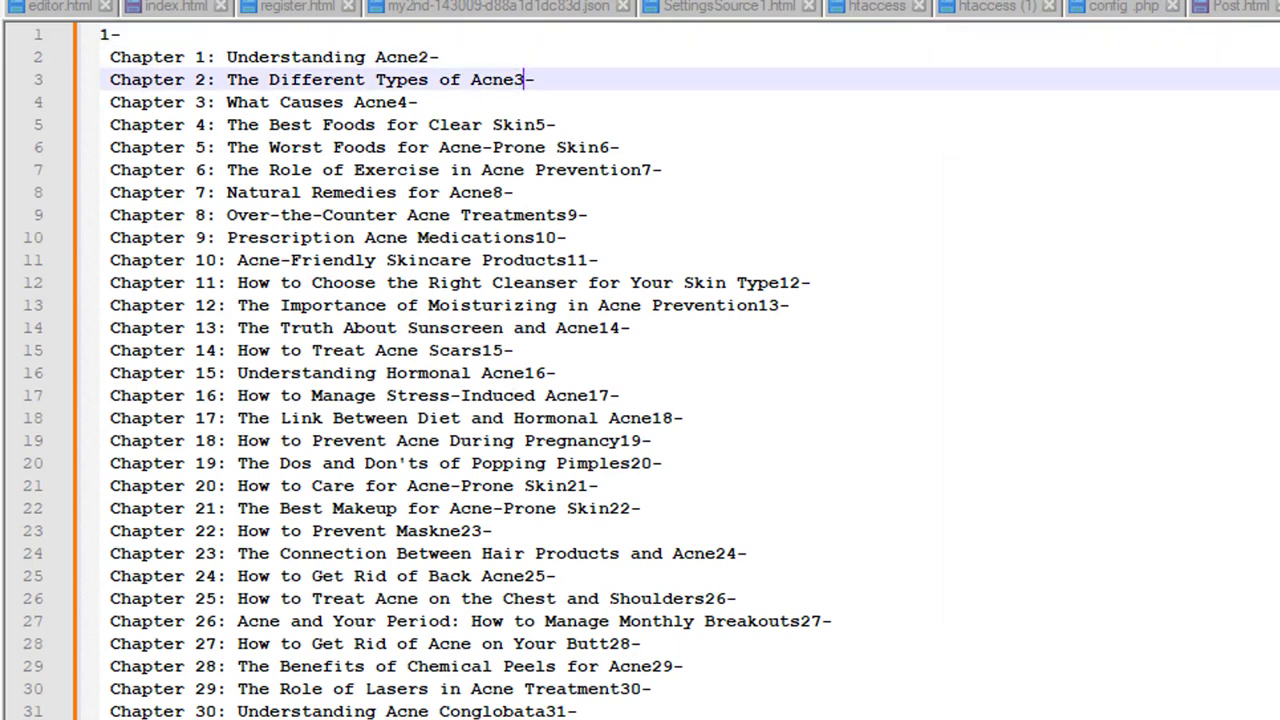
left_click_drag(300, 715, 101, 57)
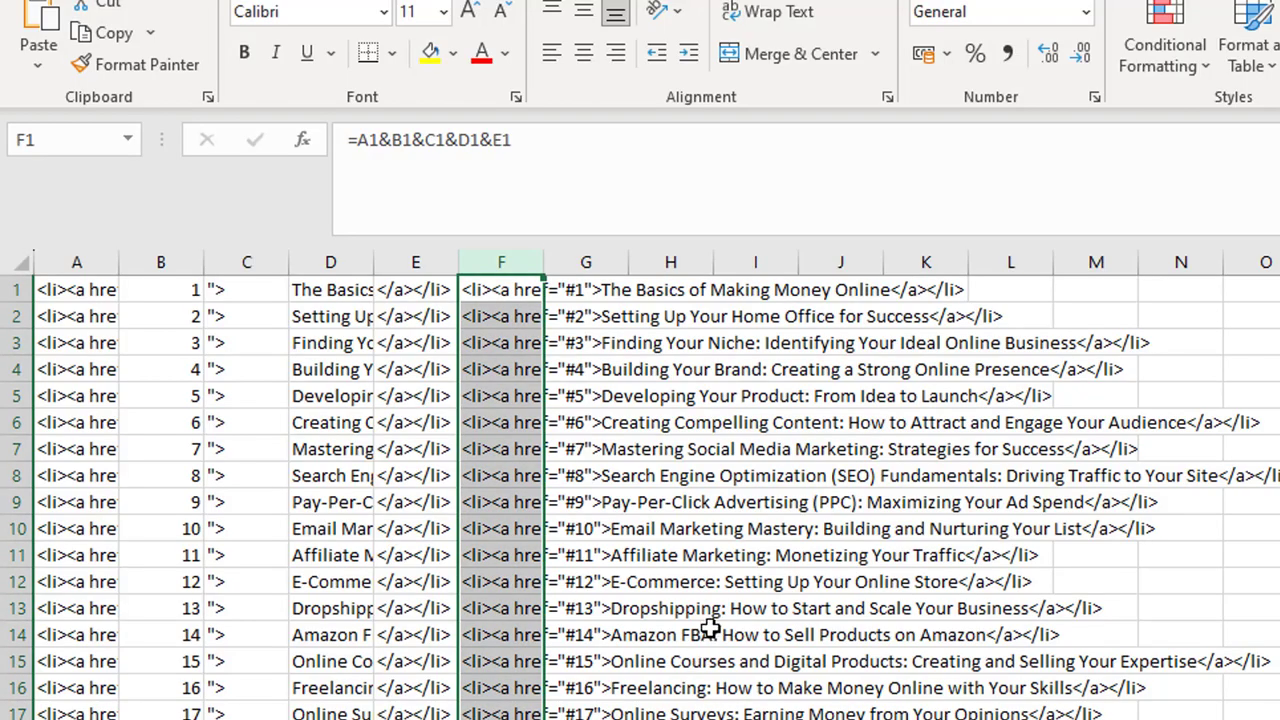
Step: In the Excel link-building sheet, clear the old titles from column D and paste the copied chapter lines starting at D1
left_click(703, 632)
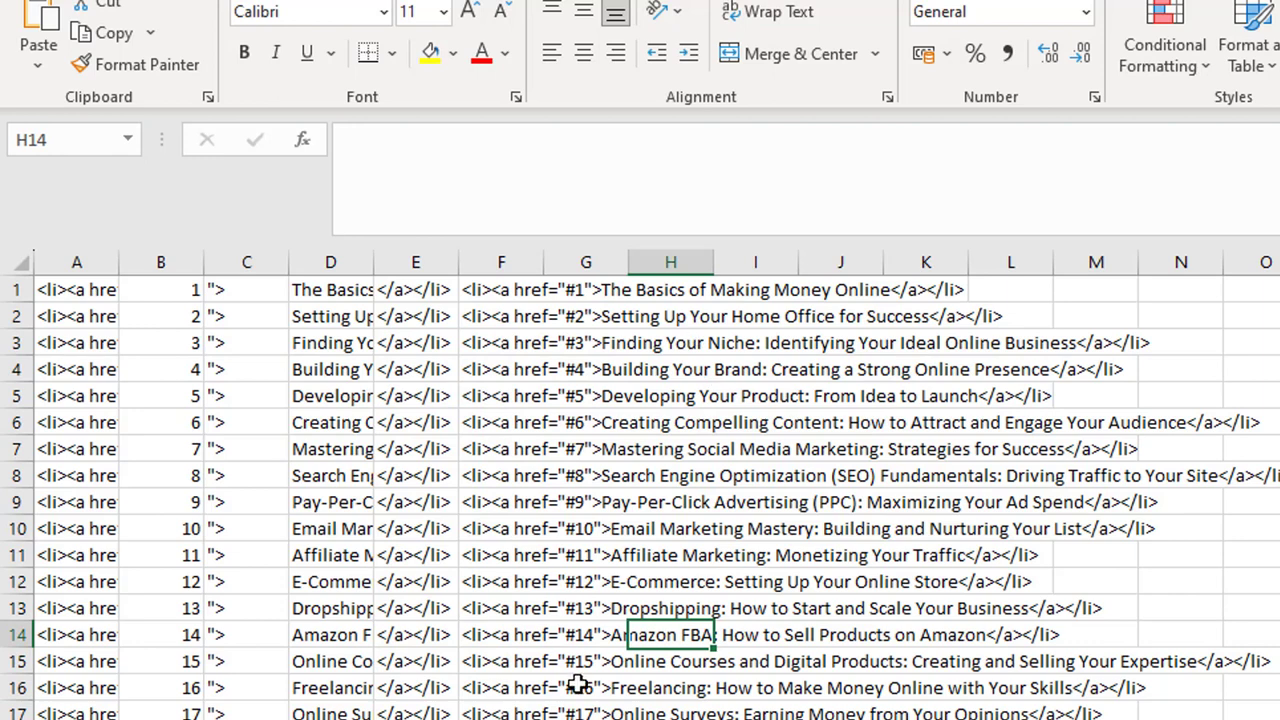
left_click(517, 292)
left_click(612, 288)
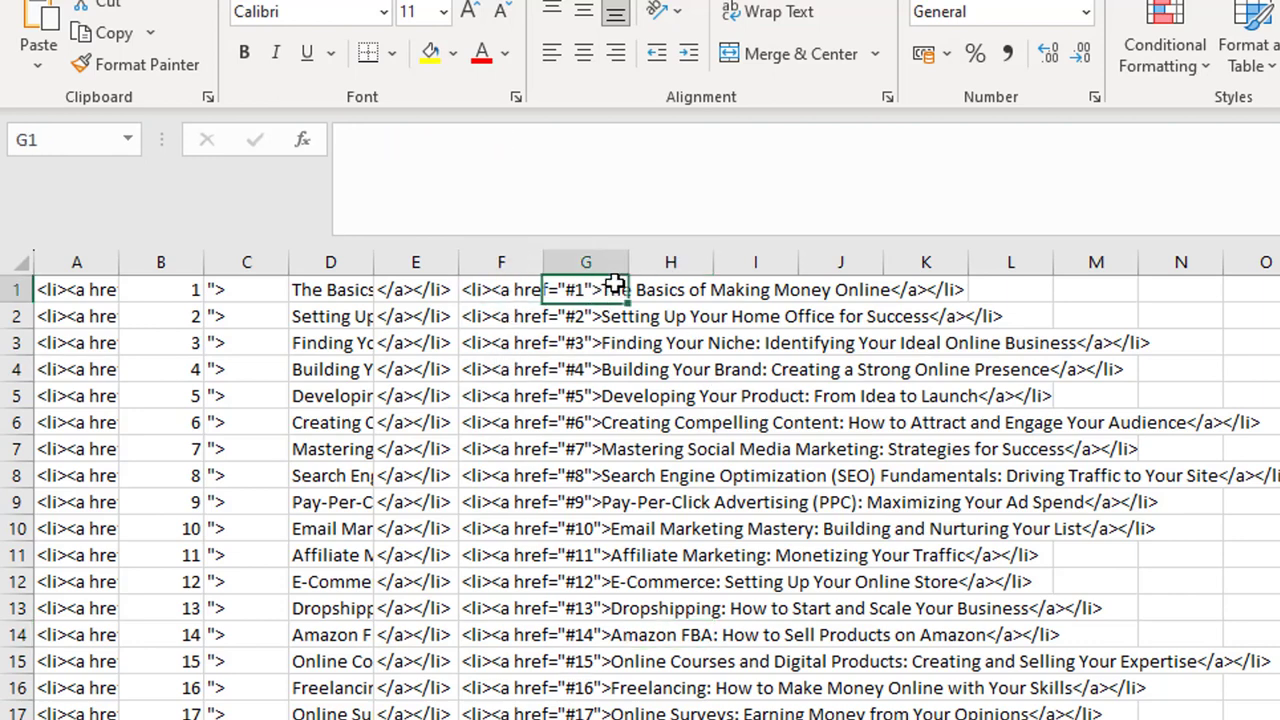
left_click(486, 288)
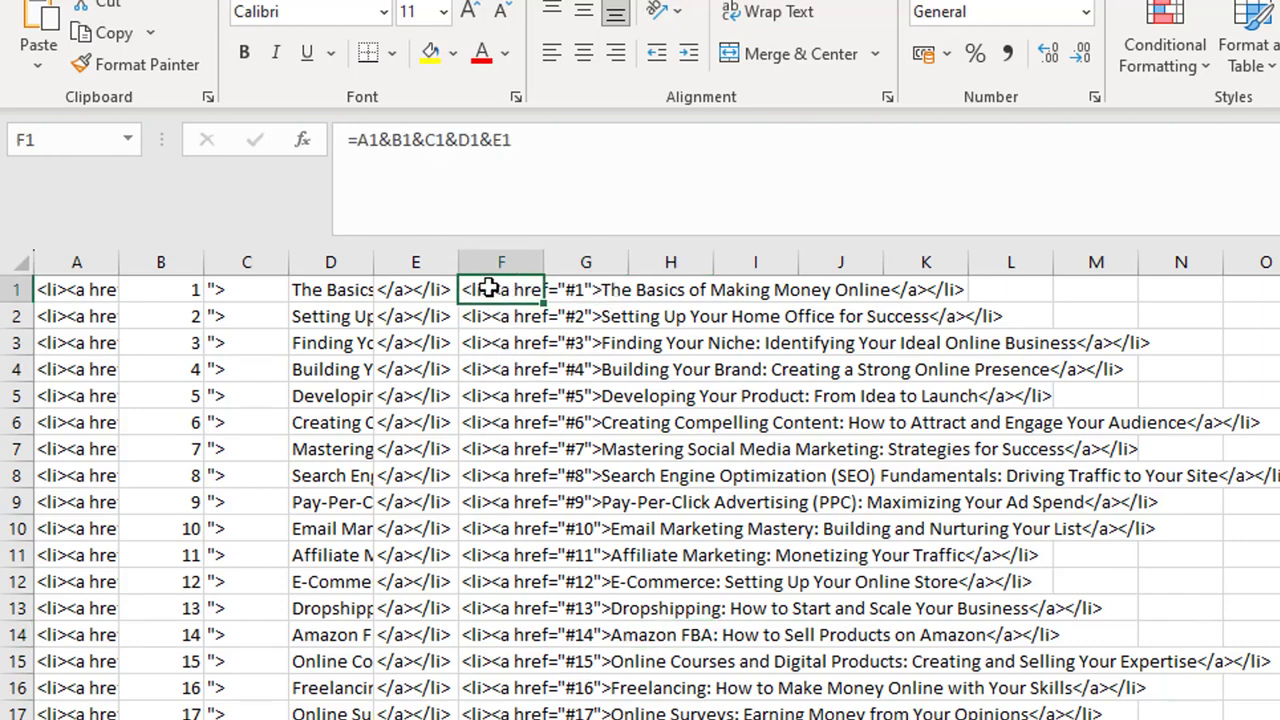
left_click(400, 289)
left_click(315, 288)
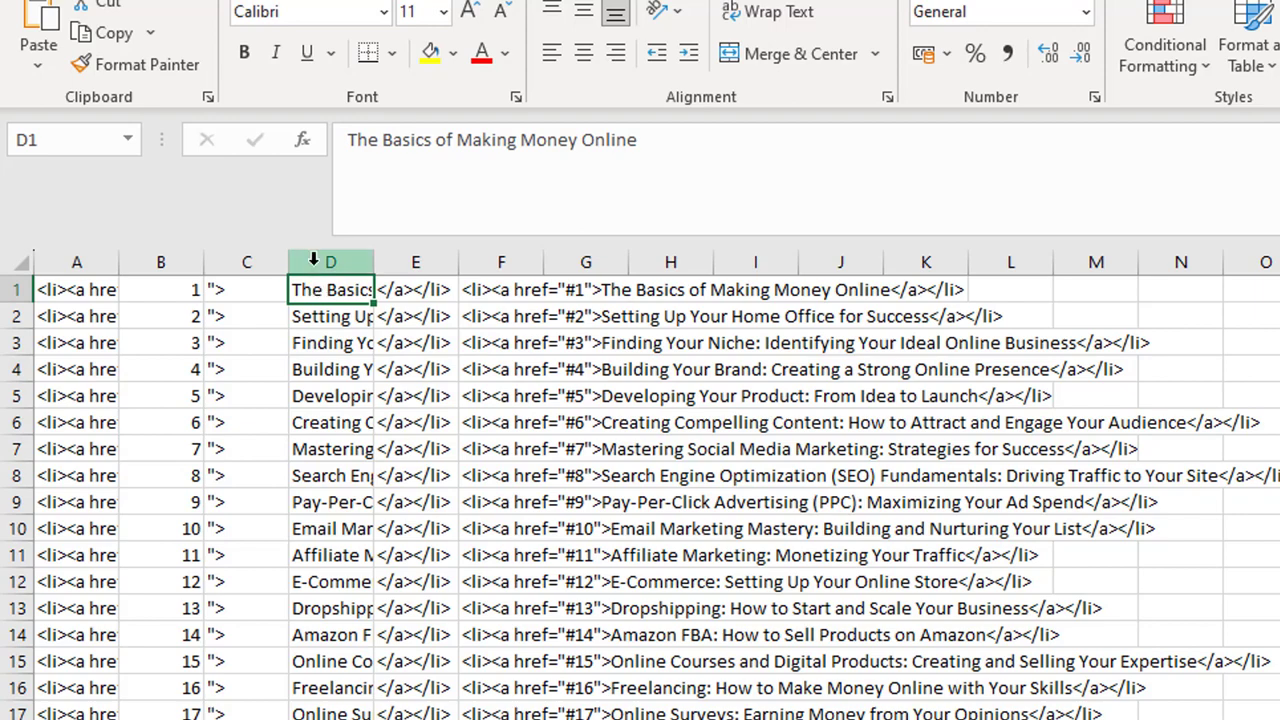
left_click(313, 261)
key("Delete")
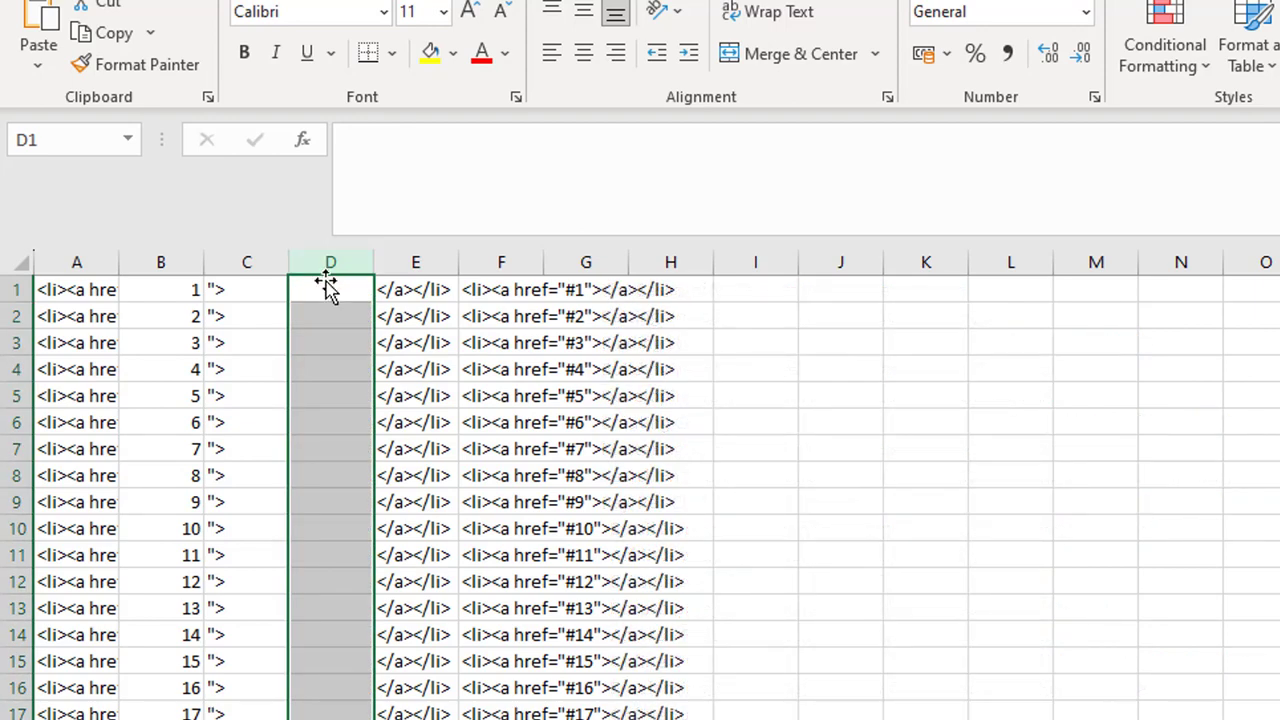
left_click(325, 287)
key("ctrl+v")
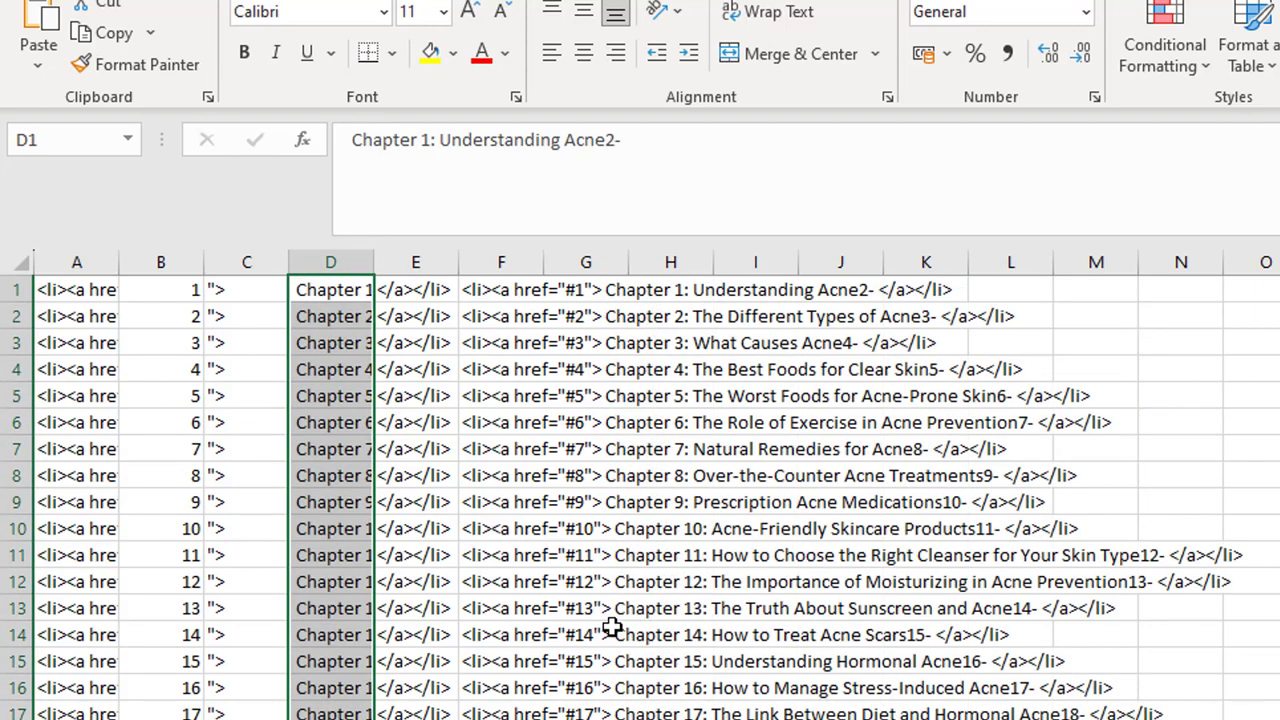
Step: Copy all of column F, which combines the cells into HTML list links
left_click(712, 588)
left_click(494, 288)
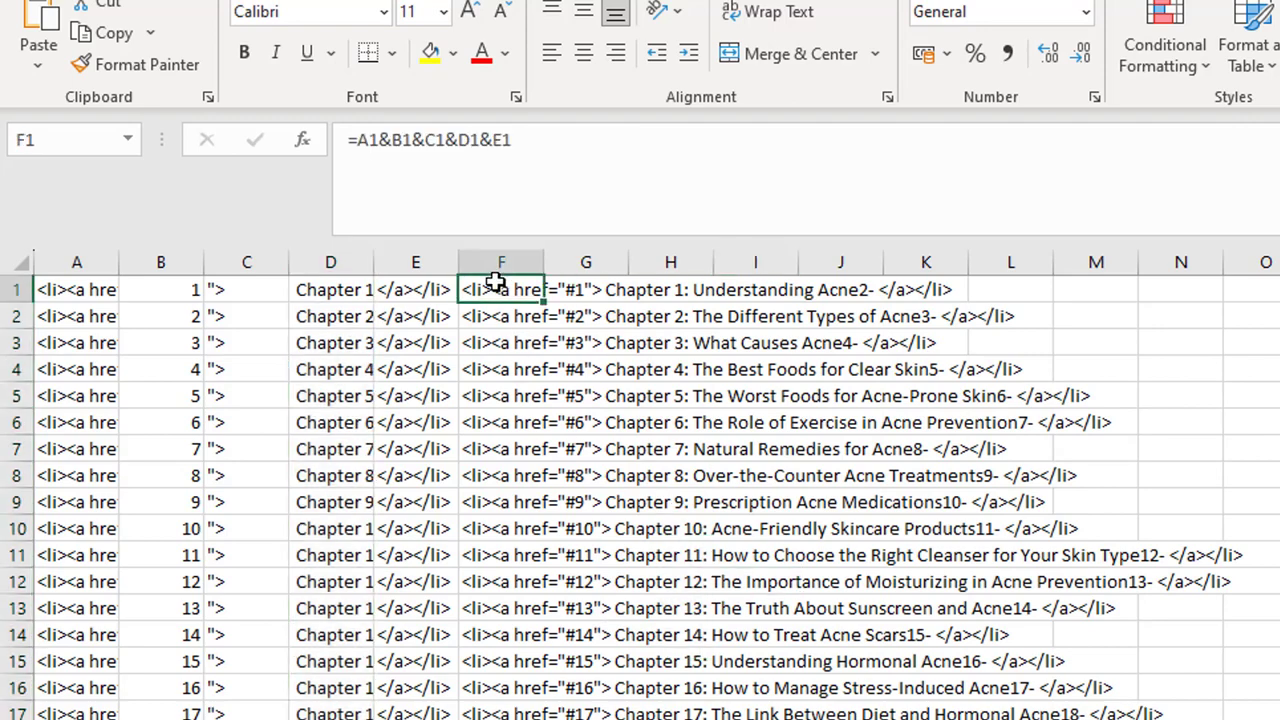
left_click(505, 261)
key("ctrl+c")
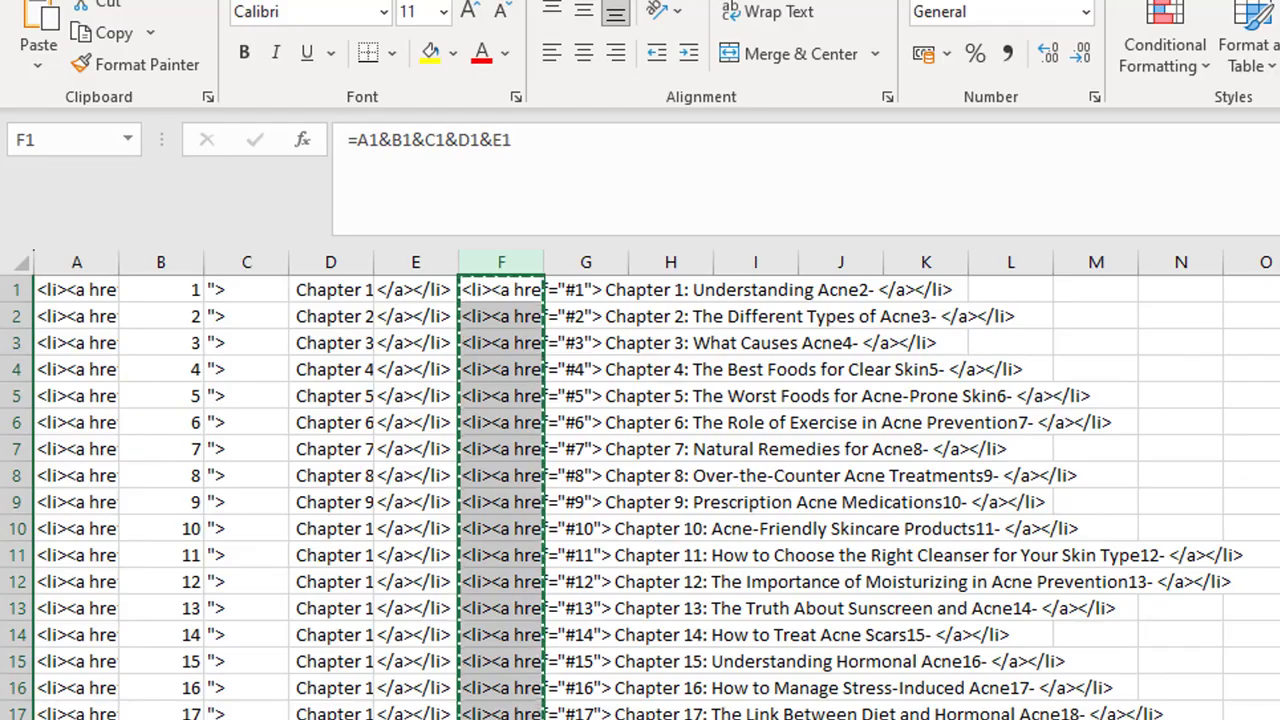
Step: In the Editor's source code, replace the run-together chapter paragraph under Table of Contents with the copied HTML list links
key("alt+Tab")
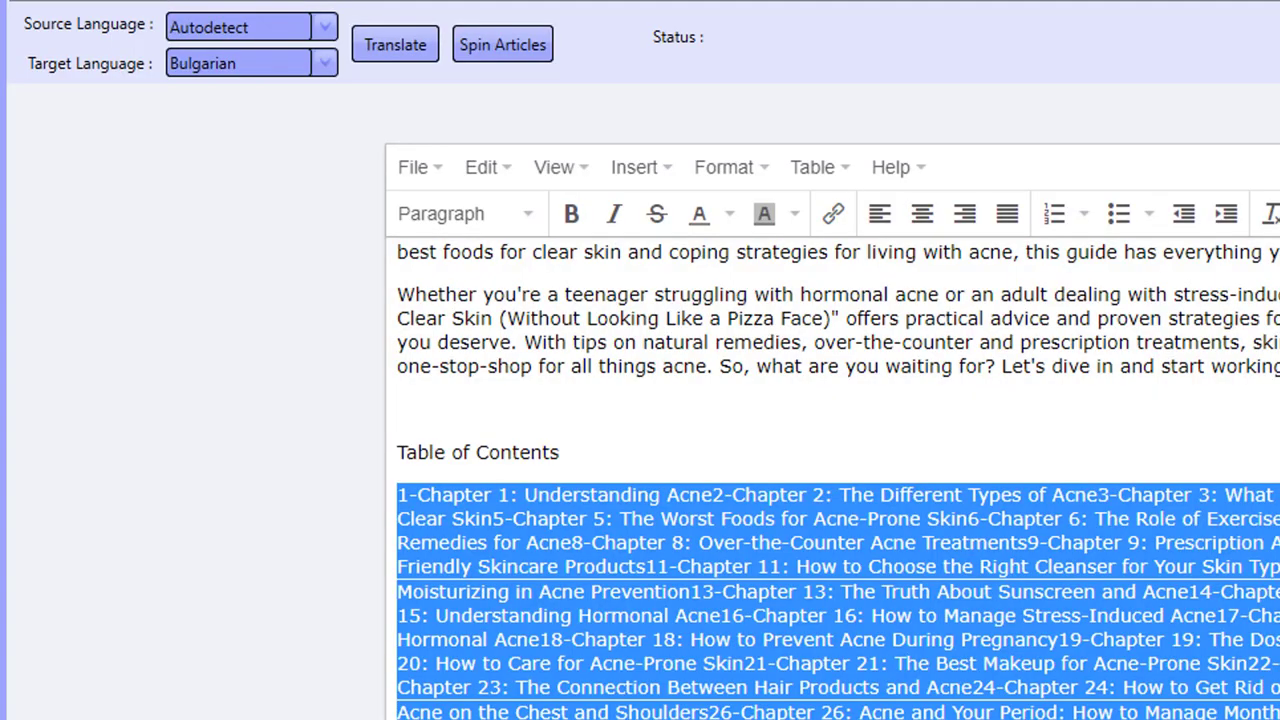
left_click(1272, 214)
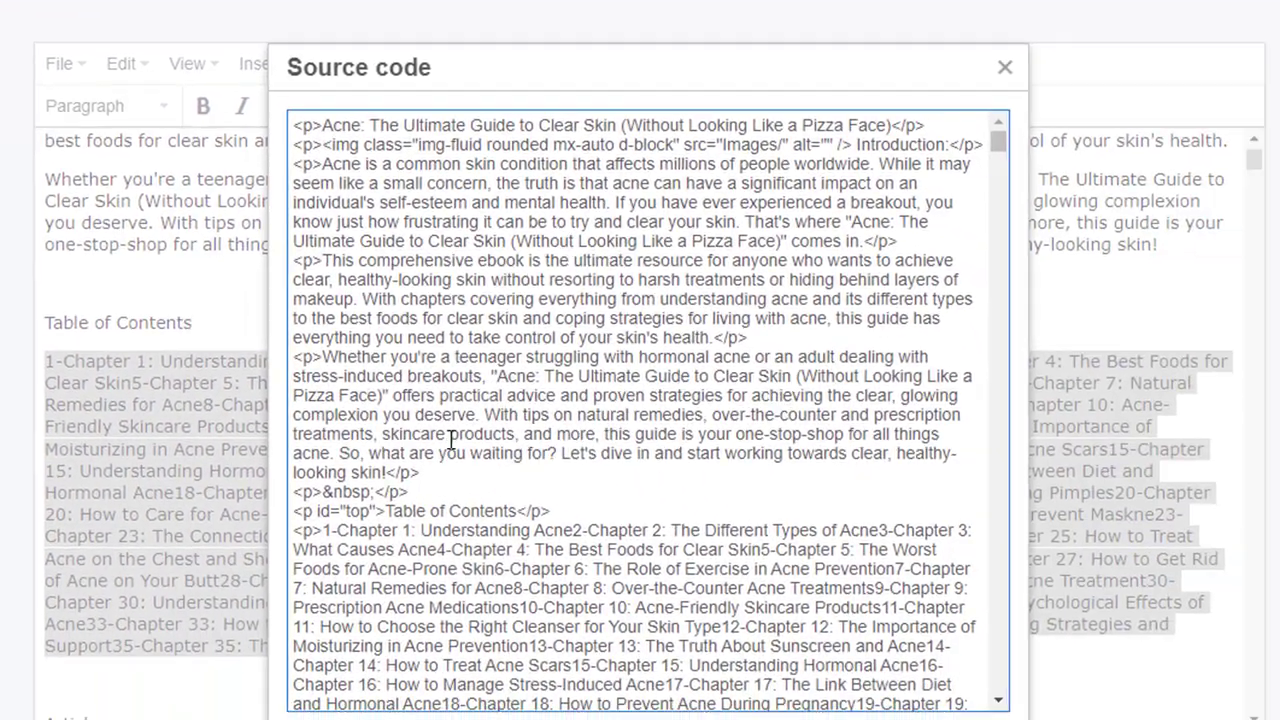
scroll(432, 447, "down", 2)
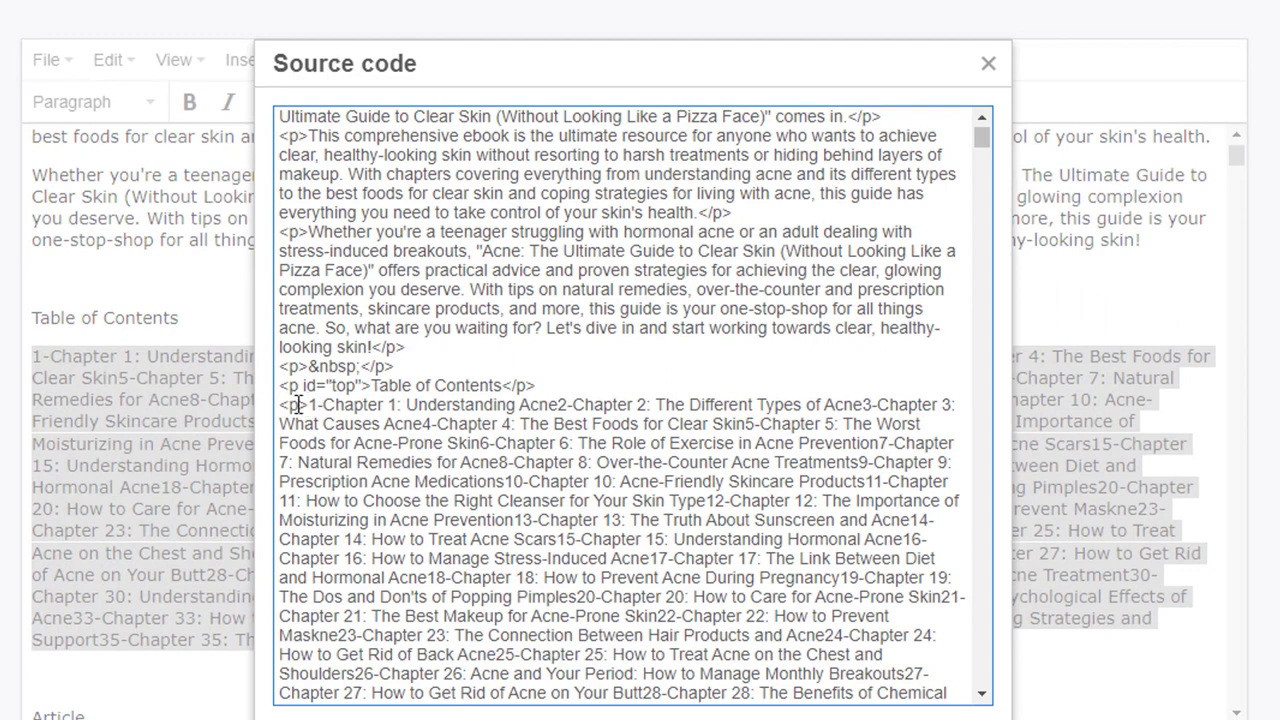
left_click_drag(281, 404, 786, 541)
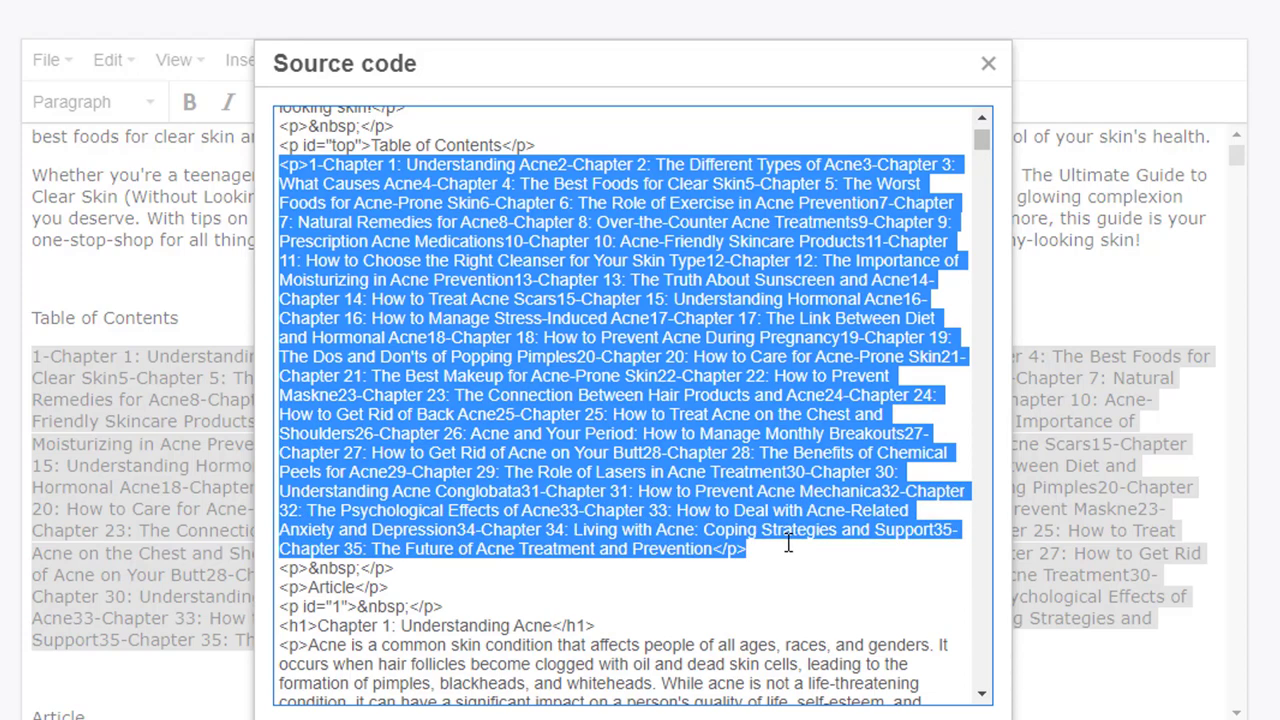
key("BackSpace")
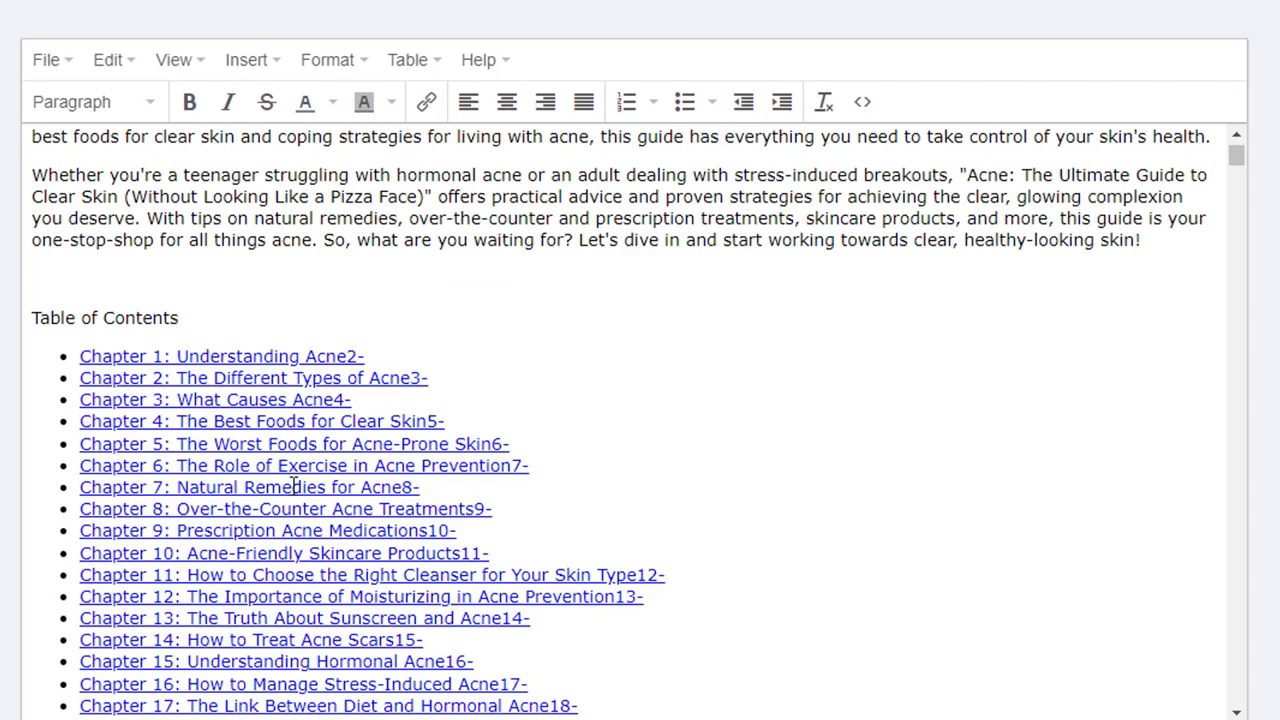
Step: Follow the Chapter 7 link in the table of contents, check its heading, and return through "Back to Top"
left_click(210, 487, "ctrl")
scroll(91, 281, "up", 3)
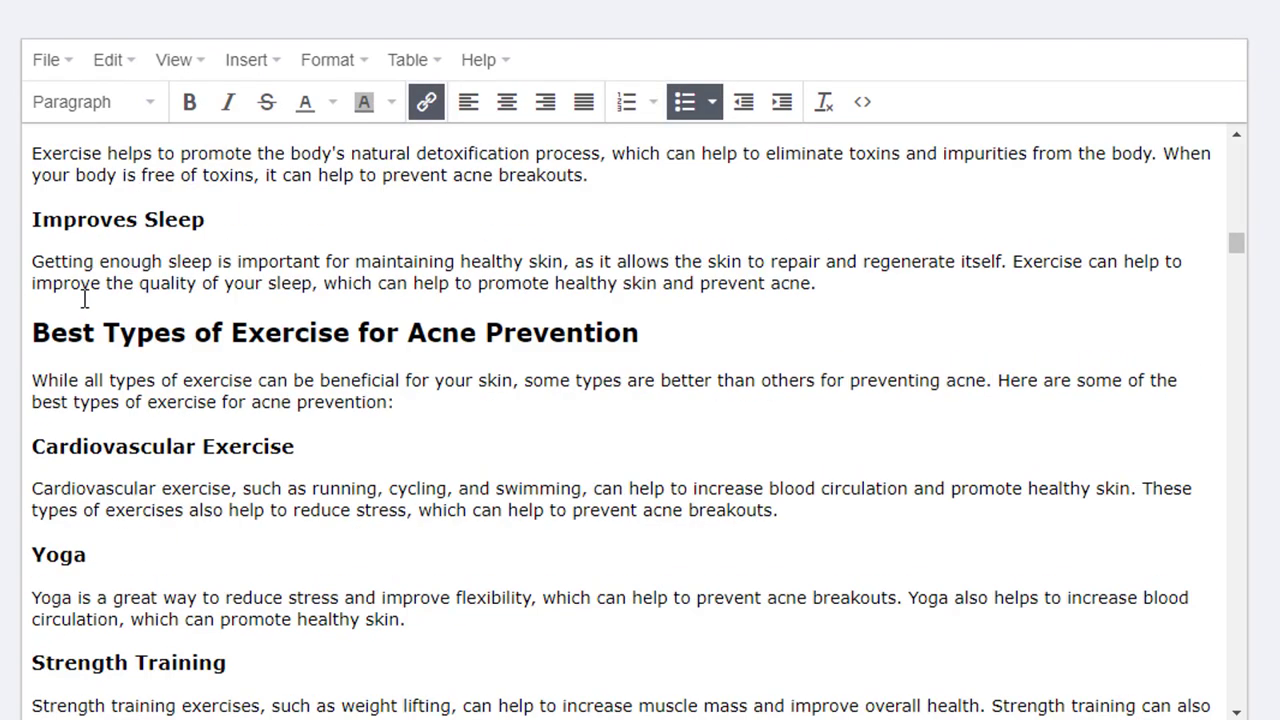
scroll(88, 305, "down", 6)
left_click(102, 400)
left_click(229, 400, "shift")
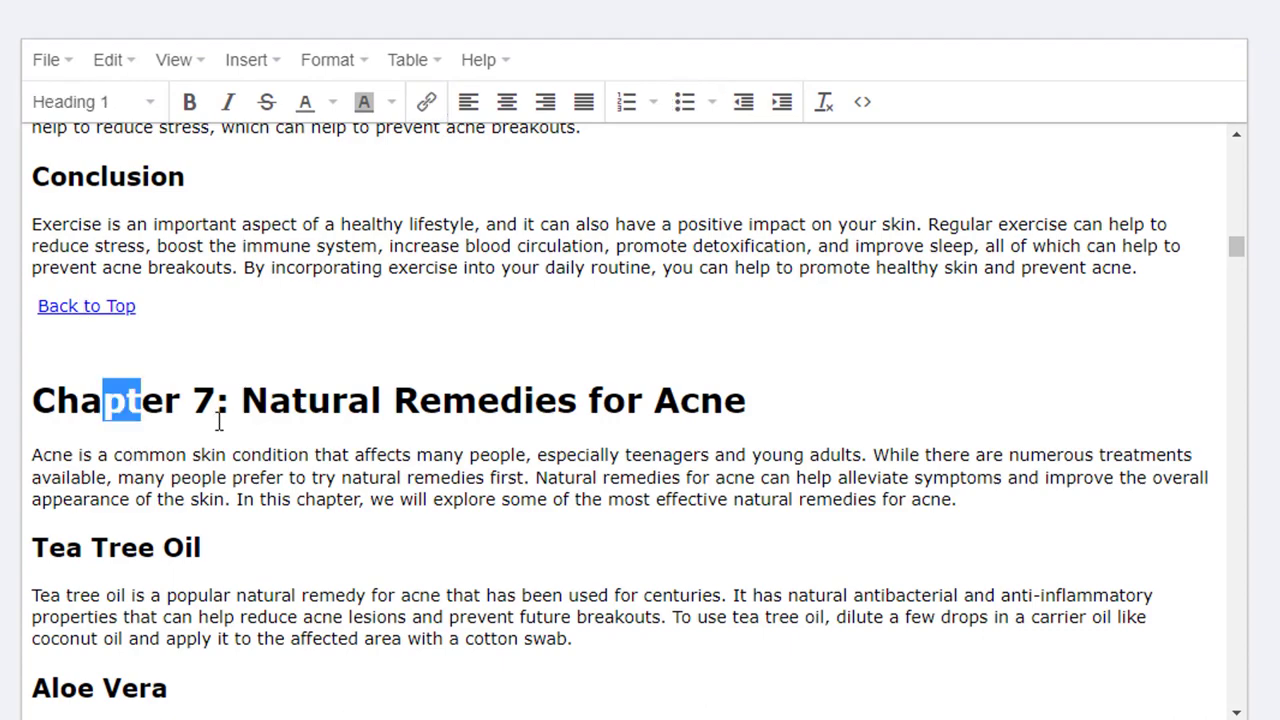
left_click(63, 308, "ctrl")
Step: Follow the Chapter 26 link in the table of contents and return through its "Back to Top" link
scroll(102, 433, "down", 3)
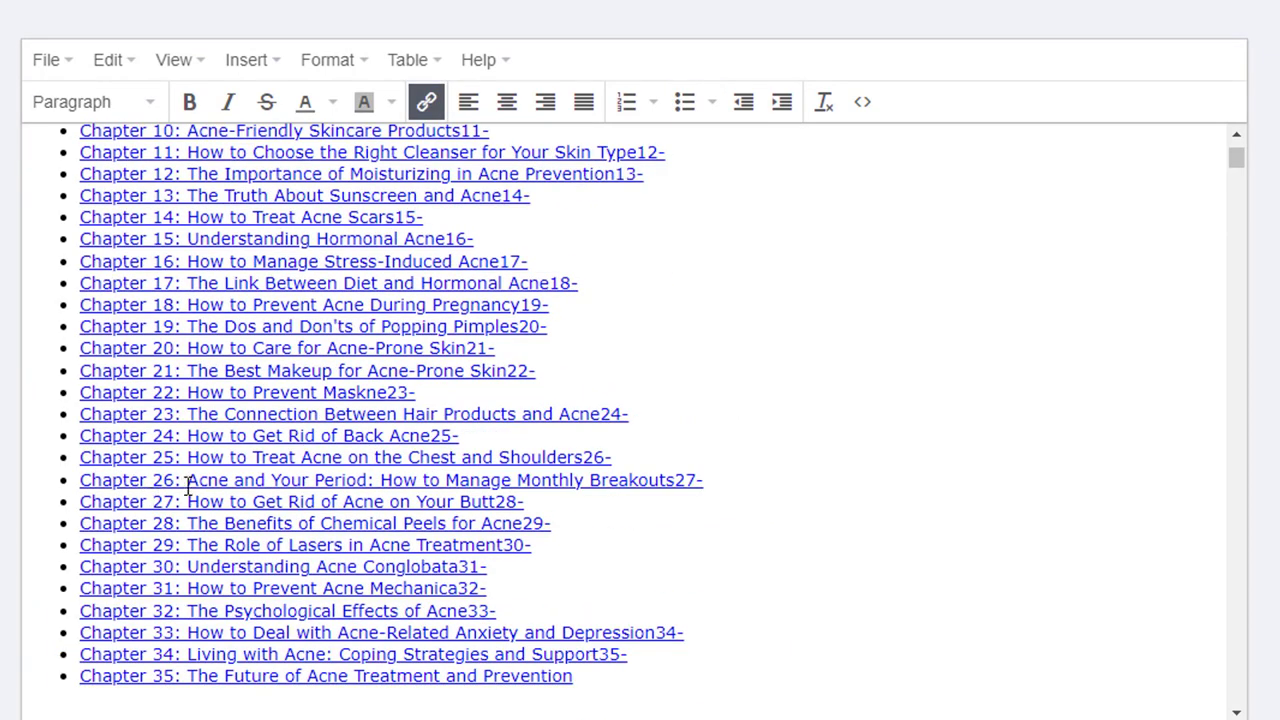
left_click(187, 484, "ctrl")
scroll(187, 484, "down", 4)
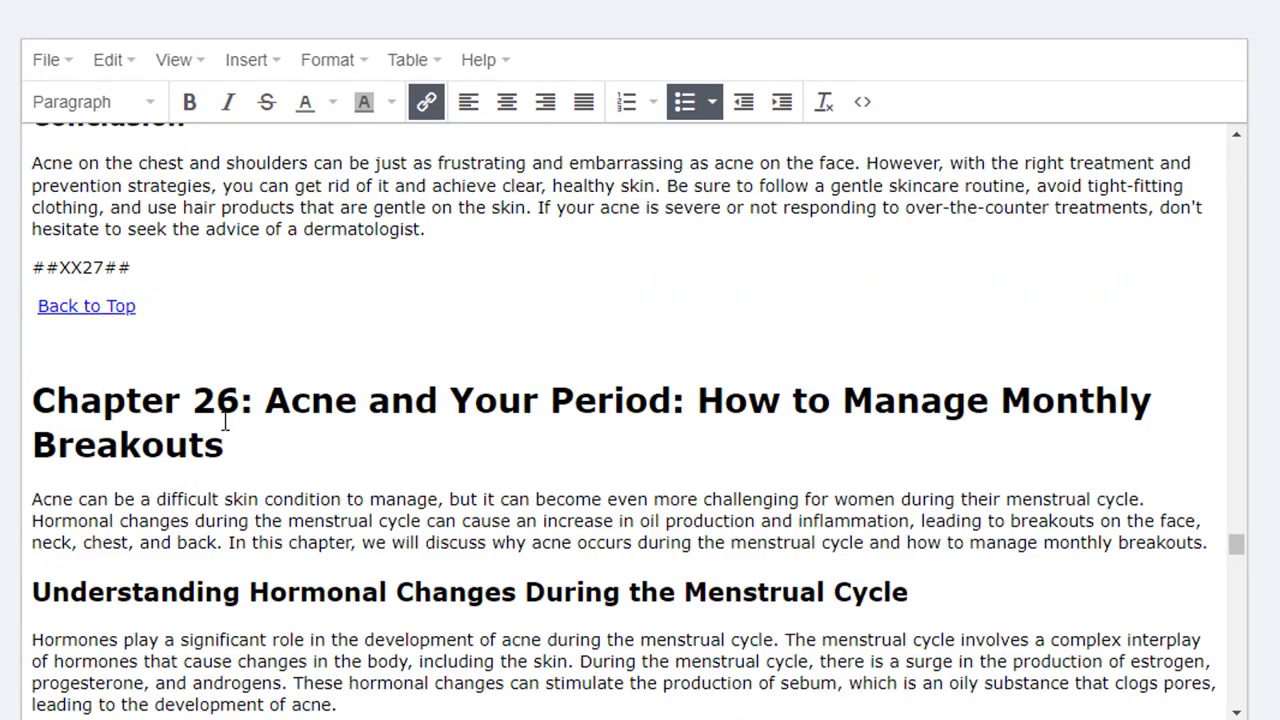
left_click(118, 307, "ctrl")
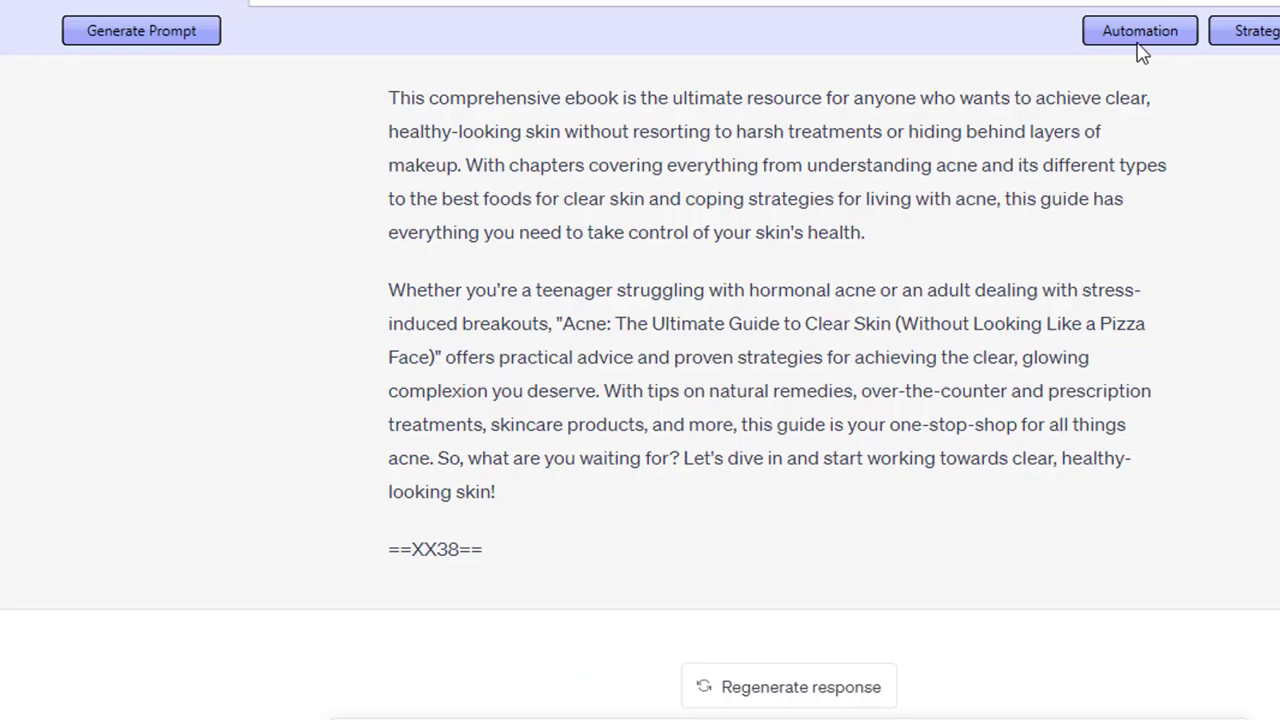
Step: Open the "35 part" strategy from the Misc category for editing in Strategy Management
left_click(1218, 36)
left_click(498, 96)
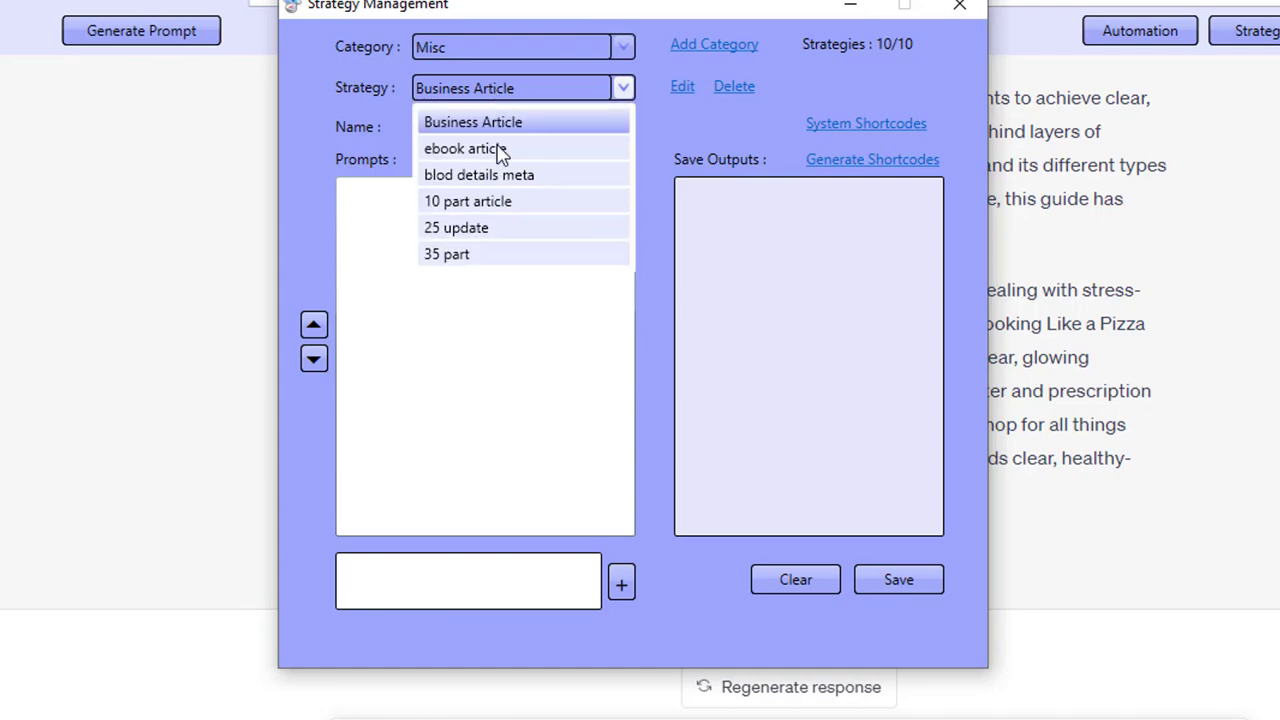
left_click(477, 254)
left_click(683, 88)
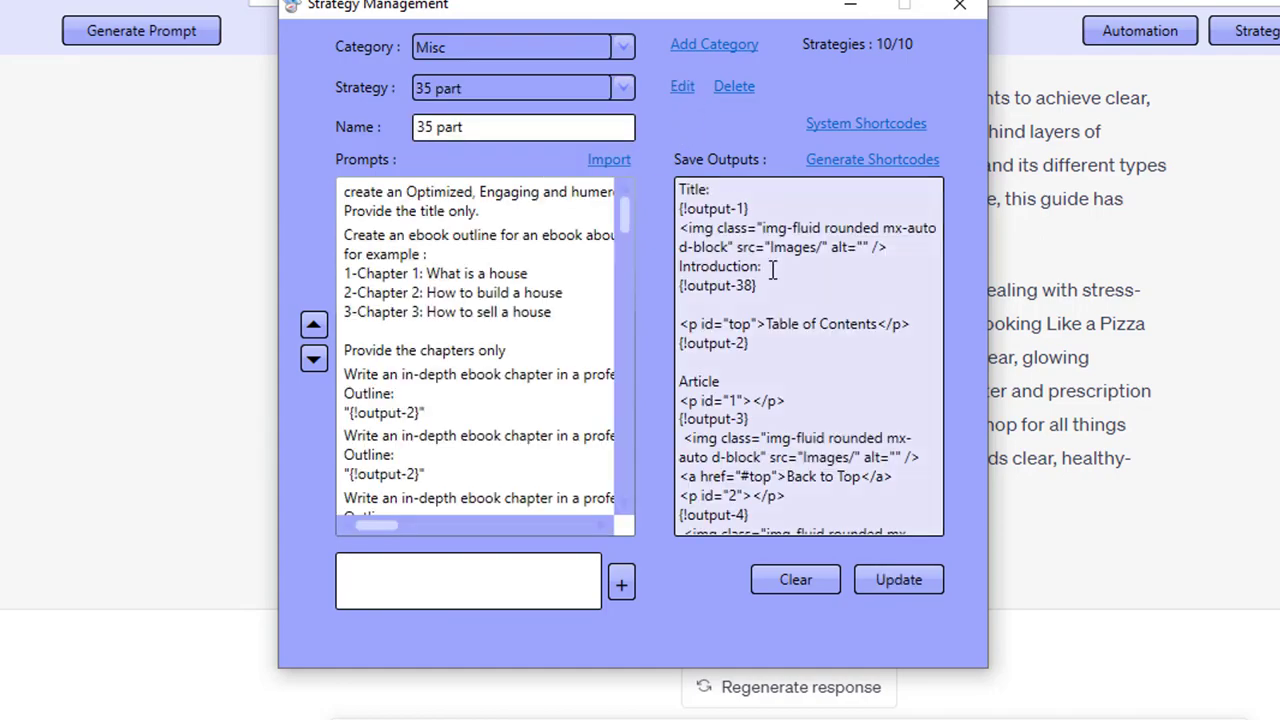
Step: Examine the numbered anchors, output shortcodes and "Back to Top" links in the Save Outputs template, and return to the Editor
scroll(742, 420, "down", 2)
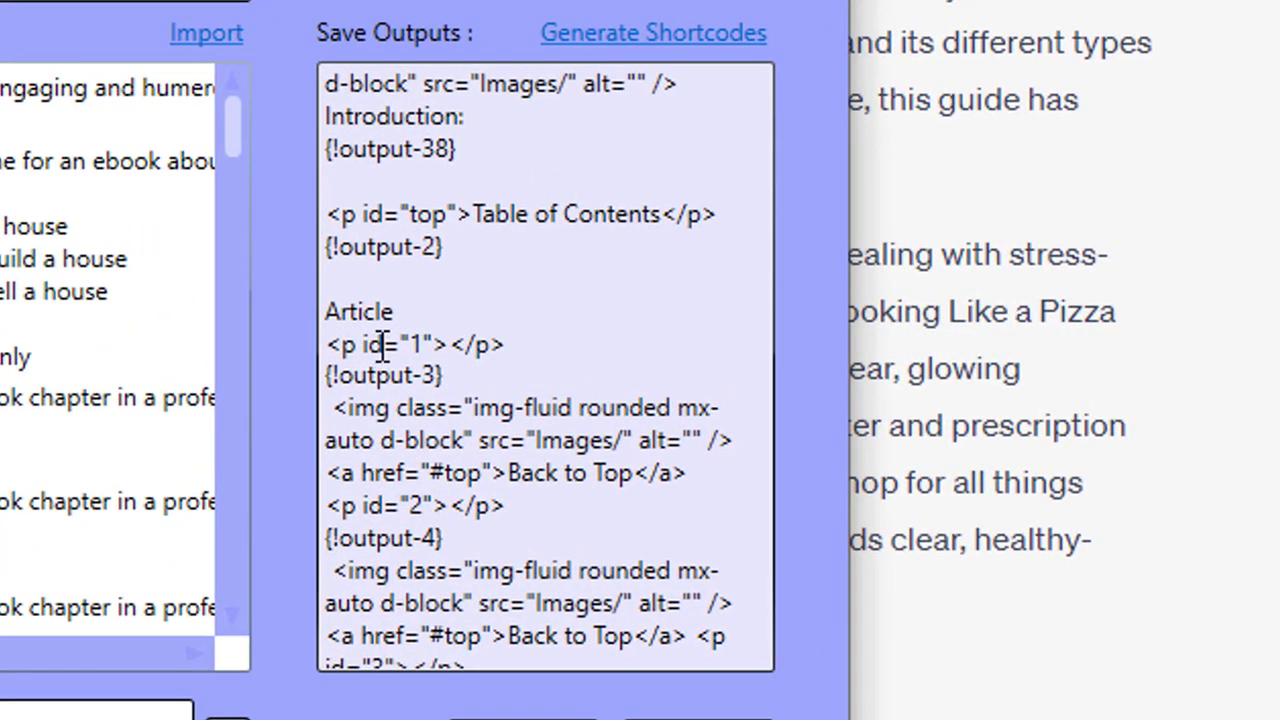
scroll(439, 350, "down", 1)
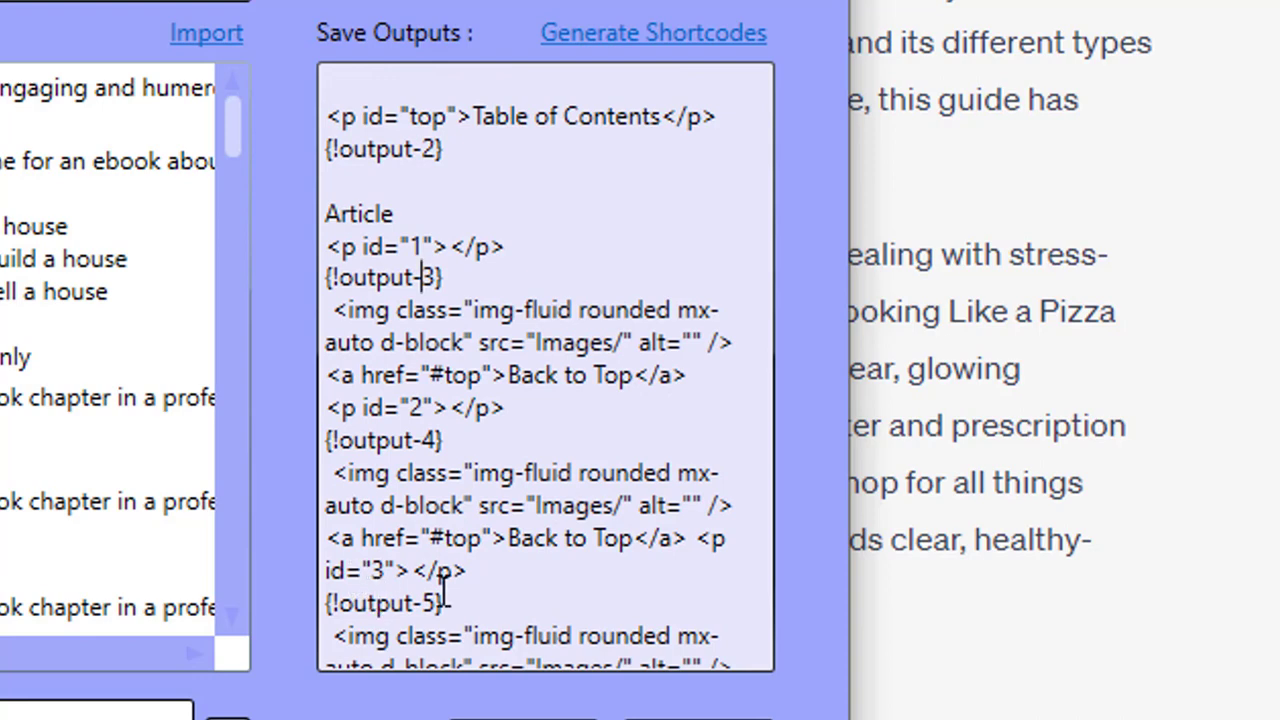
left_click_drag(444, 603, 310, 610)
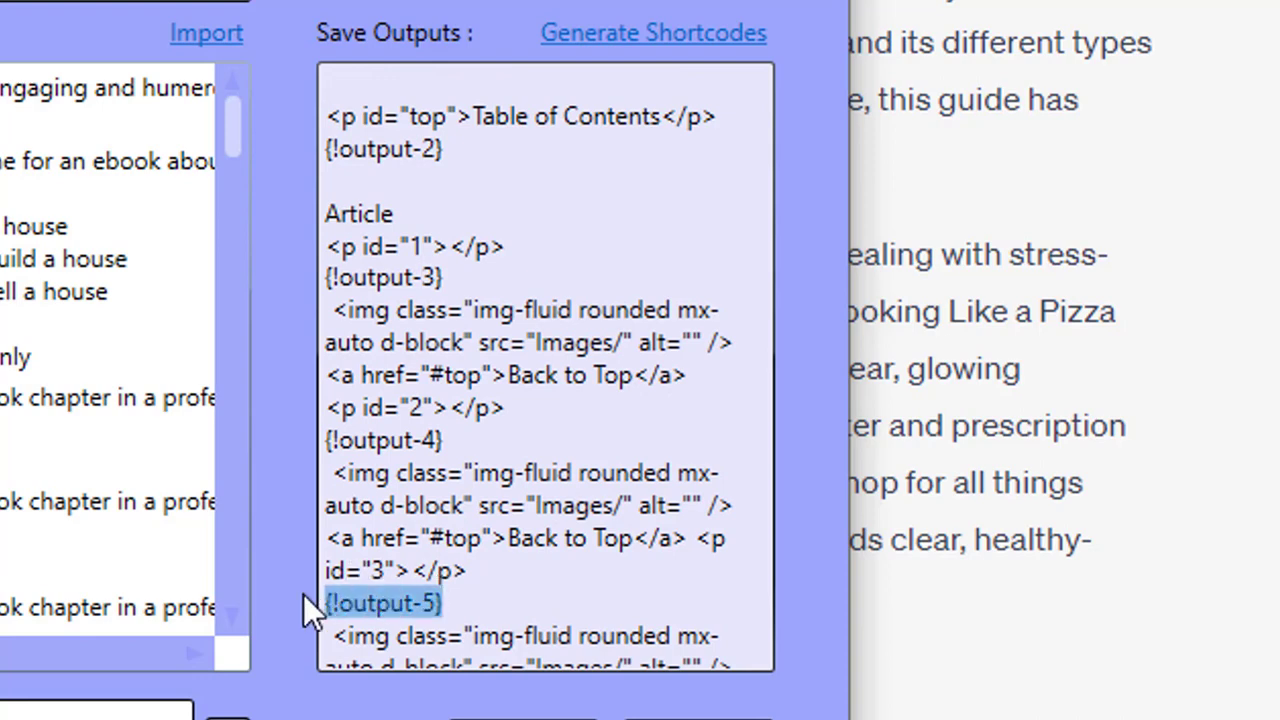
left_click(696, 538)
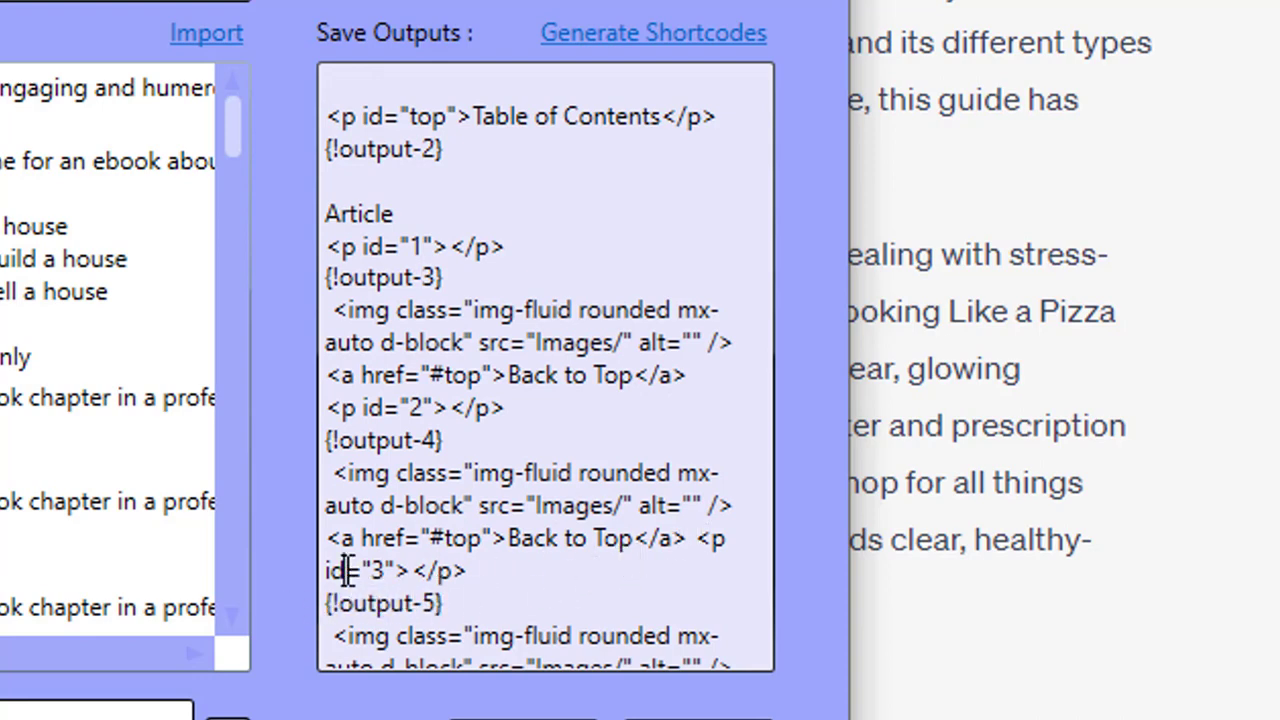
scroll(375, 570, "down", 1)
left_click(456, 508)
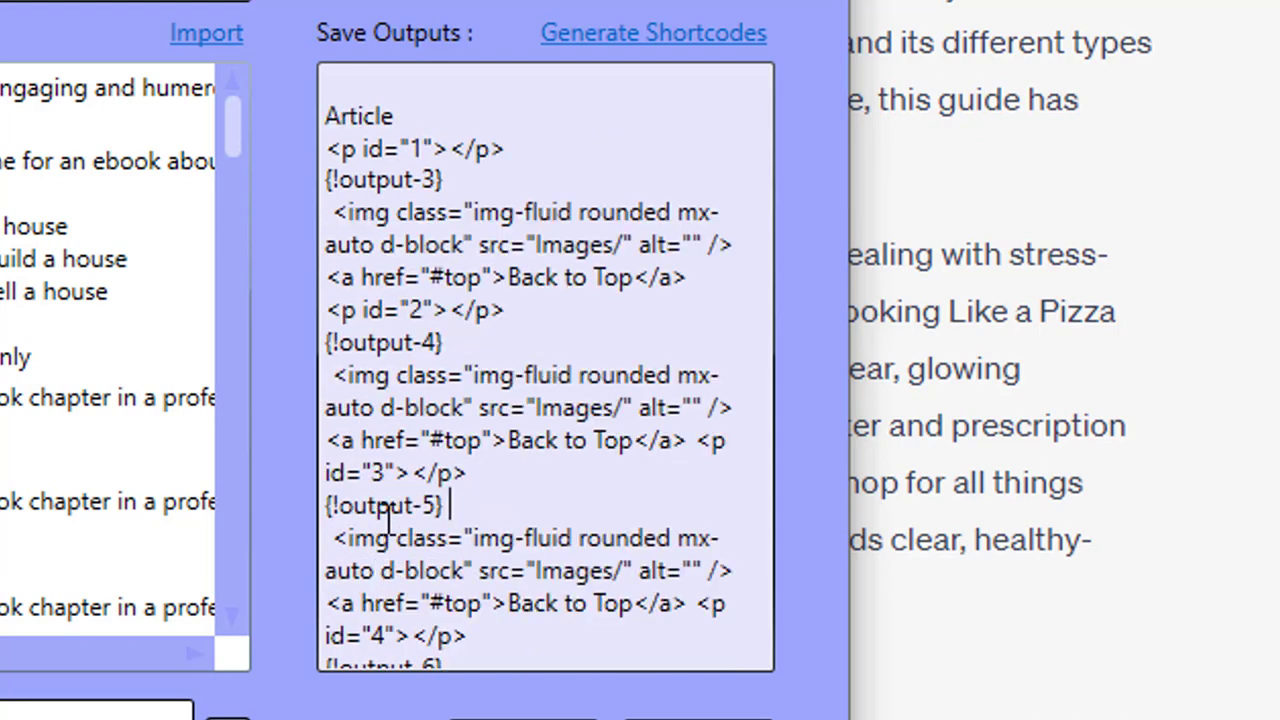
key("alt+Tab")
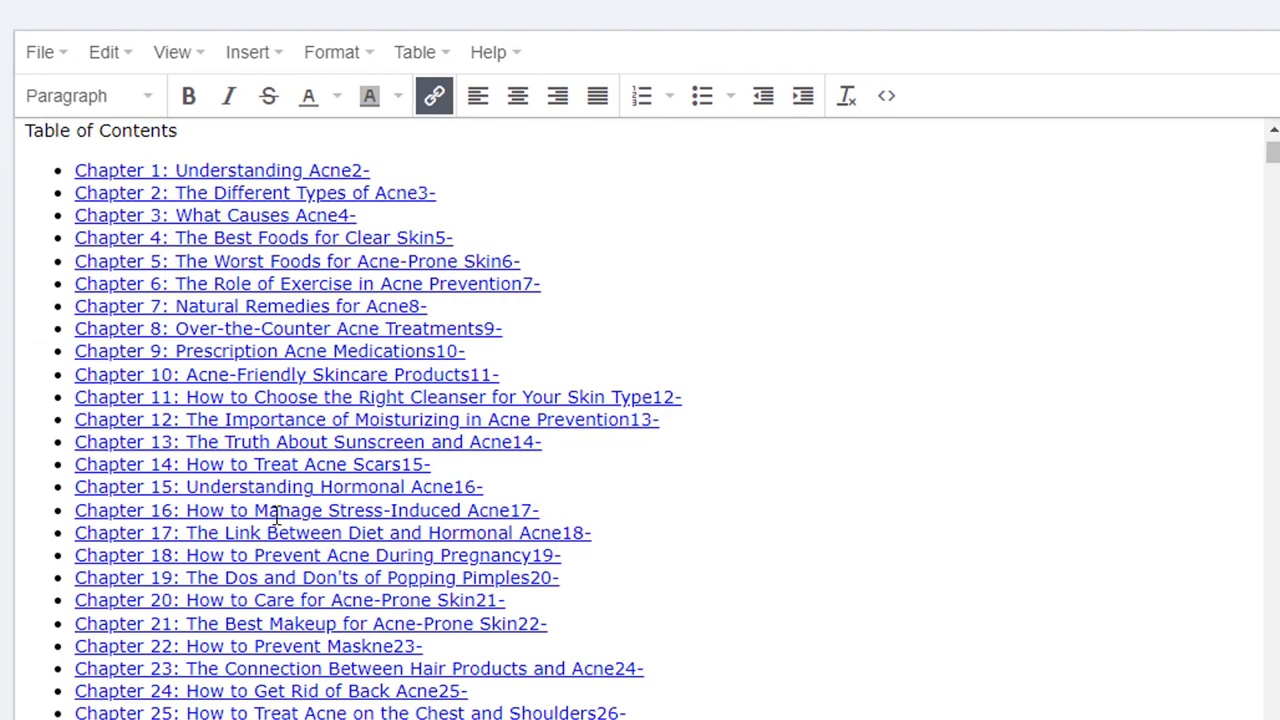
Step: Follow the Chapter 26 link in the table of contents, check its heading, and return through "Back to Top"
scroll(280, 500, "down", 1)
scroll(282, 567, "down", 3)
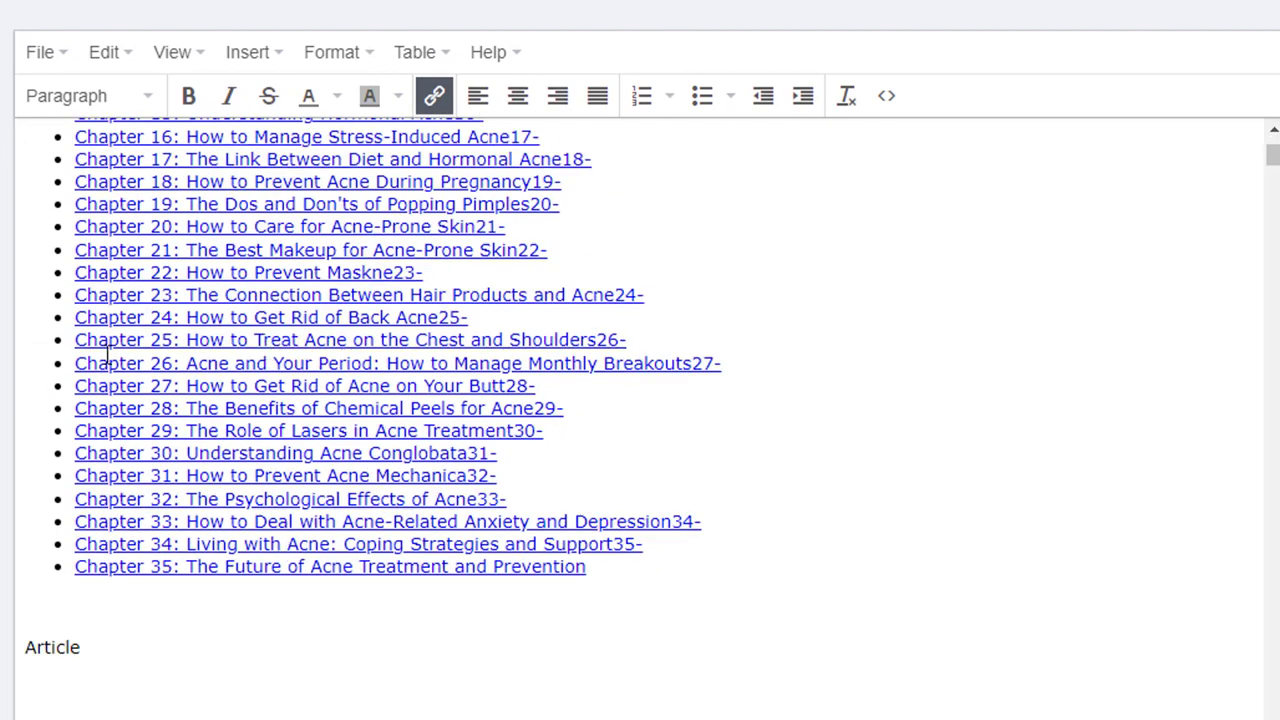
left_click(212, 364, "ctrl")
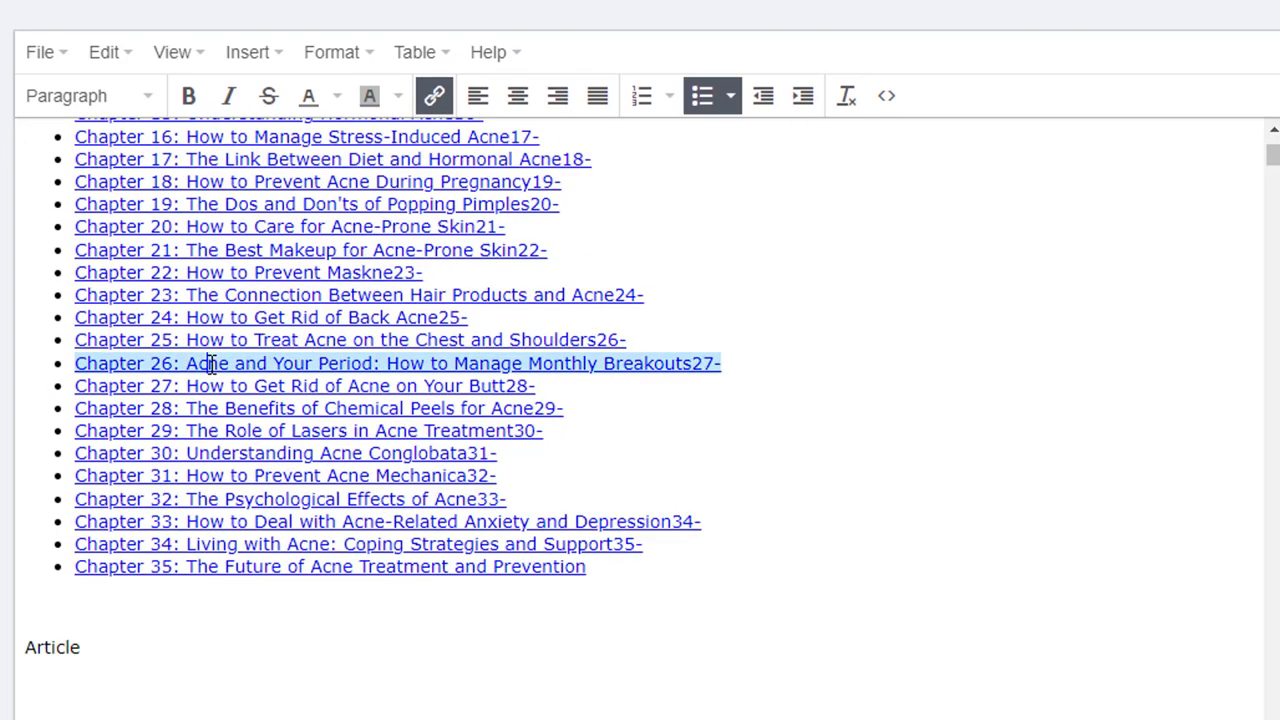
left_click_drag(180, 528, 362, 533)
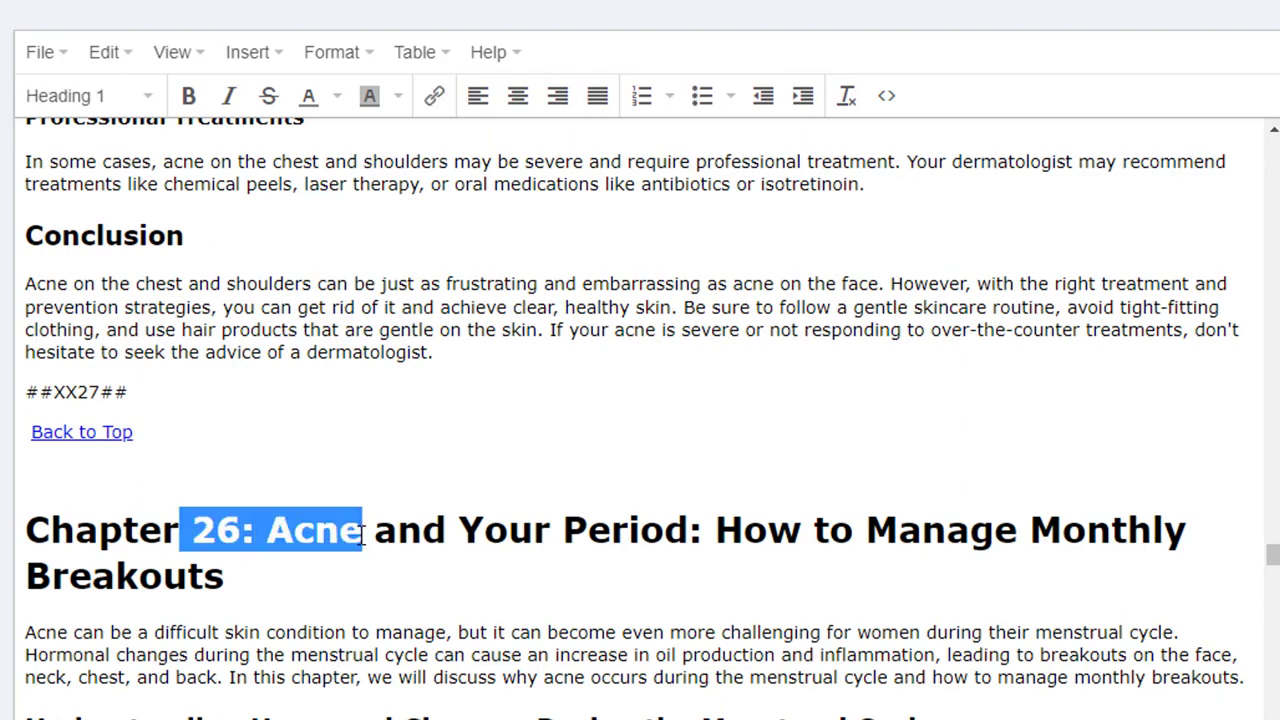
left_click(117, 430, "ctrl")
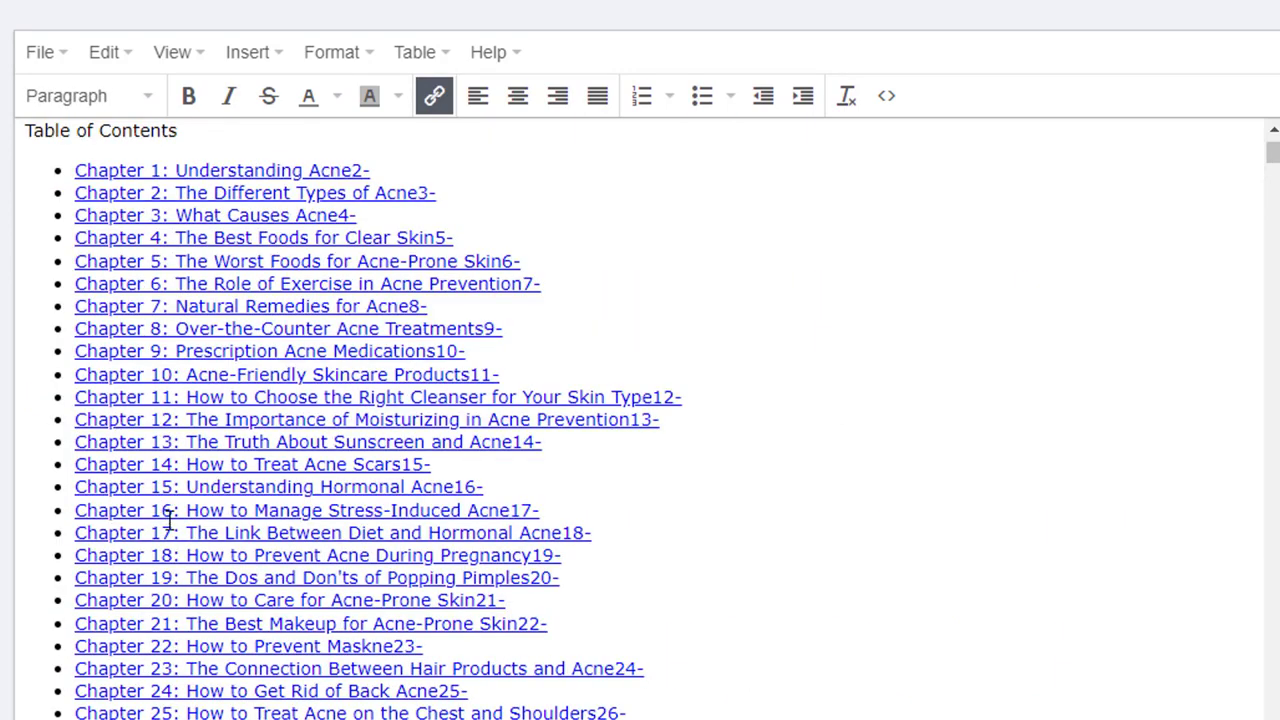
Step: Follow the Chapter 8 link in the table of contents and check the "Over-the-Counter Acne Treatments" heading
left_click(170, 326, "ctrl")
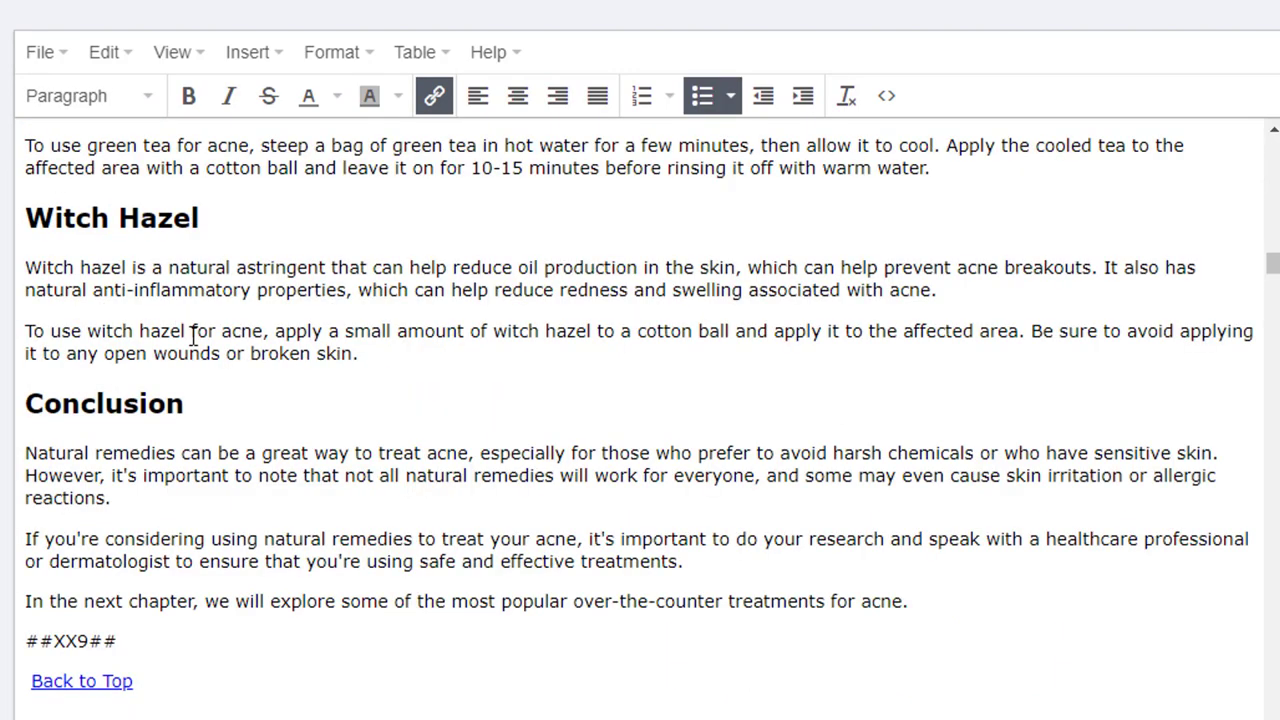
left_click_drag(124, 530, 262, 530)
left_click(262, 530)
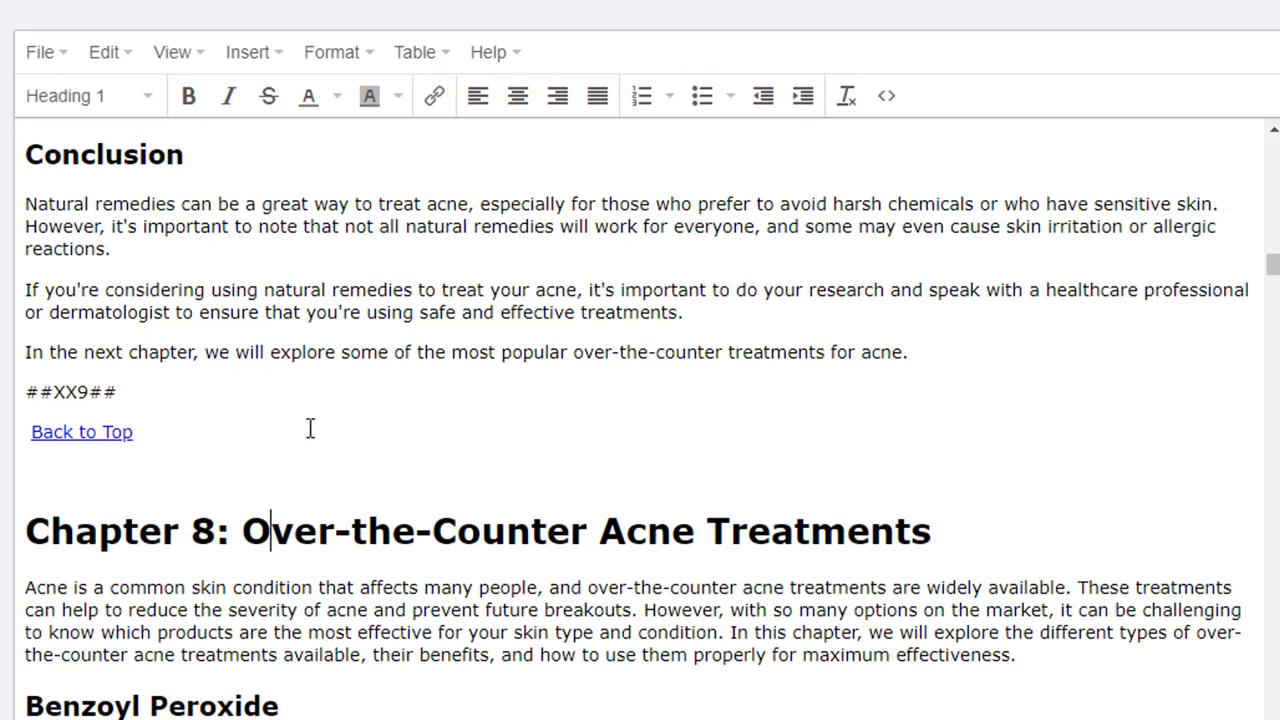
Step: View the acne ebook's HTML source code, including the linked table of contents, and return to the formatted text
scroll(310, 430, "up", 4)
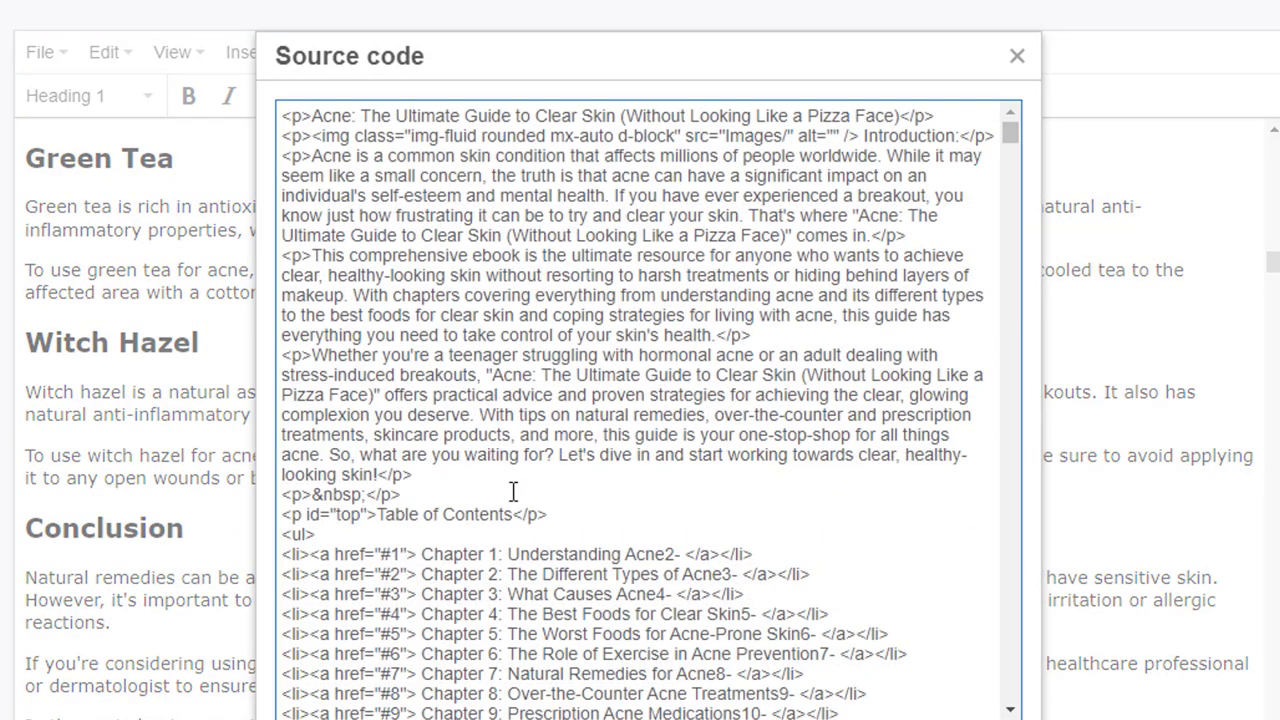
left_click(1015, 57)
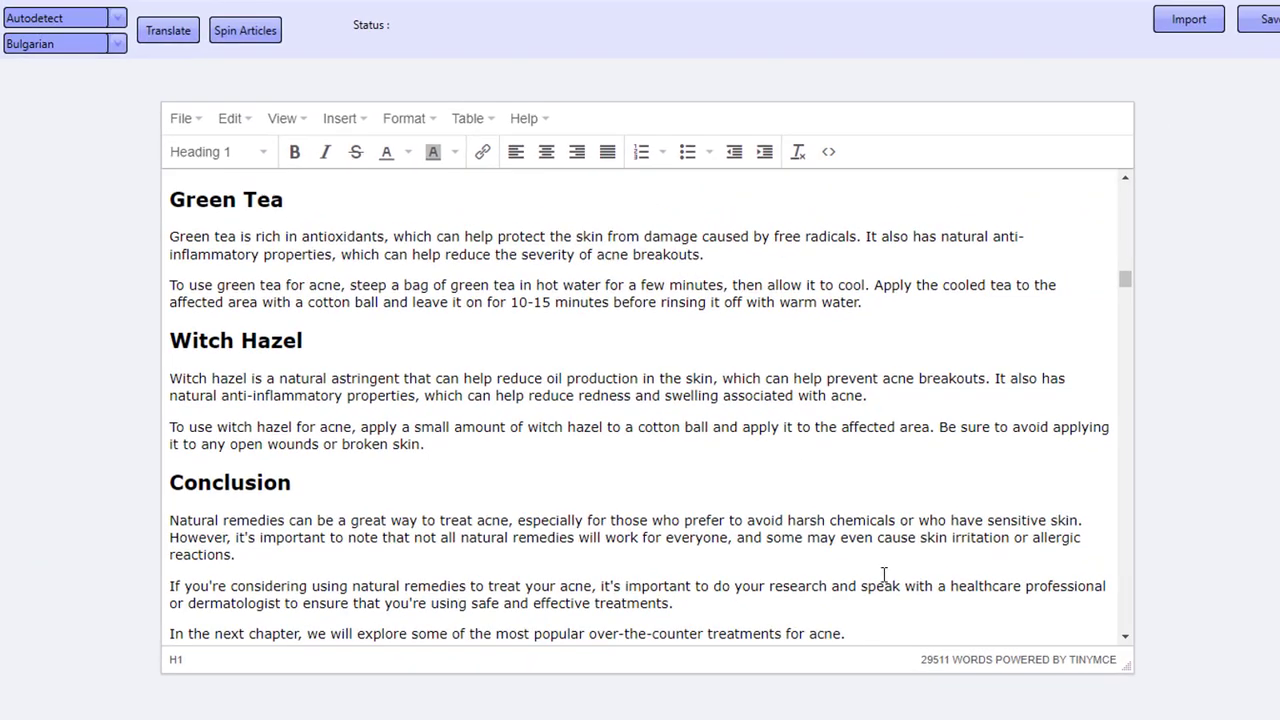
scroll(585, 576, "up", 15)
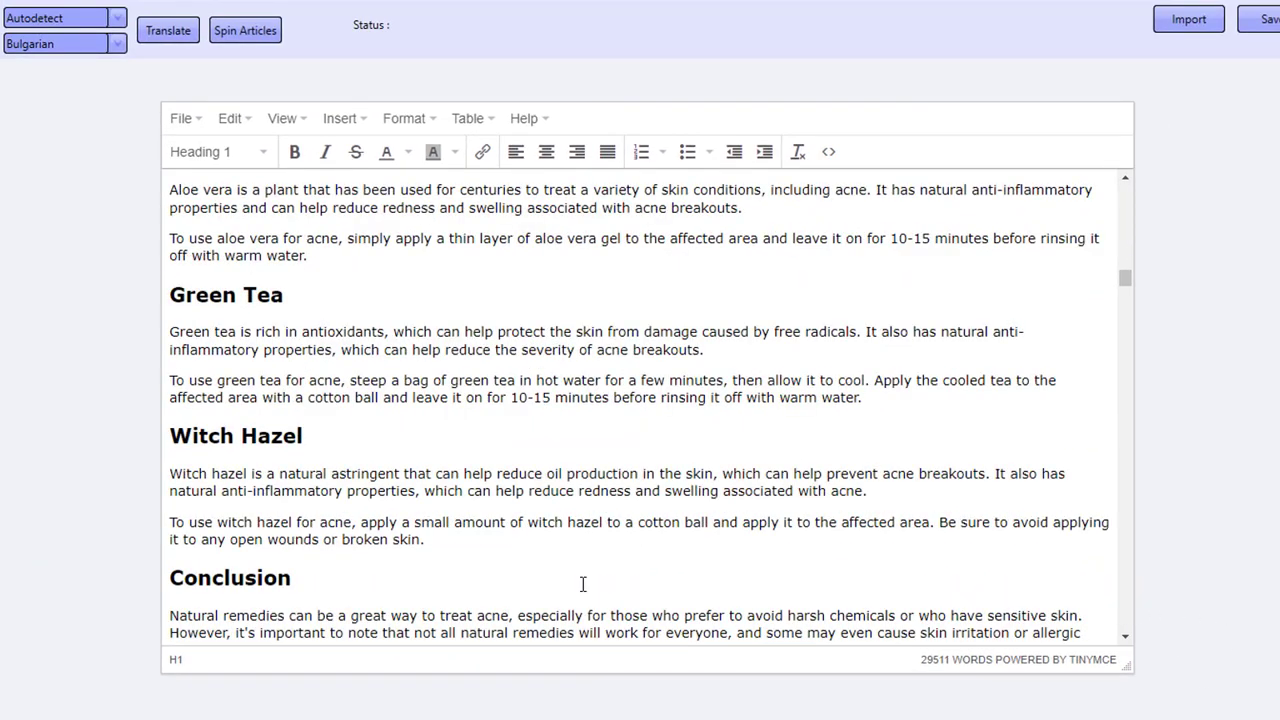
scroll(587, 584, "up", 3)
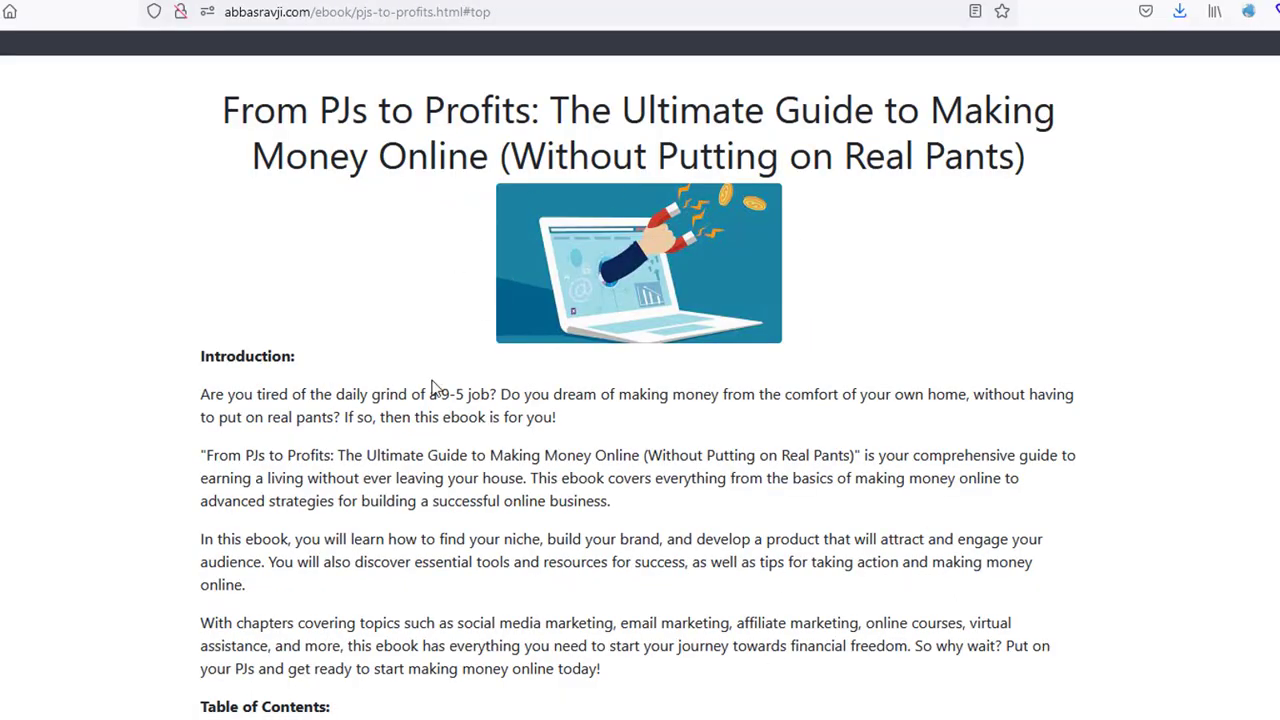
Step: Switch to the browser and review the title, introduction and table of contents of the published "From PJs to Profits" ebook
left_click_drag(218, 114, 530, 110)
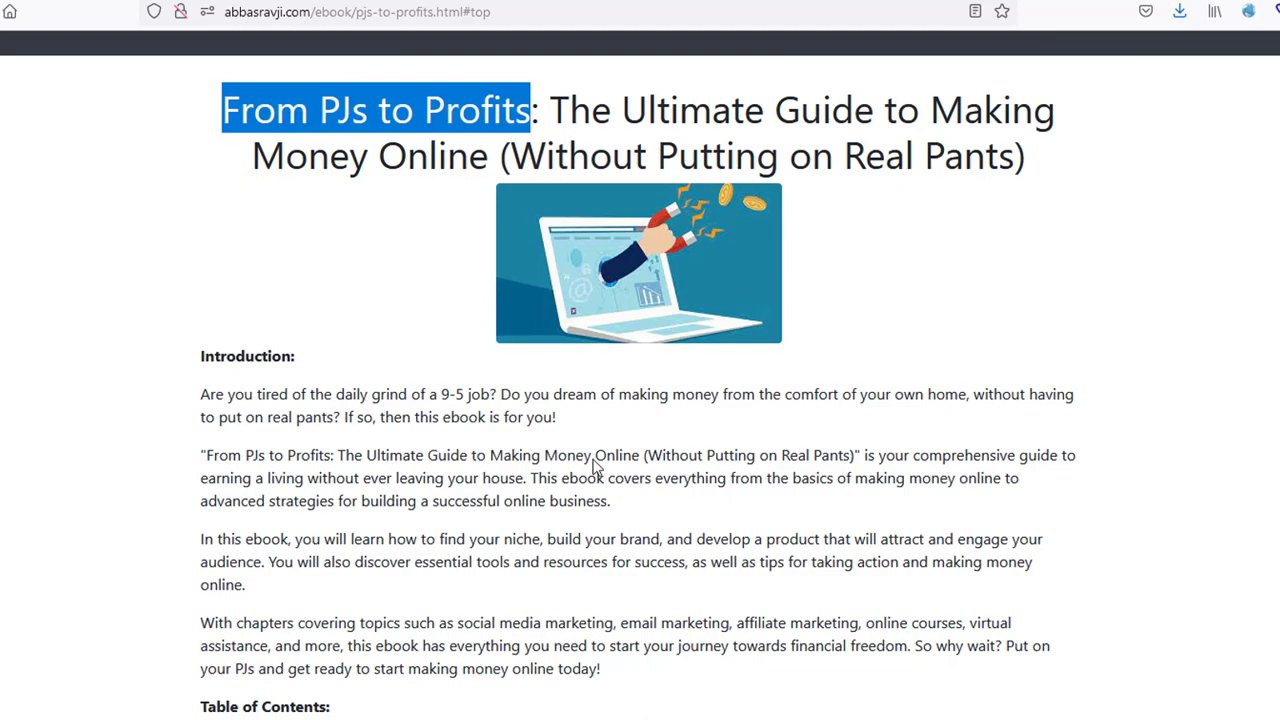
scroll(692, 398, "down", 2)
left_click_drag(217, 303, 446, 550)
scroll(412, 570, "down", 14)
scroll(337, 491, "up", 4)
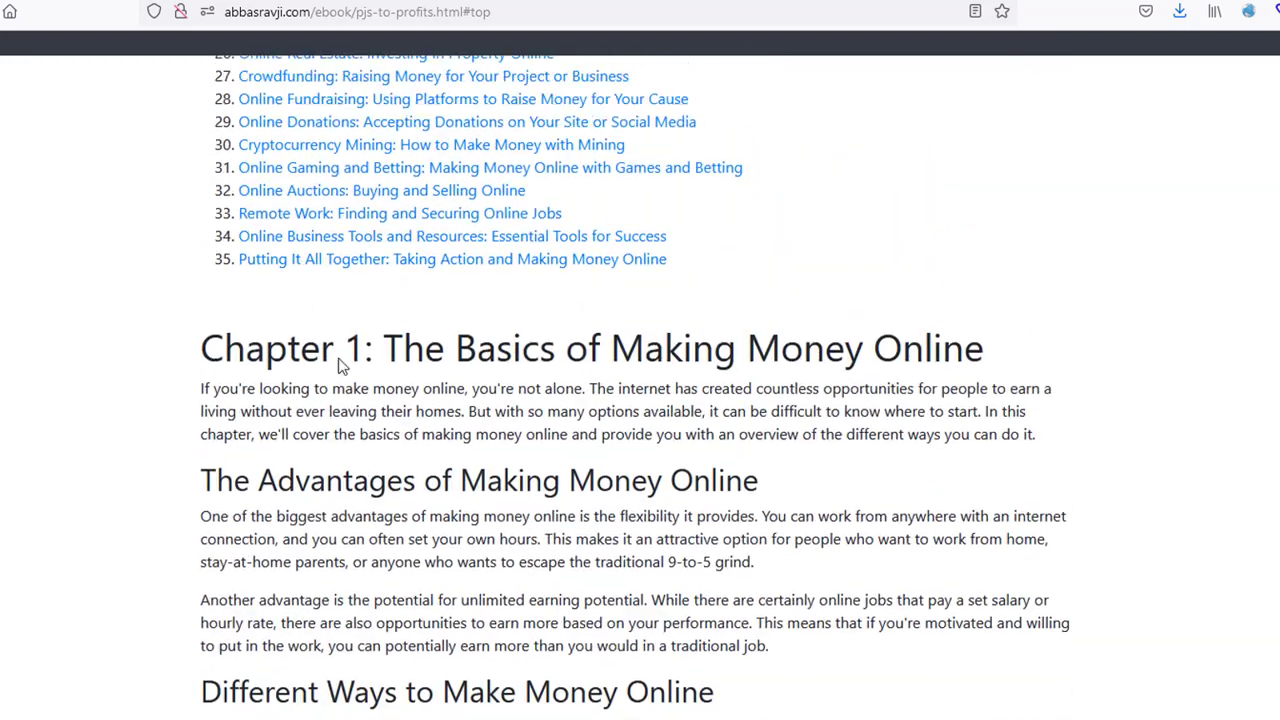
Step: Follow the chapter 35 link, read its opening paragraph, and return through "Back to Top" to review the ebook's opening
left_click(389, 271)
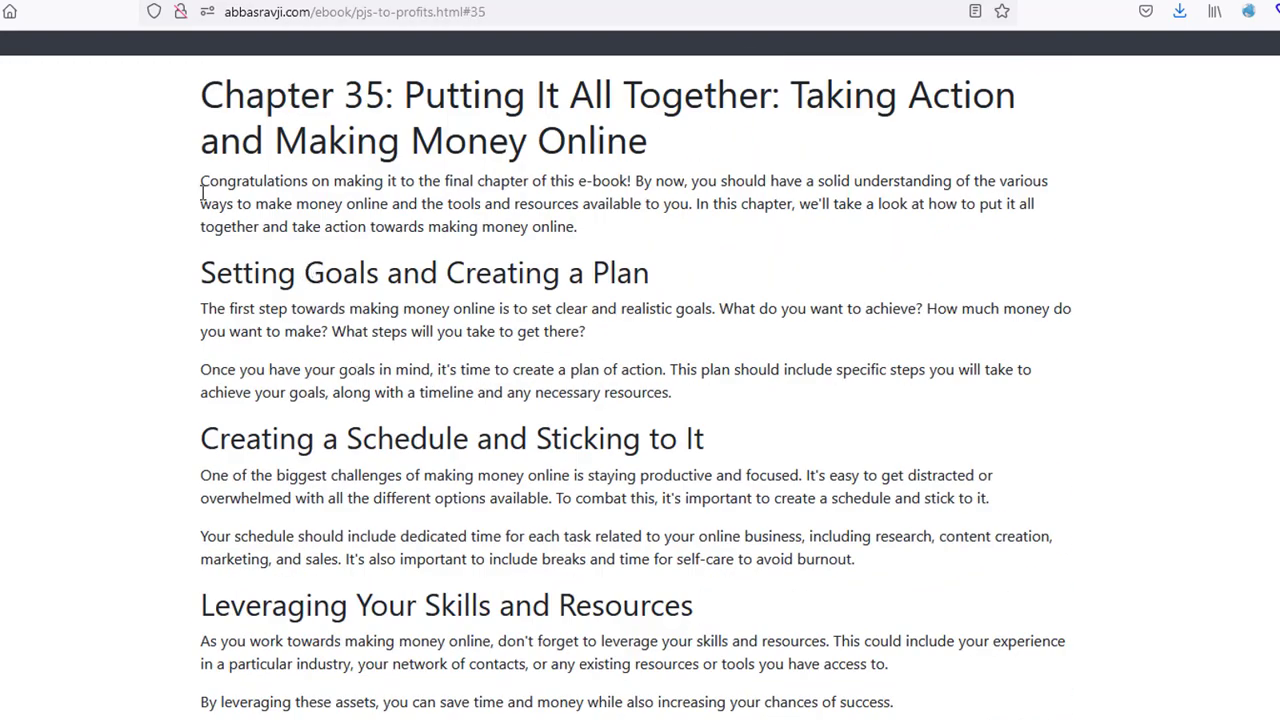
left_click_drag(204, 181, 650, 201)
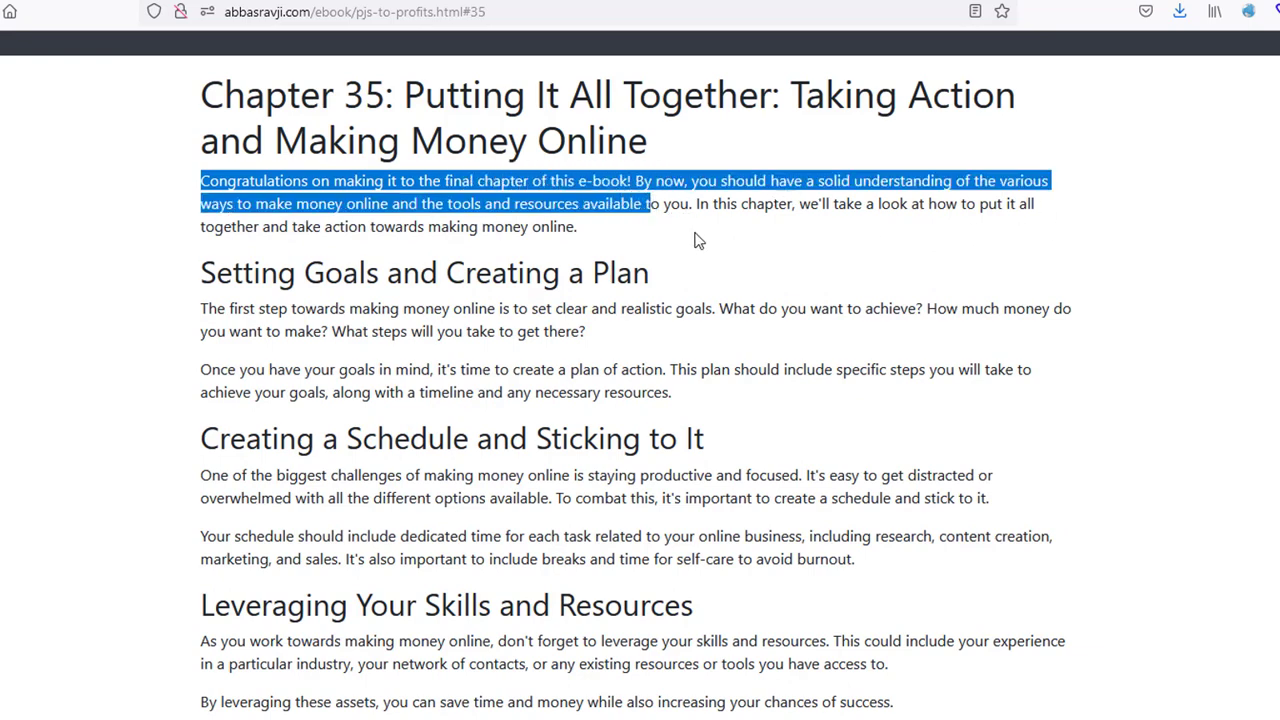
left_click(618, 224)
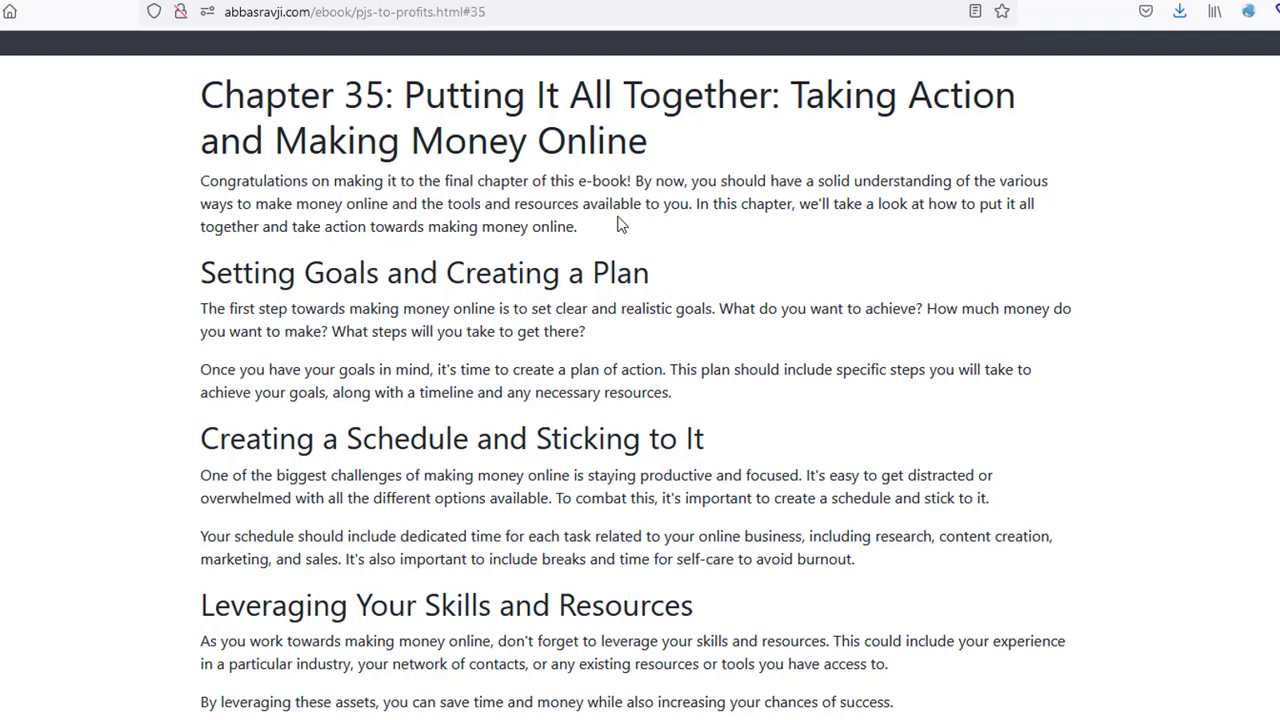
left_click_drag(672, 207, 210, 190)
scroll(476, 456, "up", 4)
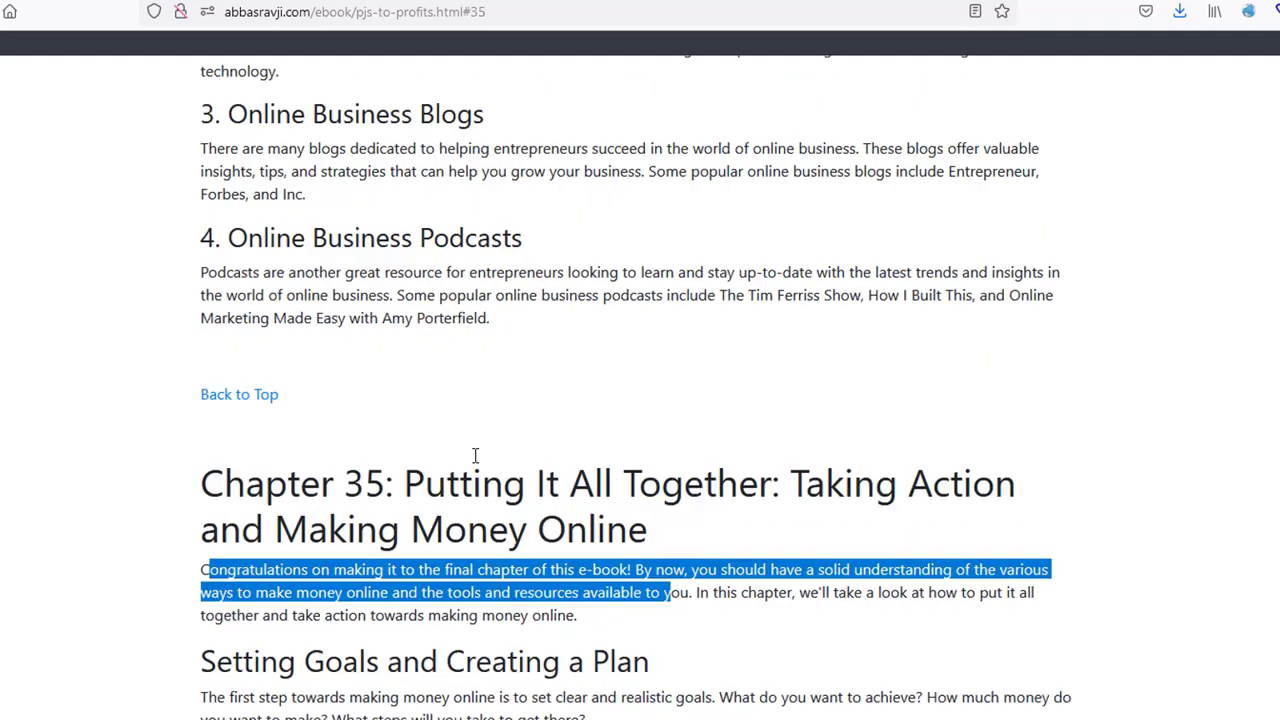
left_click(250, 397)
scroll(222, 435, "up", 1)
scroll(222, 435, "up", 4)
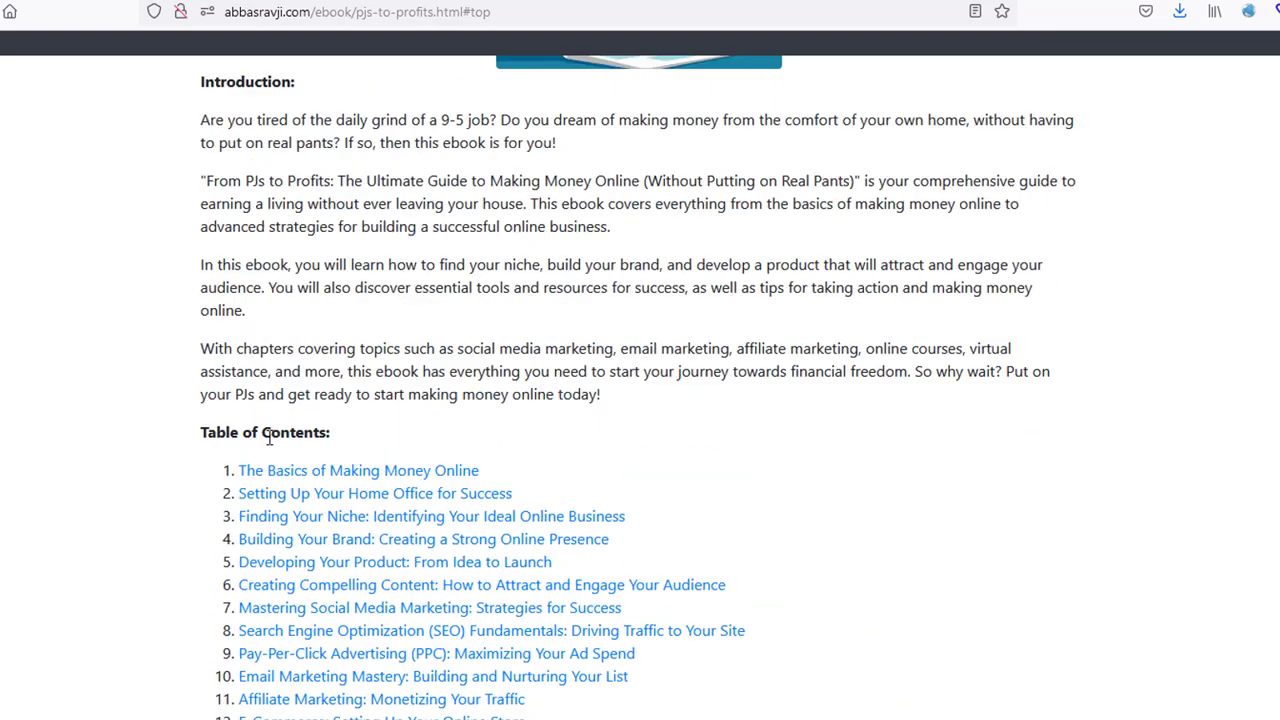
scroll(420, 537, "up", 2)
scroll(543, 393, "up", 1)
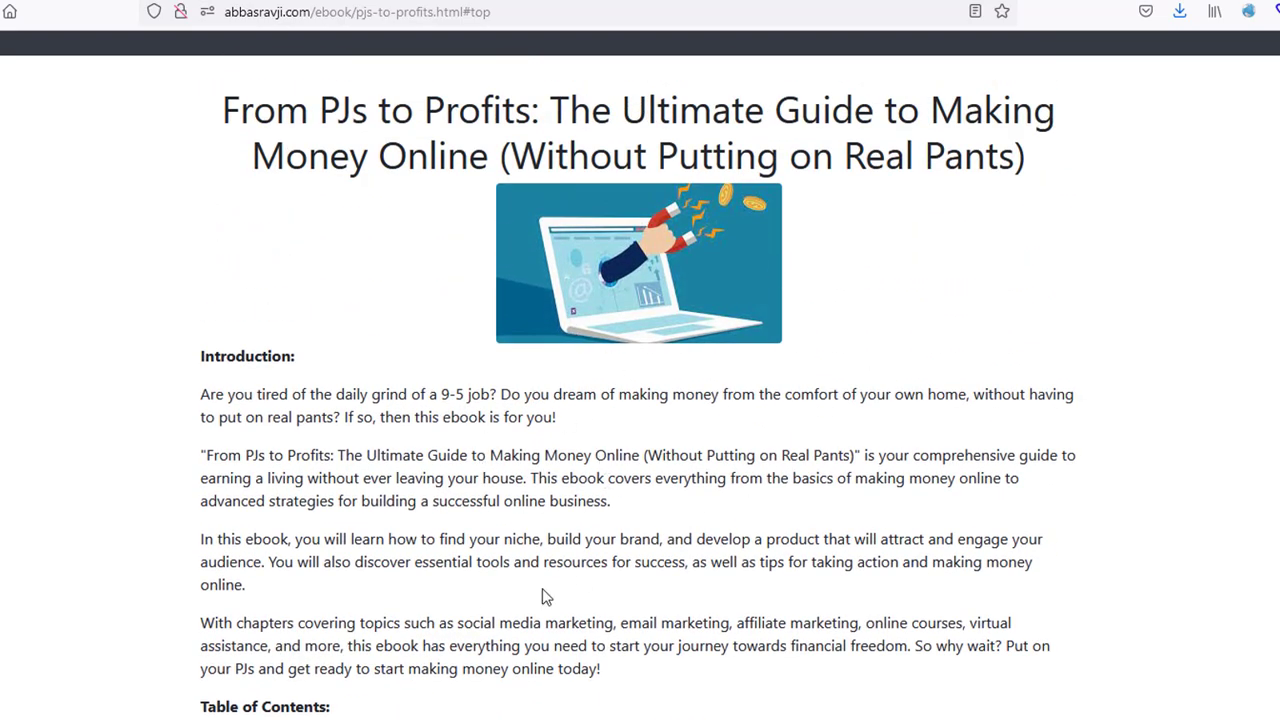
scroll(543, 591, "down", 8)
scroll(543, 596, "up", 8)
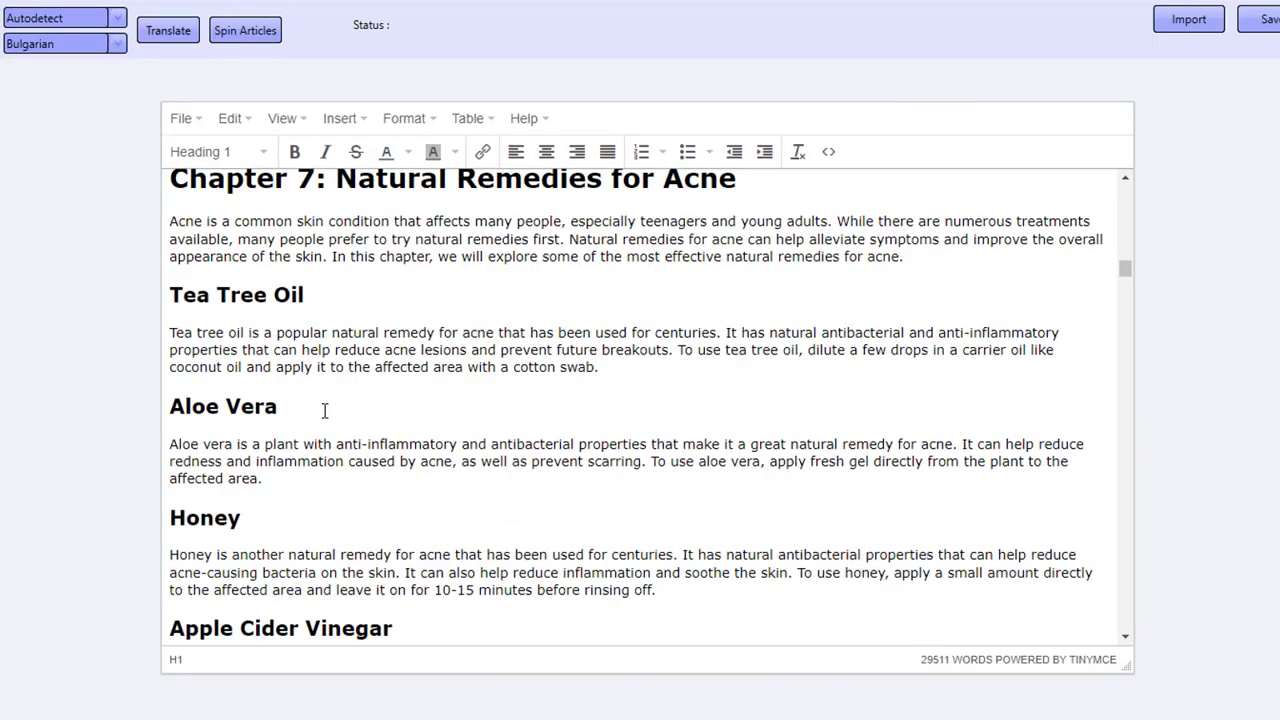
Step: Switch back to PromptGeneratorAI and open the "35 part" strategy from the Misc category for editing in Strategy Management
scroll(324, 410, "up", 15)
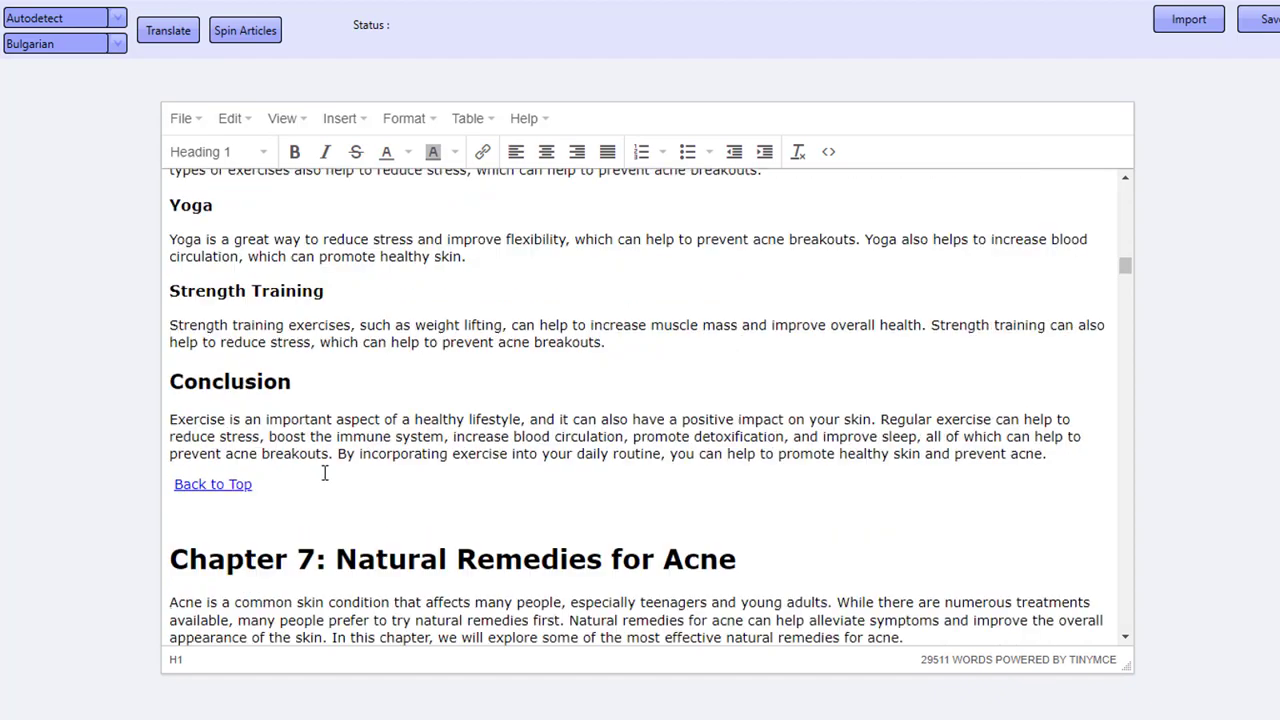
left_click_drag(1130, 261, 1122, 172)
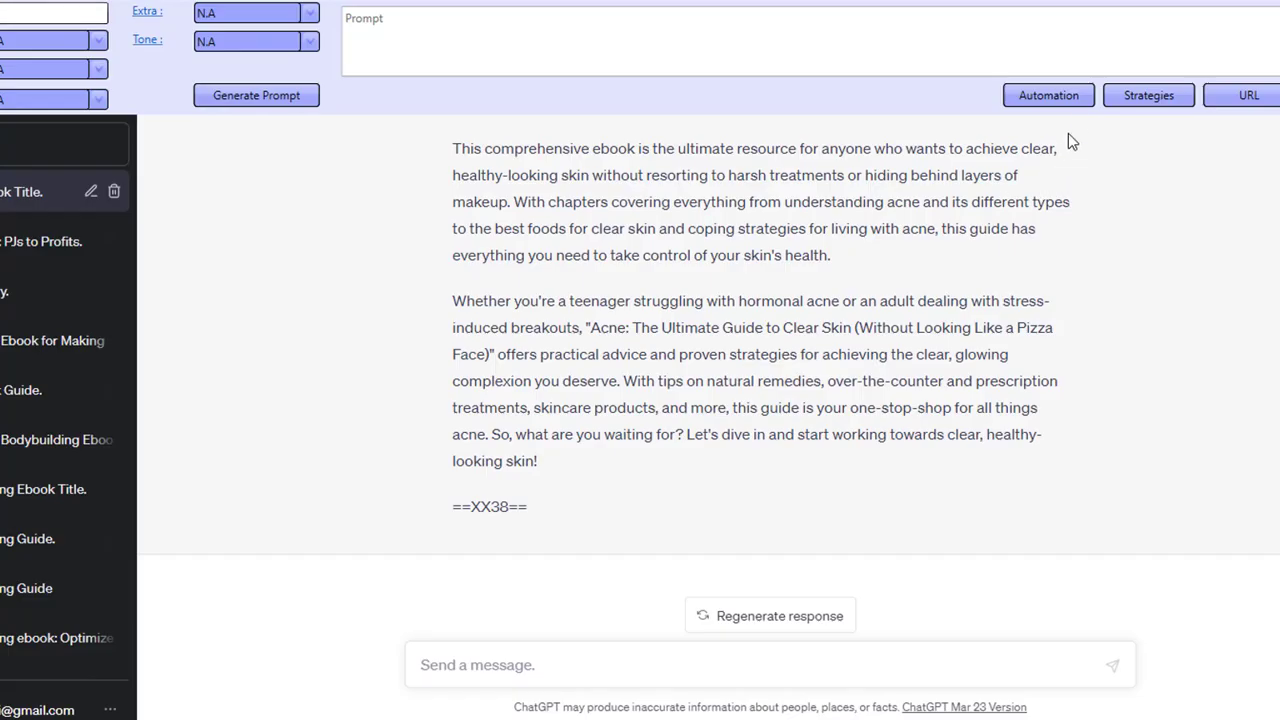
left_click(1130, 96)
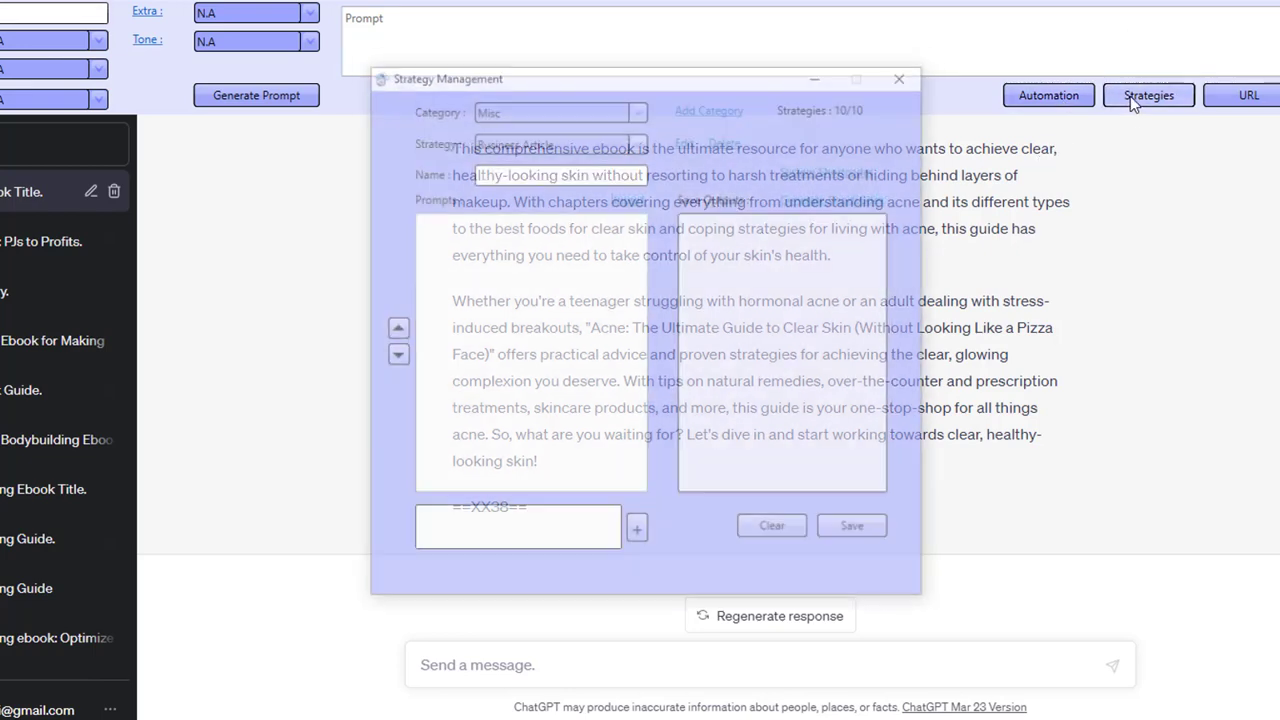
left_click(572, 143)
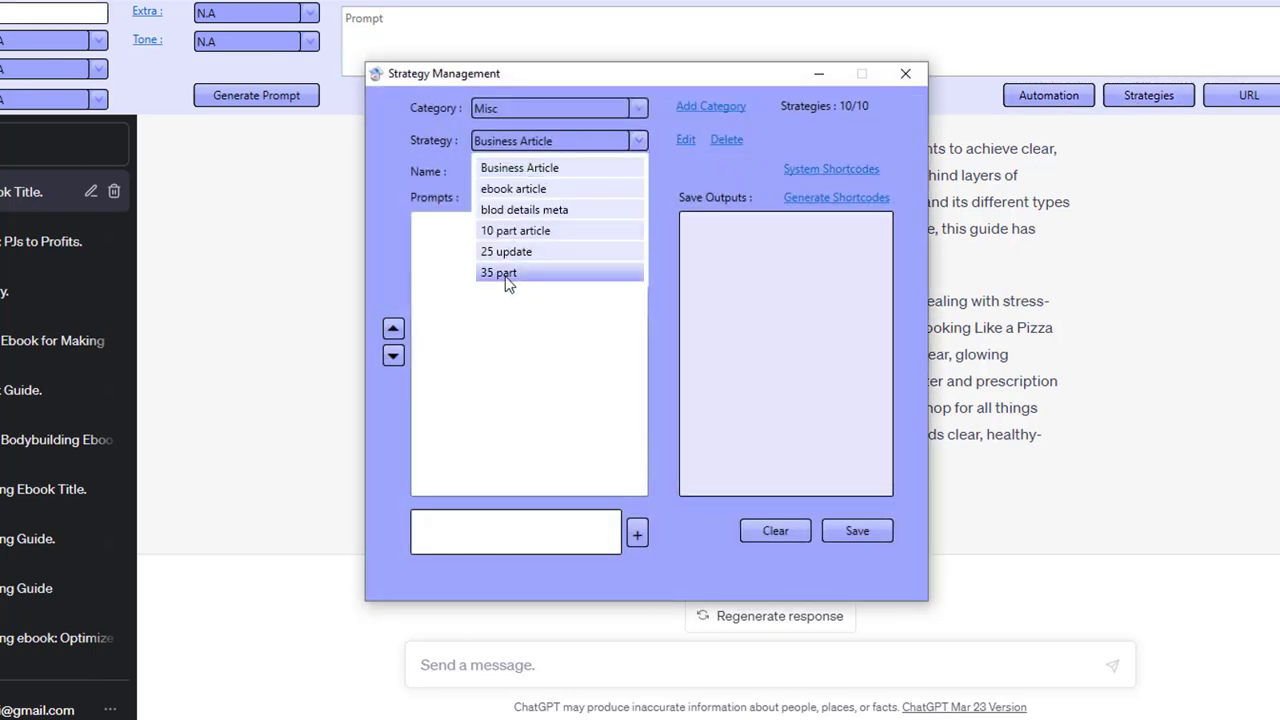
left_click(510, 275)
left_click(686, 140)
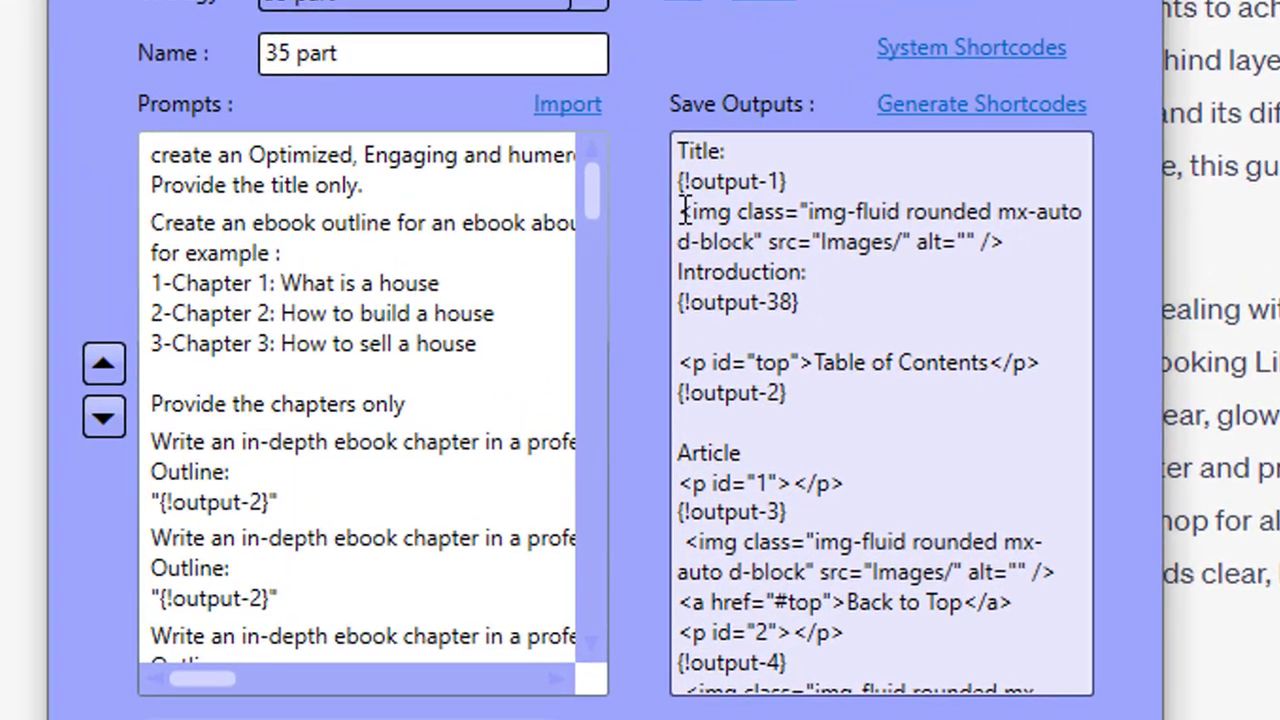
Step: Examine the image placeholder tags under the title and under each chapter in the strategy's Save Outputs template
left_click_drag(683, 211, 1008, 241)
left_click(913, 552)
scroll(913, 552, "down", 1)
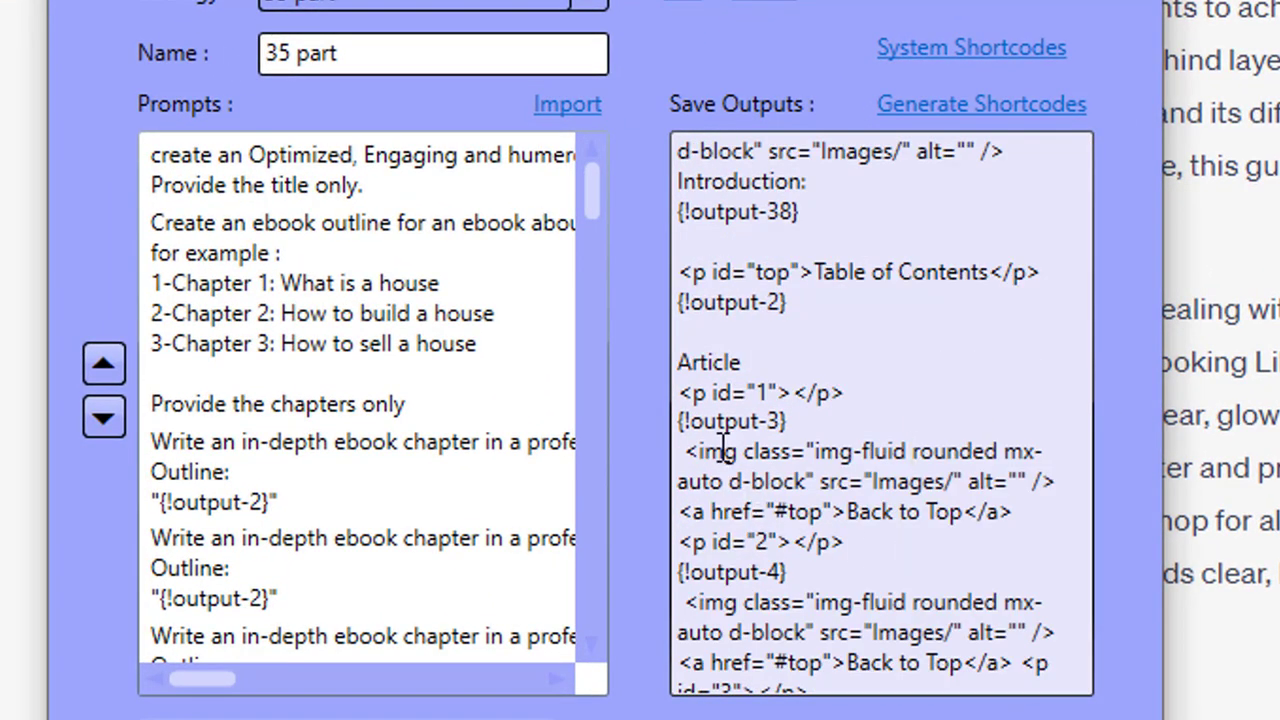
left_click_drag(688, 450, 1051, 481)
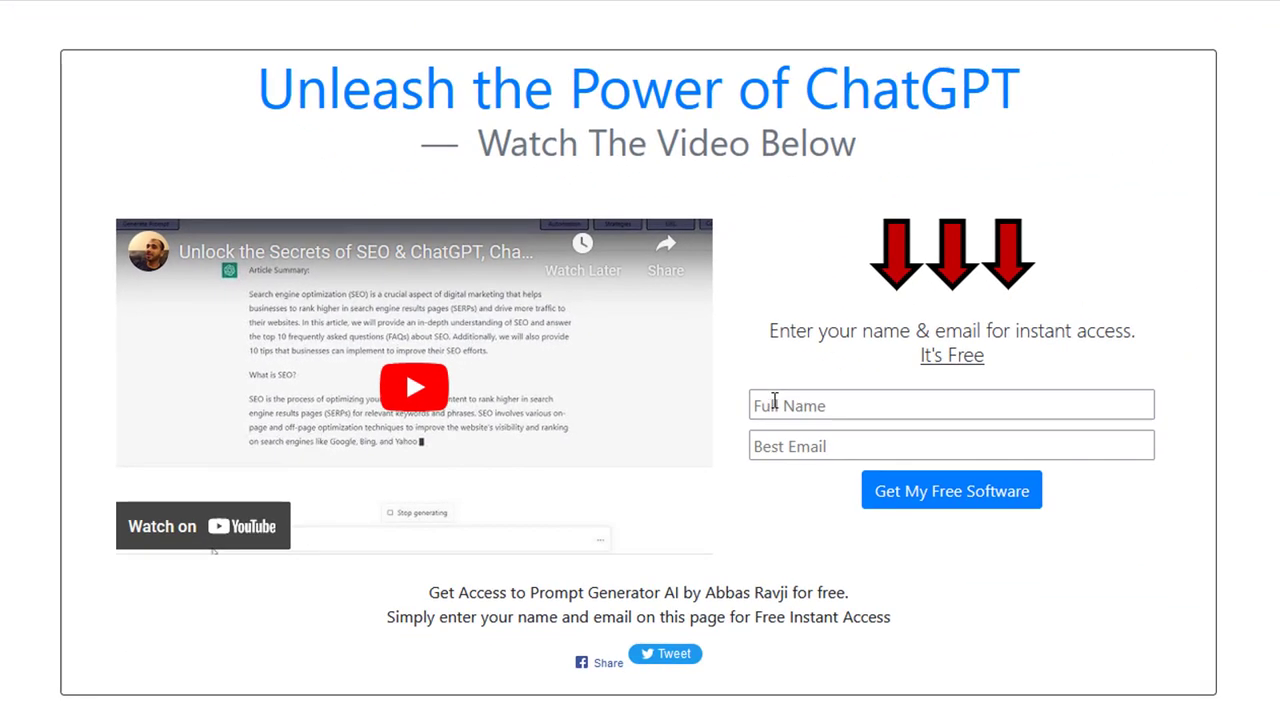
Step: Switch to the Prompt Generator AI sign-up page and check its Full Name and Best Email fields
left_click(772, 410)
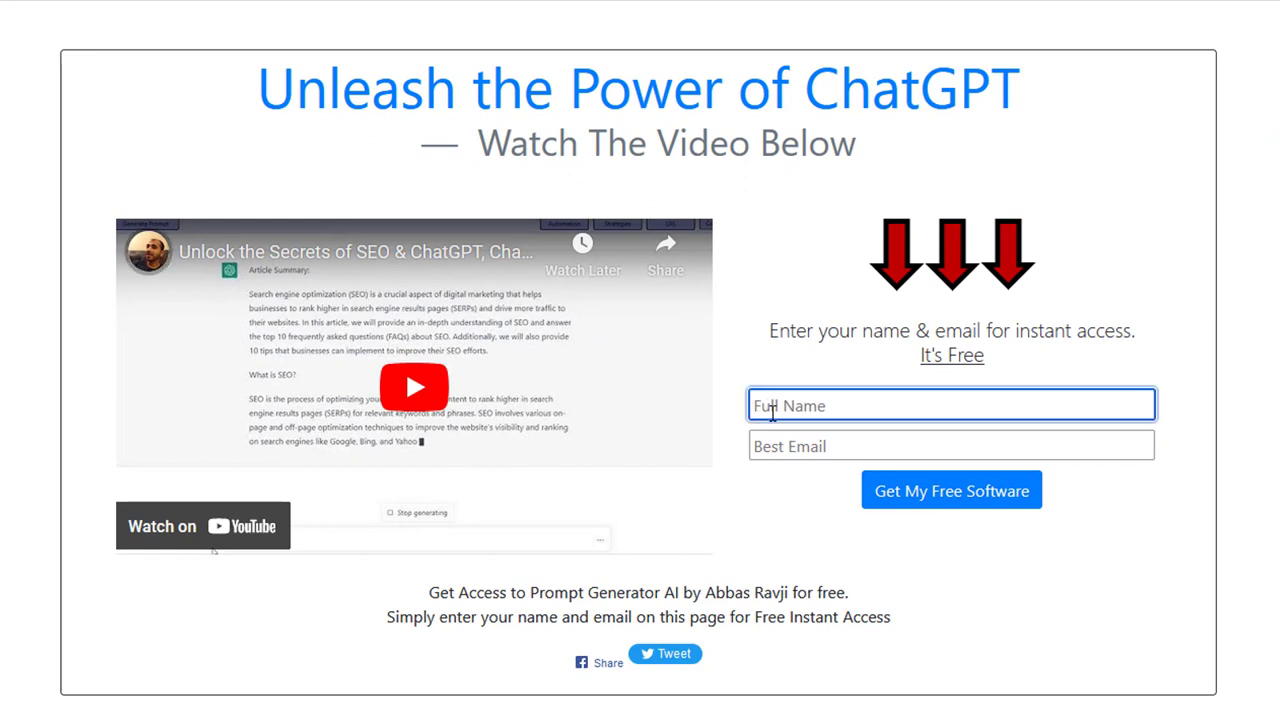
left_click(786, 448)
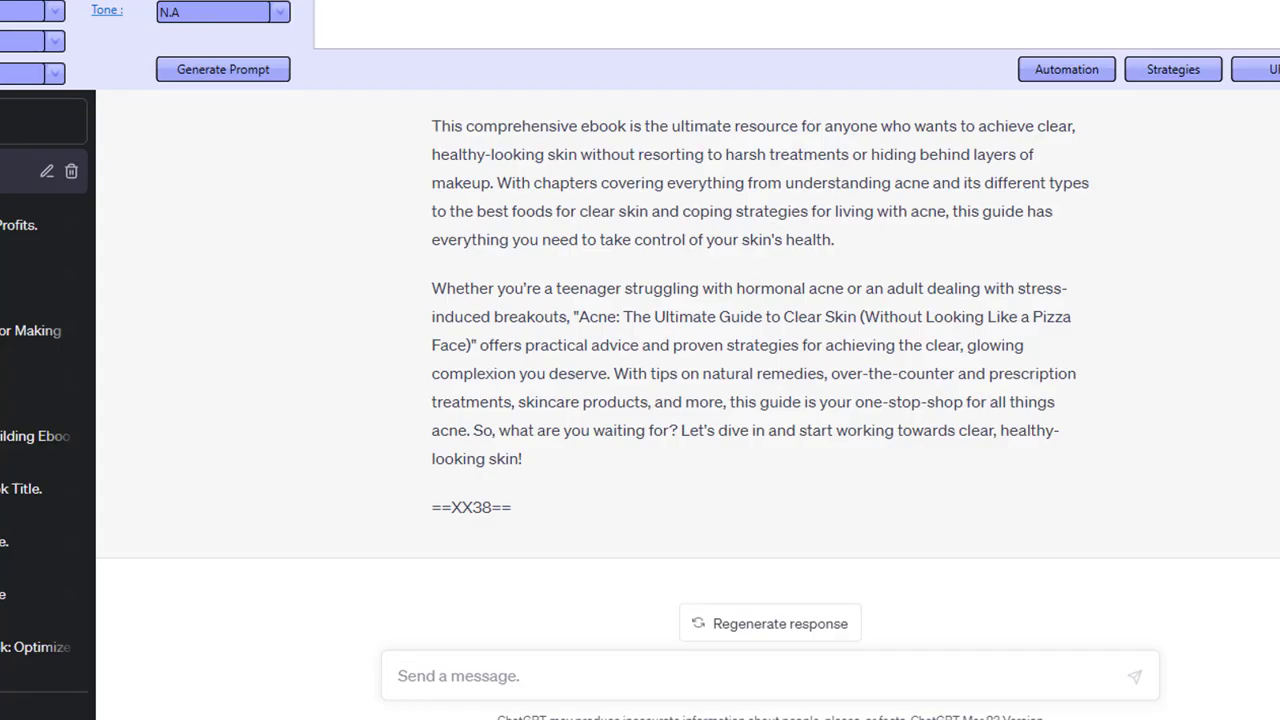
Step: Return to PromptGeneratorAI, reopen Strategy Management and load the "35 part" strategy for editing
left_click(1160, 70)
left_click(534, 119)
left_click(494, 258)
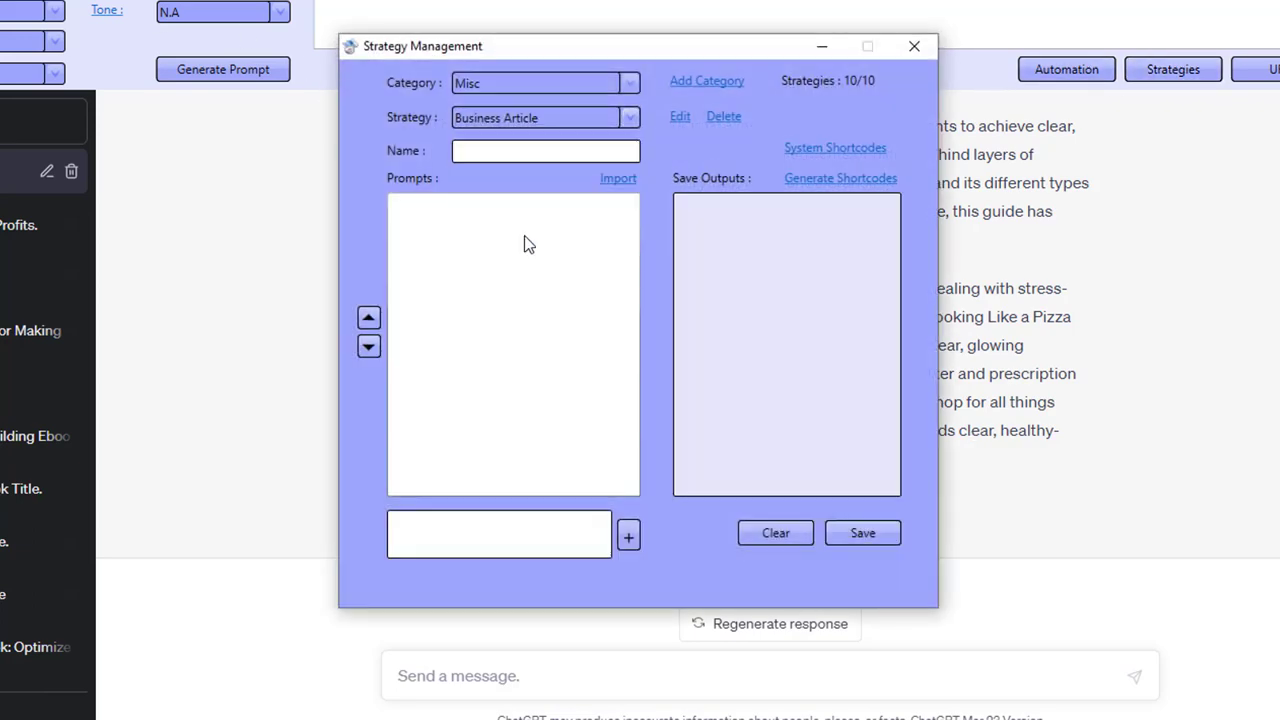
left_click(681, 117)
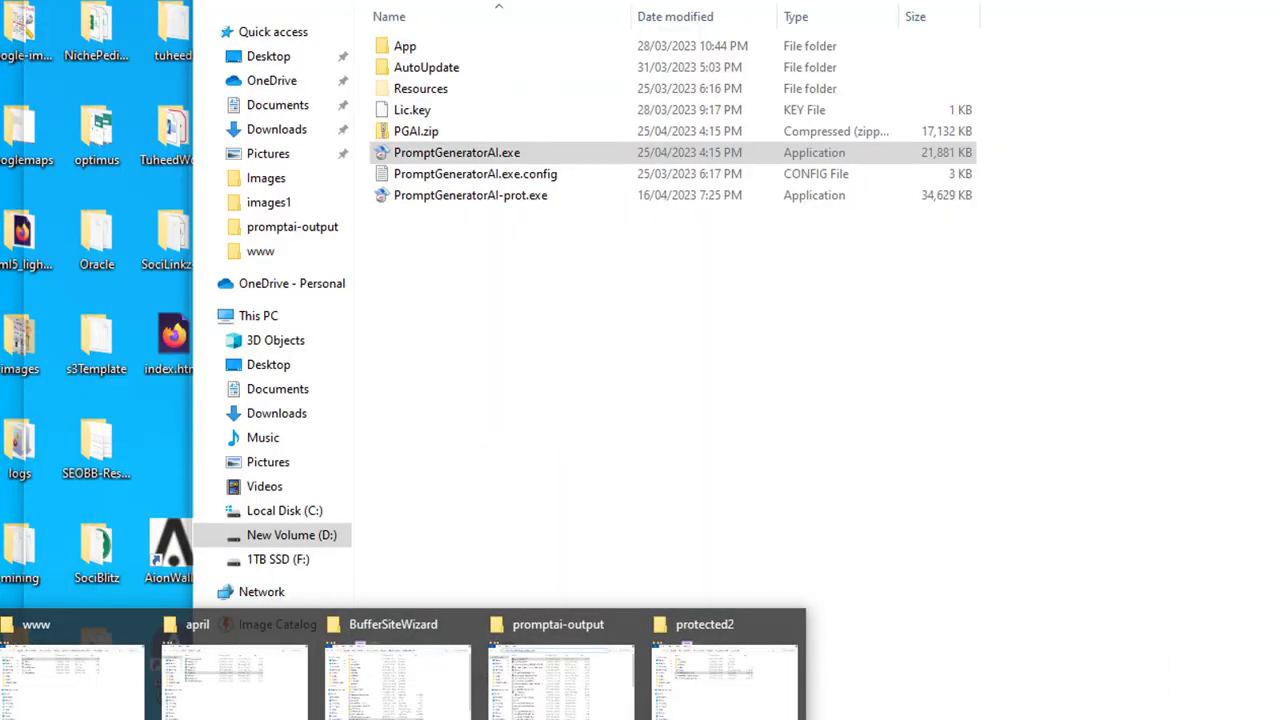
Step: Switch to File Explorer, browse to the Prompts folder inside "unprotected", and open ebook-article-35-part.txt in a maximized window
left_click(560, 675)
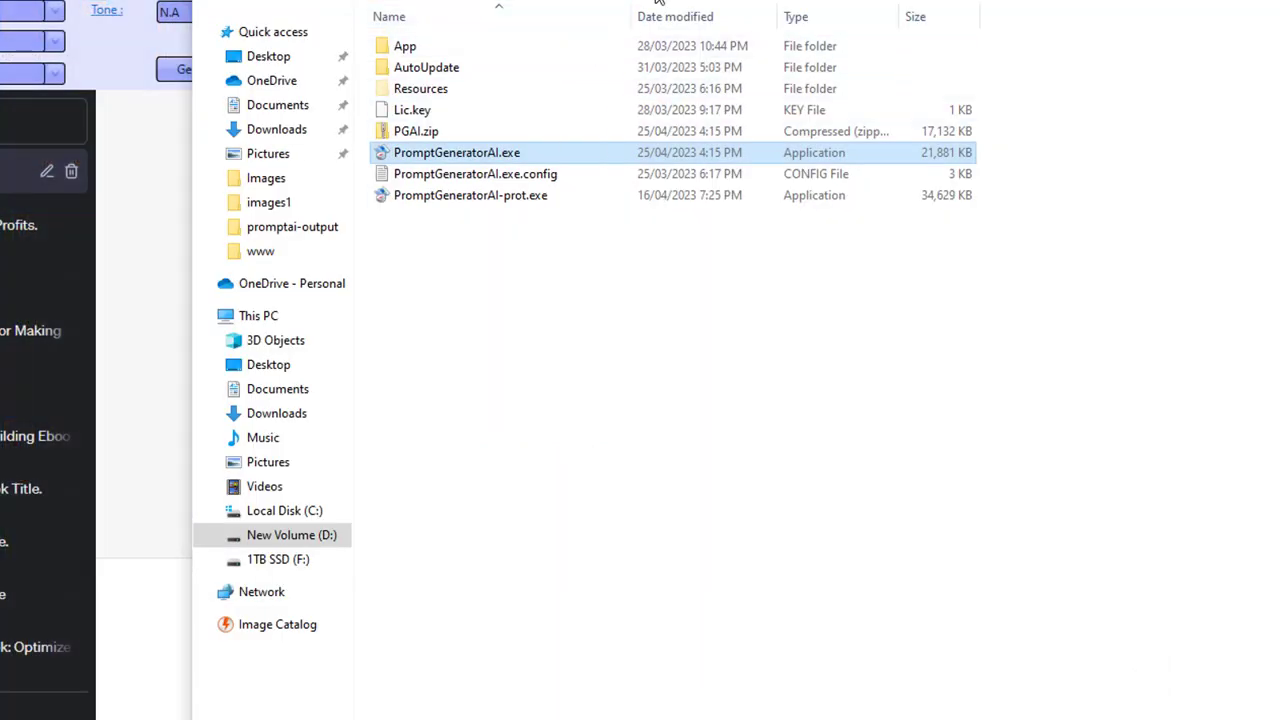
key("alt+Up")
double_click(470, 554)
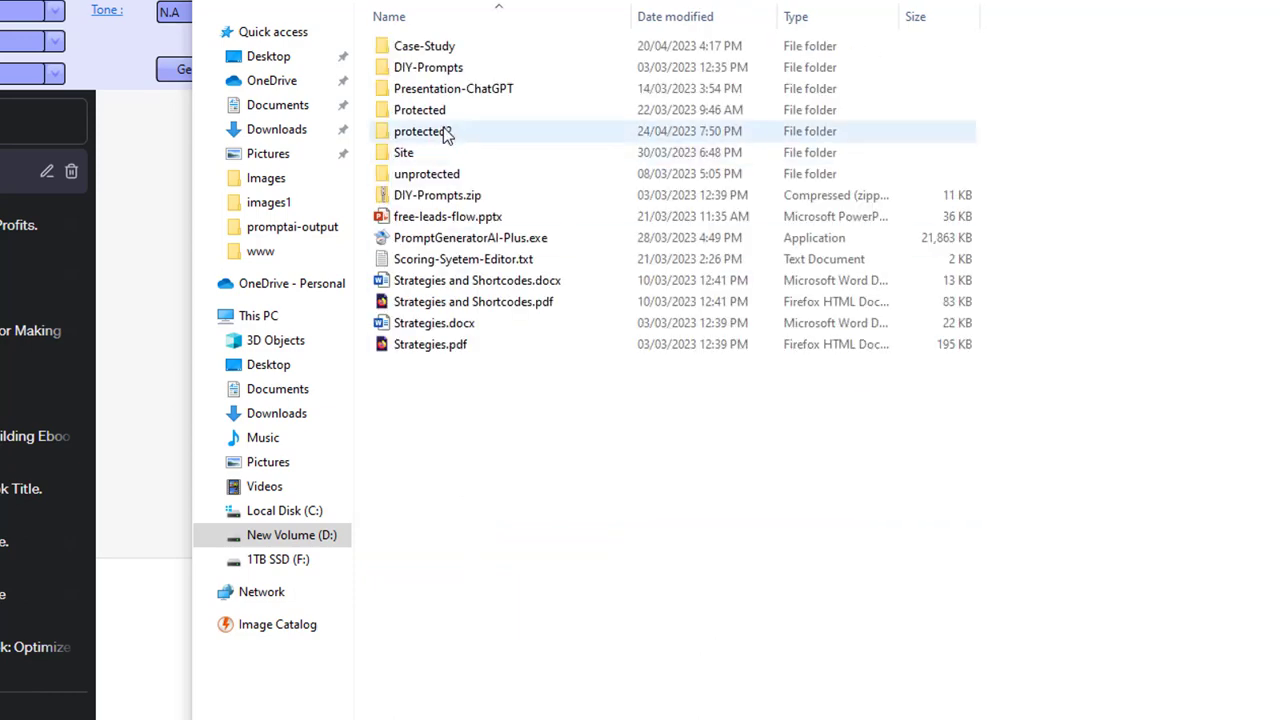
double_click(405, 175)
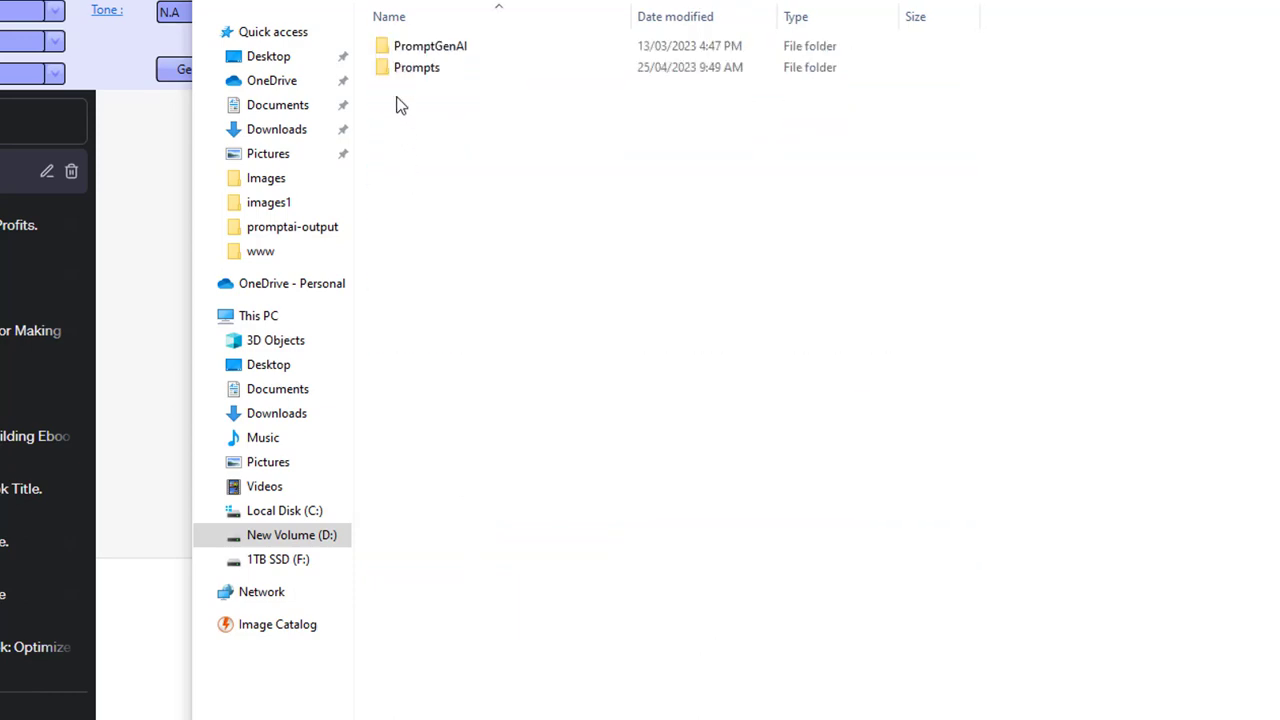
double_click(398, 70)
left_click(500, 262)
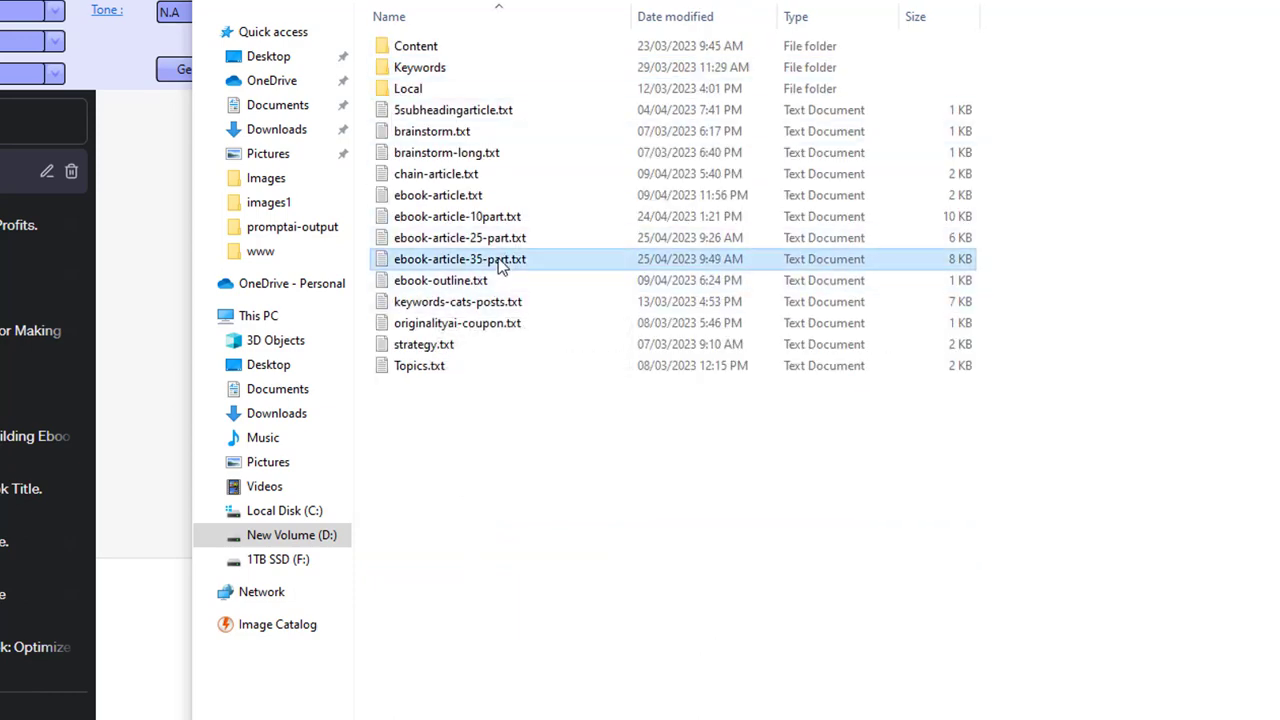
double_click(500, 262)
left_click(1049, 40)
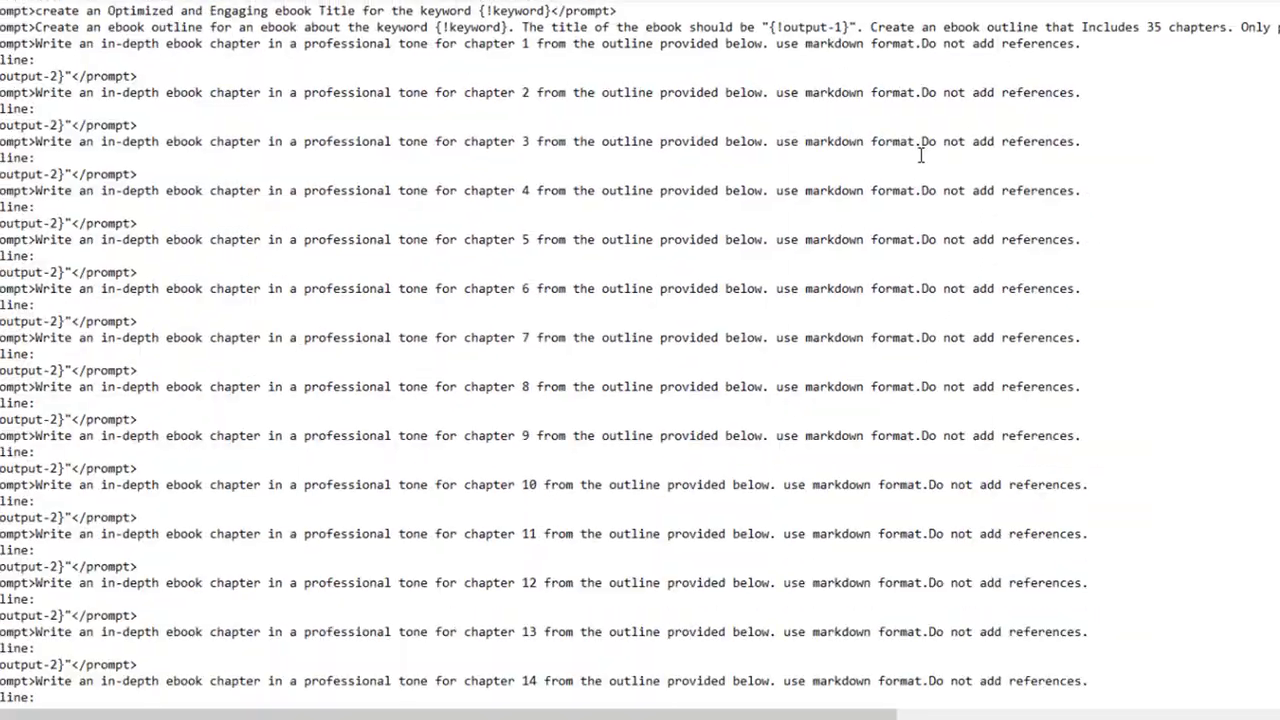
Step: Review the title, outline and chapter prompts throughout ebook-article-35-part.txt
scroll(643, 271, "down", 15)
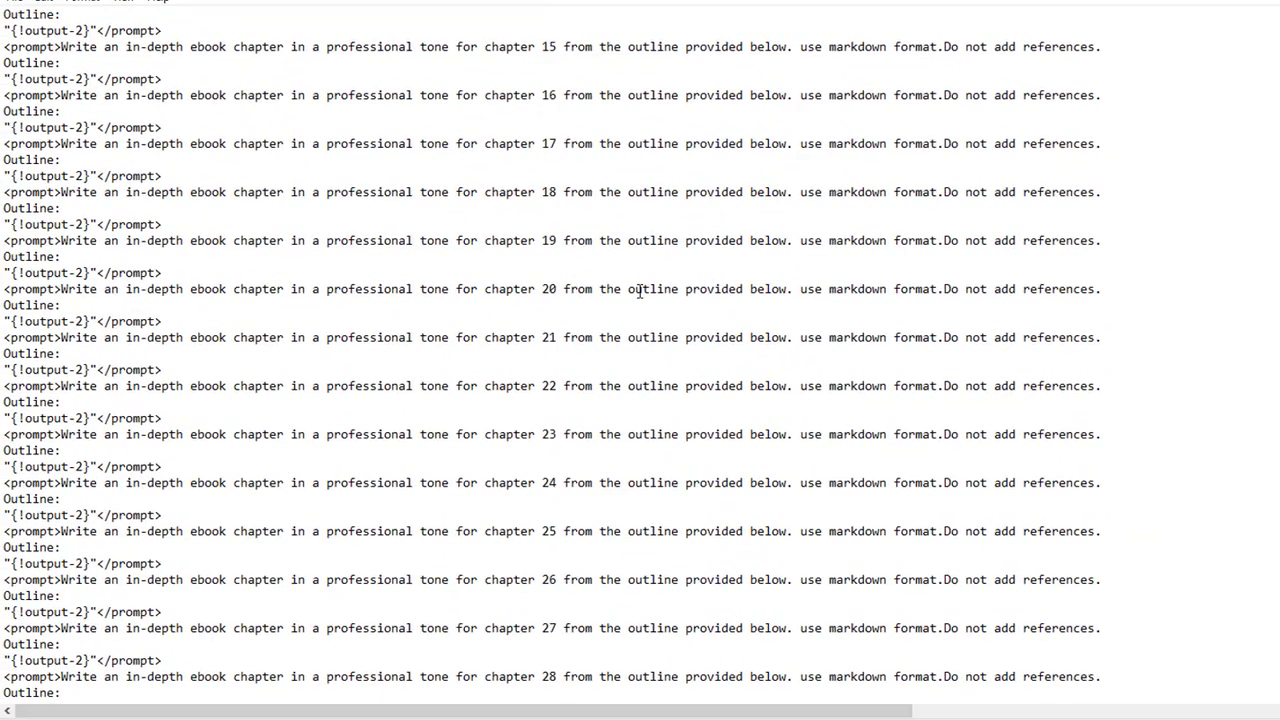
scroll(640, 290, "down", 8)
scroll(640, 297, "up", 14)
scroll(647, 310, "up", 9)
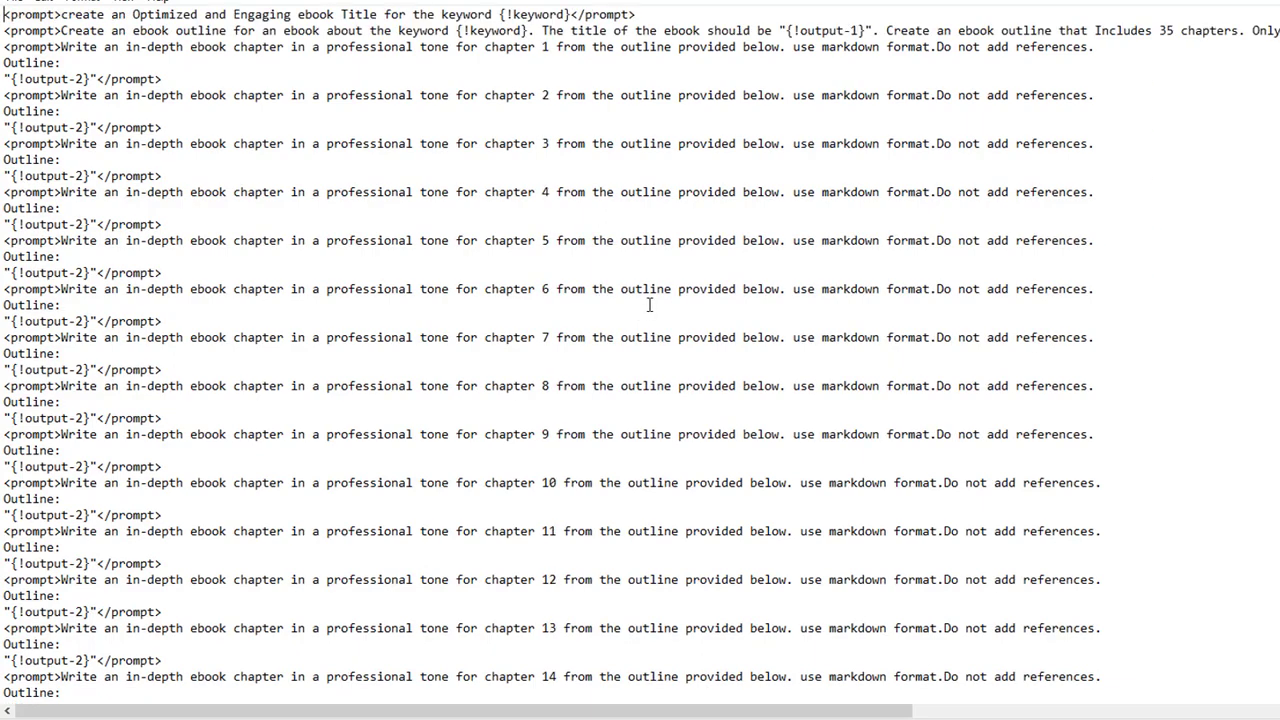
Step: Close the prompt text file, minimize the Prompts folder window and close Strategy Management in PromptGeneratorAI
key("alt+F4")
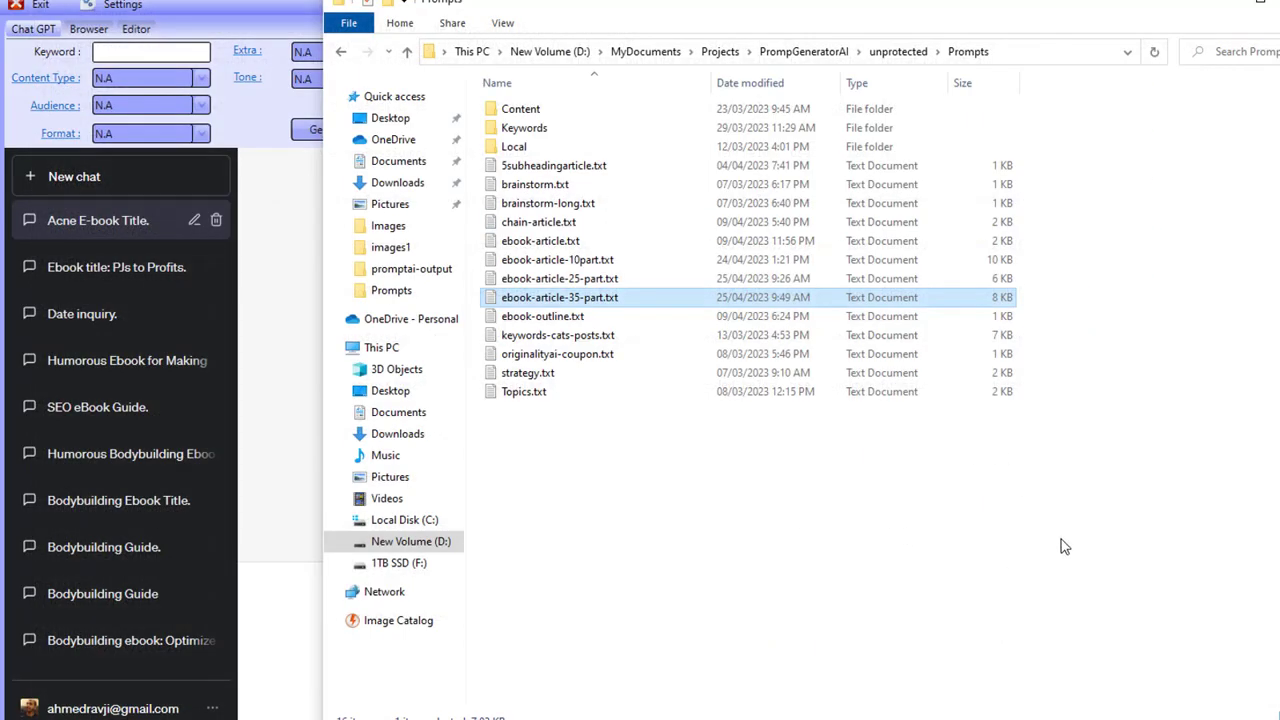
left_click(1228, 10)
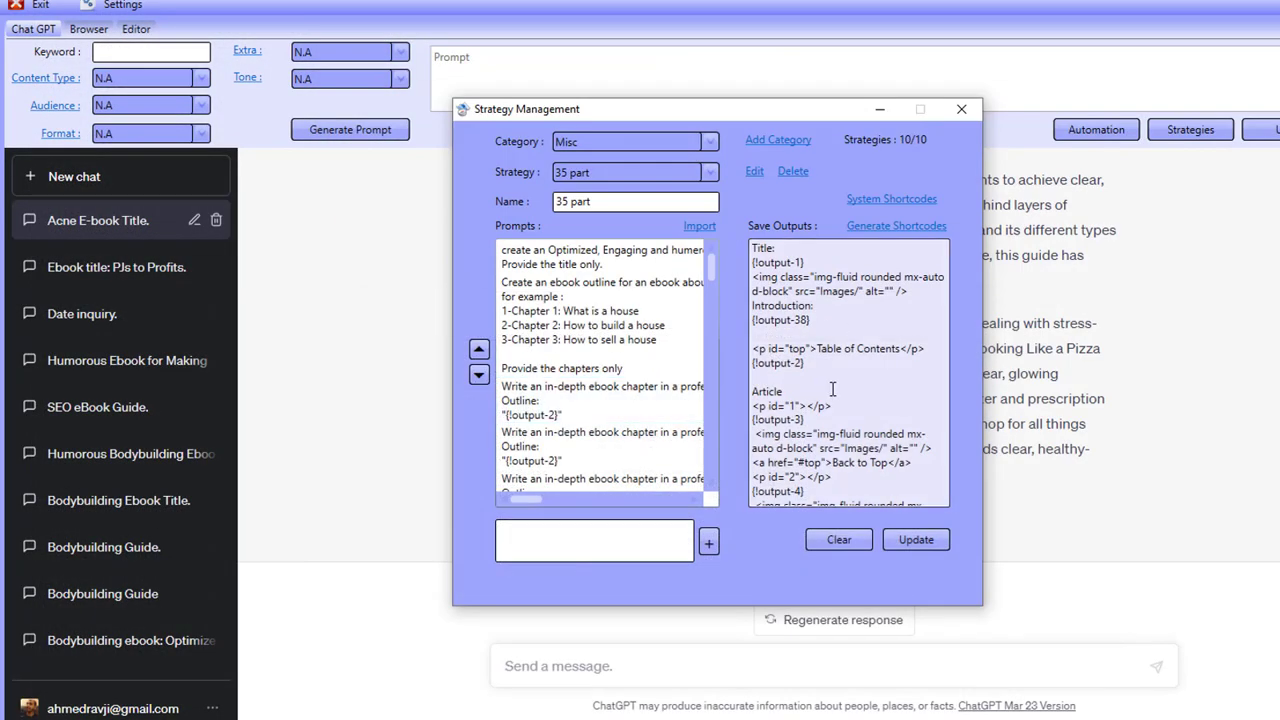
left_click(961, 109)
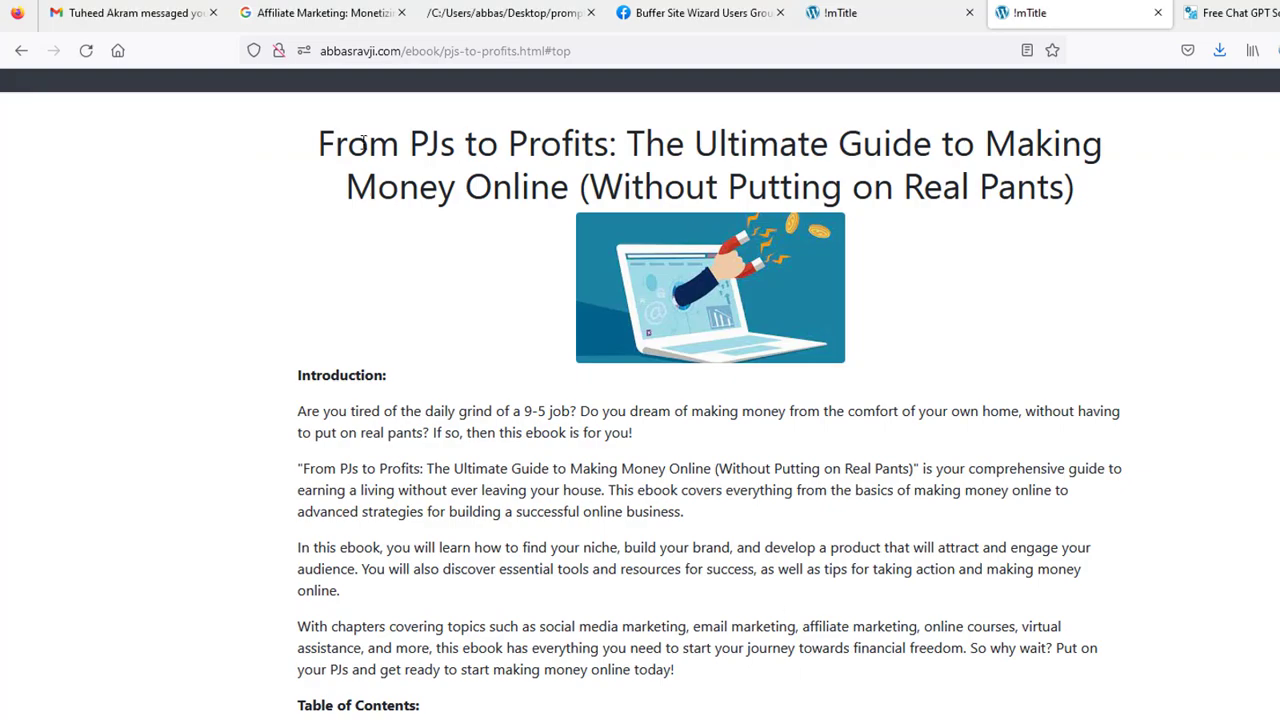
Step: Switch to the "From PJs to Profits" ebook page in Firefox and examine its title, image, introduction and linked table of contents
left_click_drag(362, 140, 476, 332)
left_click(506, 412)
scroll(590, 585, "down", 3)
scroll(590, 585, "down", 5)
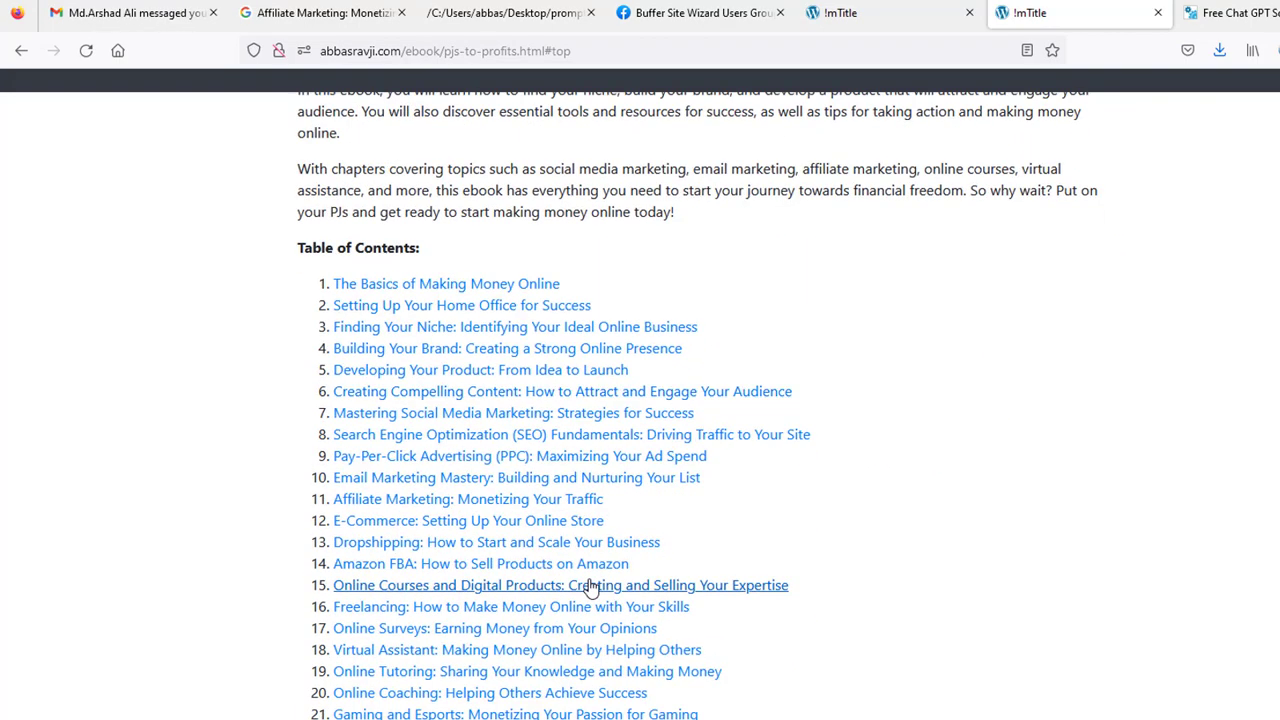
scroll(590, 580, "up", 2)
scroll(591, 580, "up", 6)
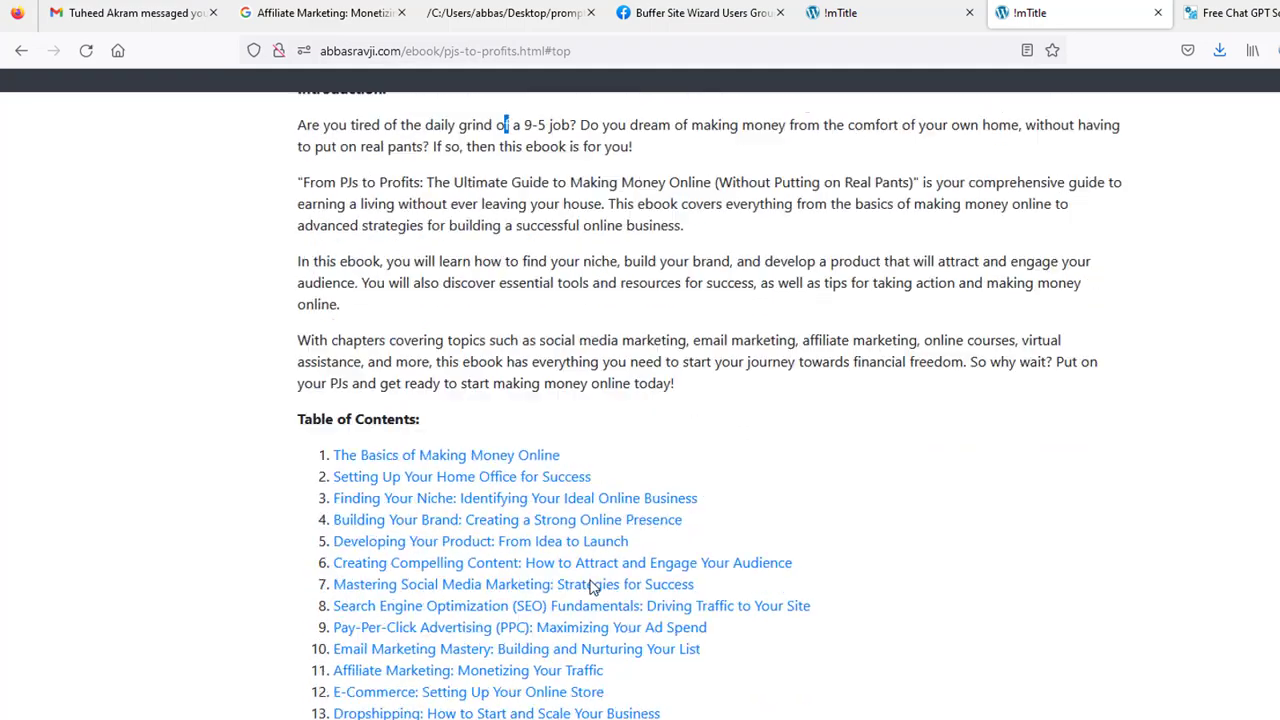
left_click_drag(400, 410, 654, 650)
left_click(735, 677)
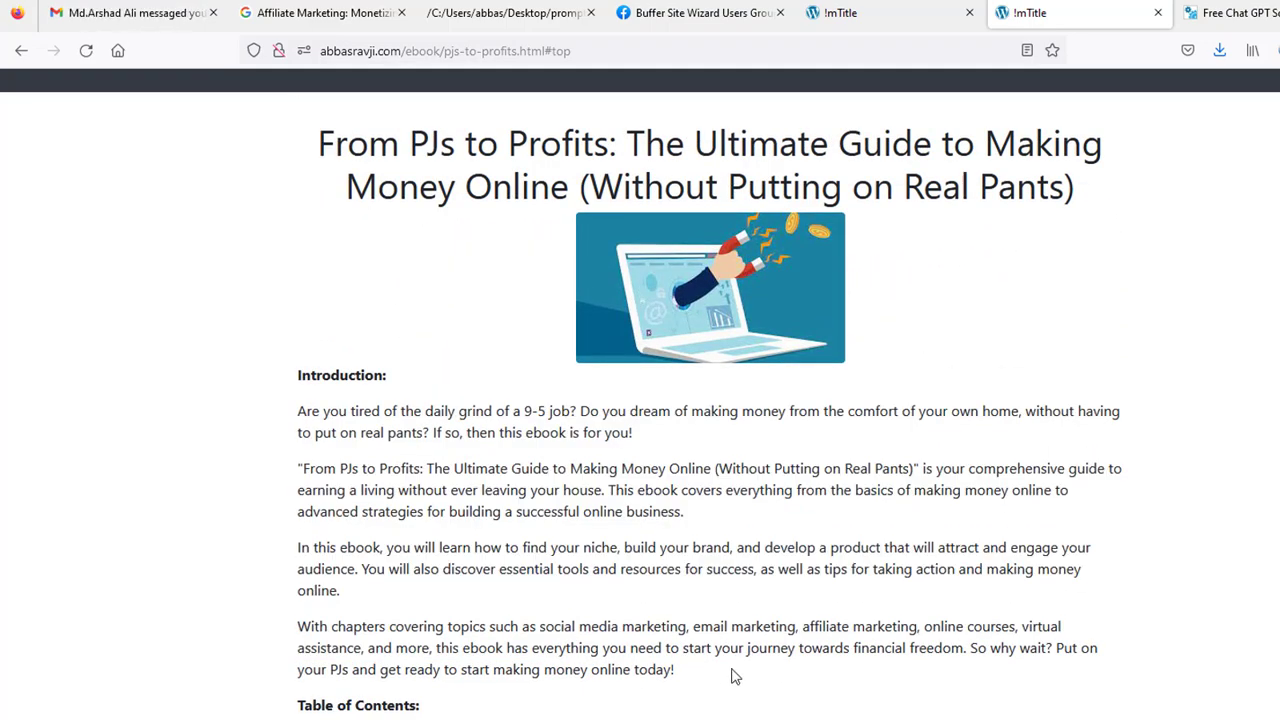
Step: Read through Chapter 1, "The Basics of Making Money Online", down to its Chapter Summary and return to the ebook's introduction
scroll(735, 677, "down", 10)
scroll(735, 672, "down", 10)
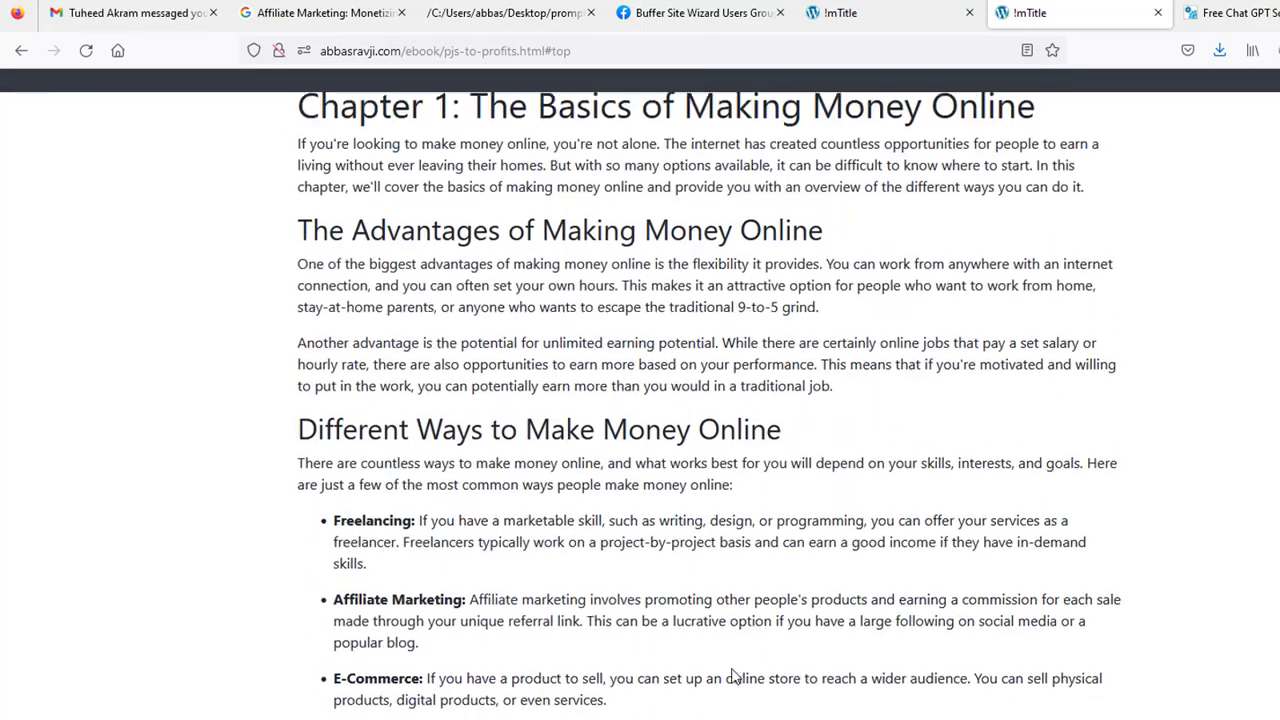
scroll(735, 677, "down", 4)
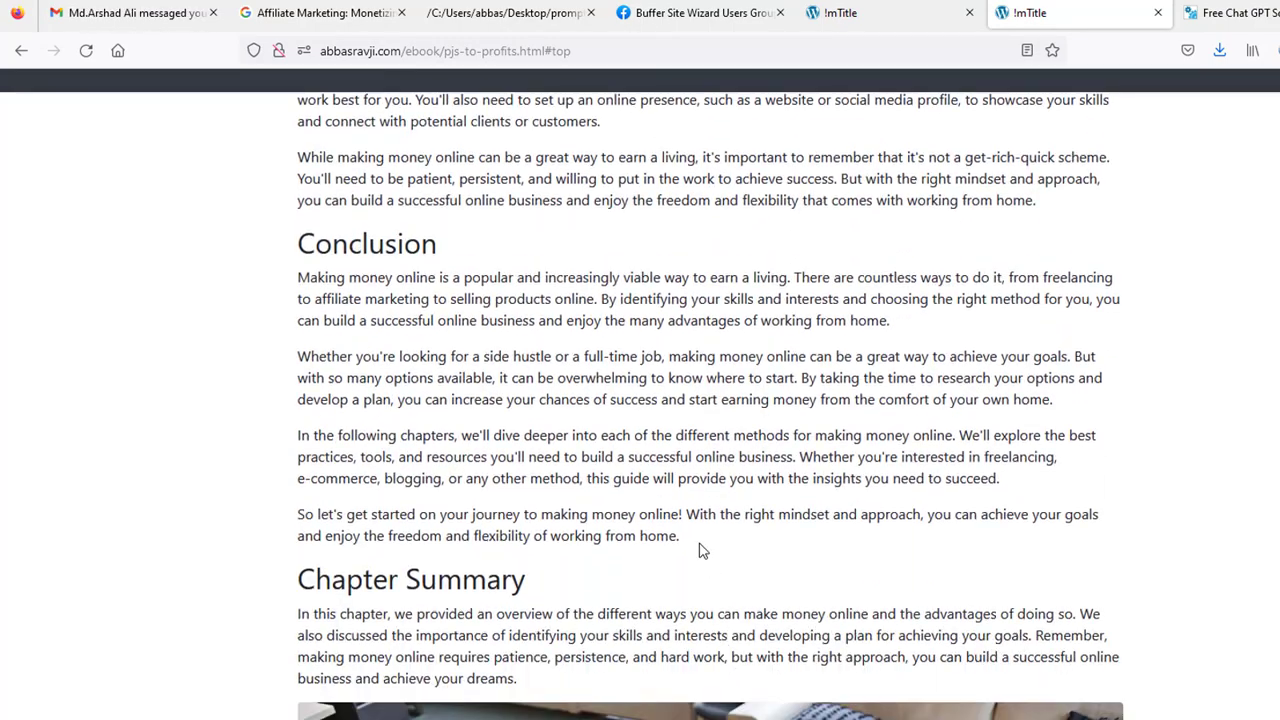
scroll(783, 652, "up", 20)
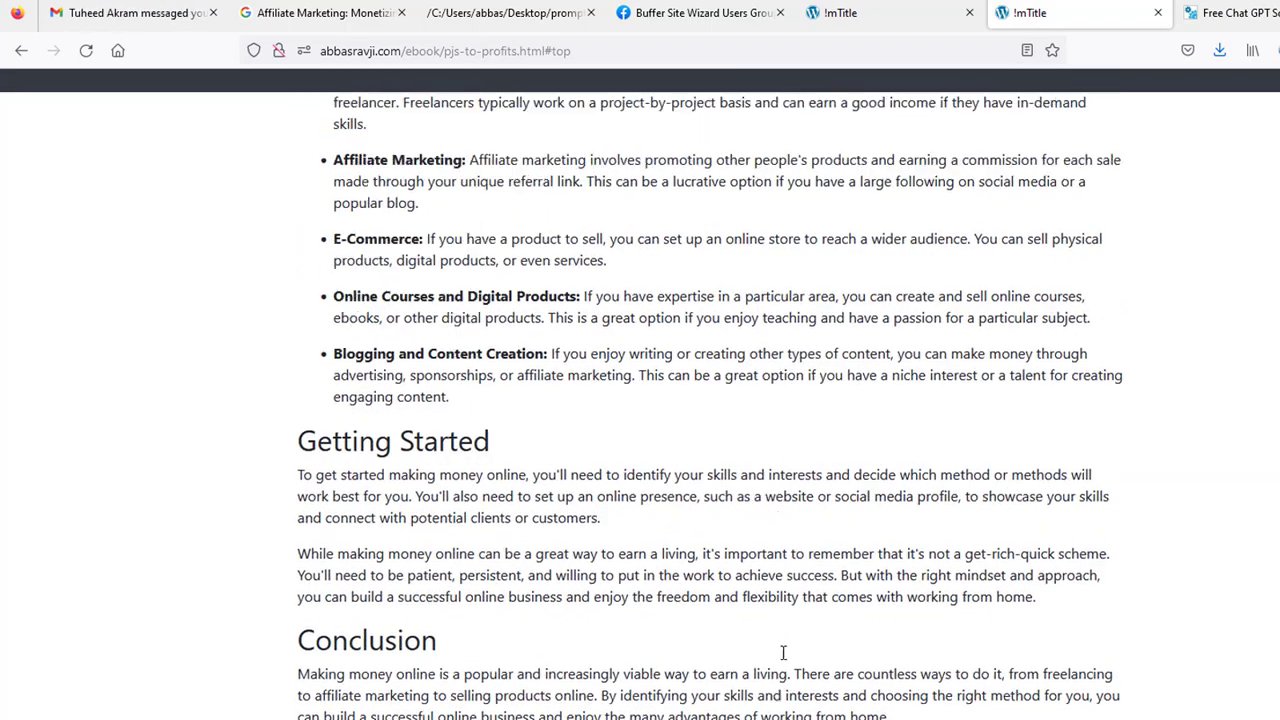
scroll(783, 660, "up", 6)
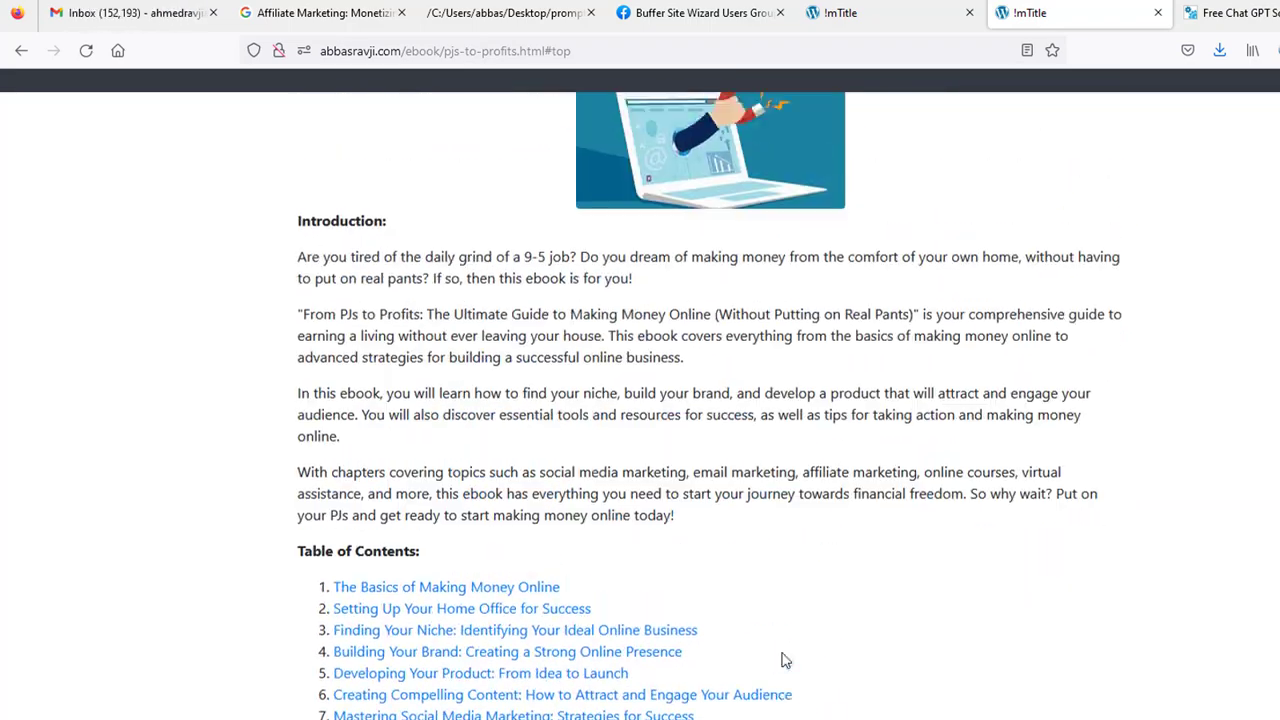